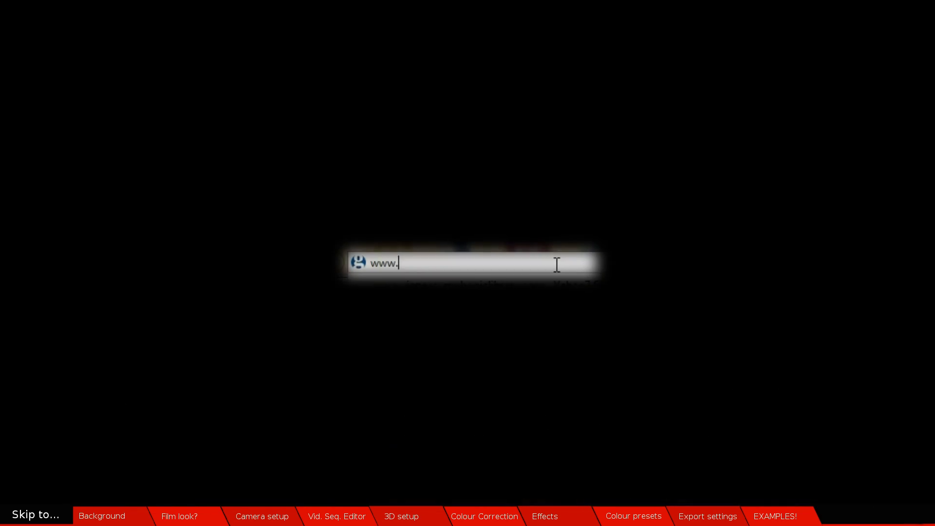
type(".blender.org")
key("Return")
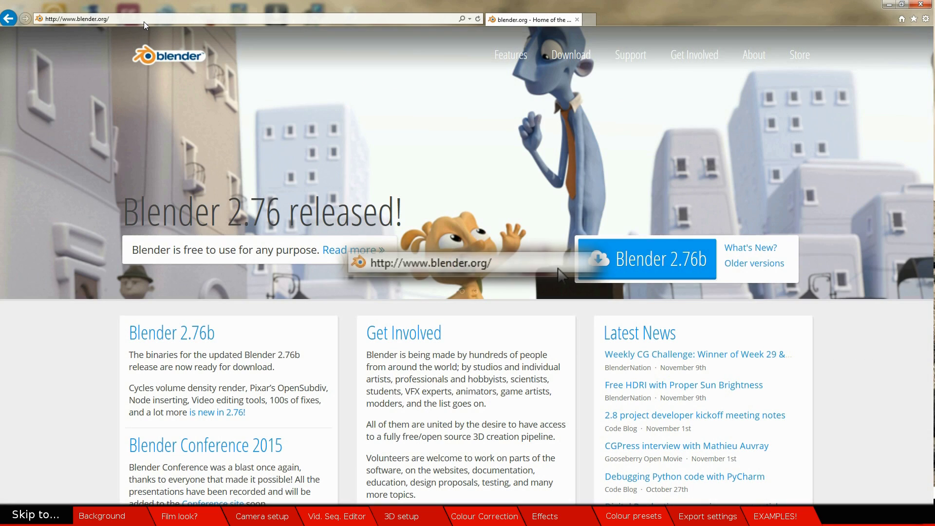
left_click(620, 254)
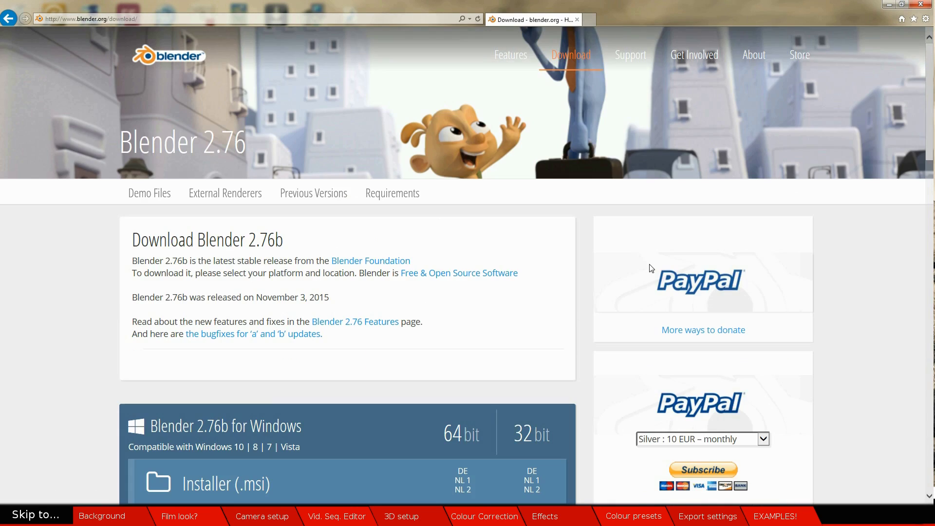
scroll(439, 322, "down", 4)
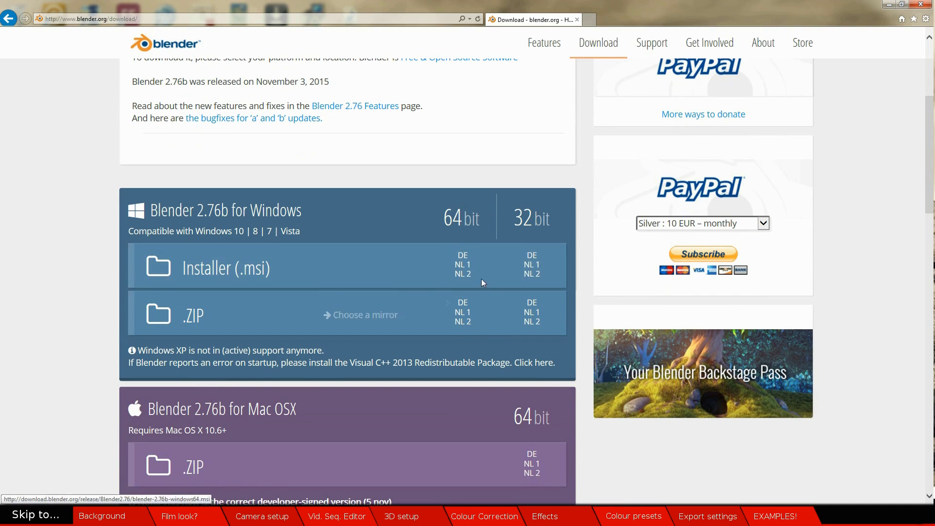
scroll(471, 222, "down", 7)
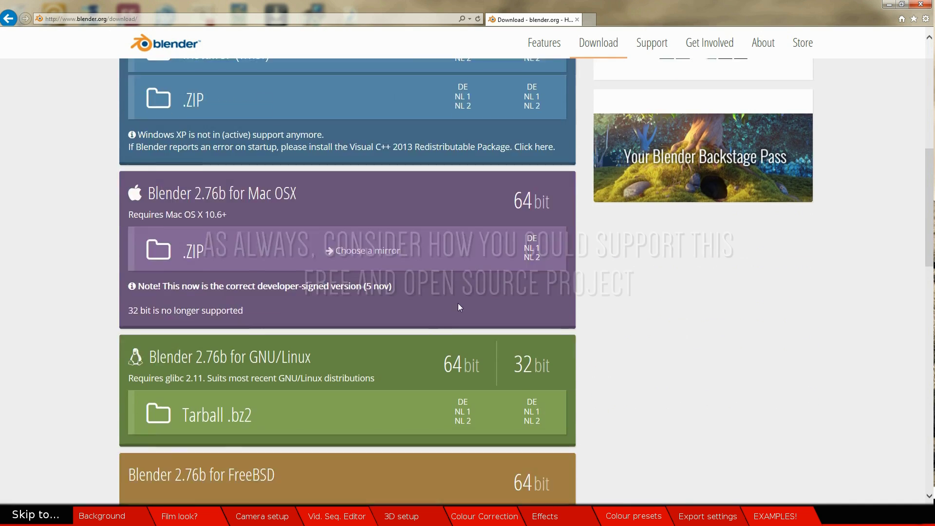
scroll(381, 357, "down", 3)
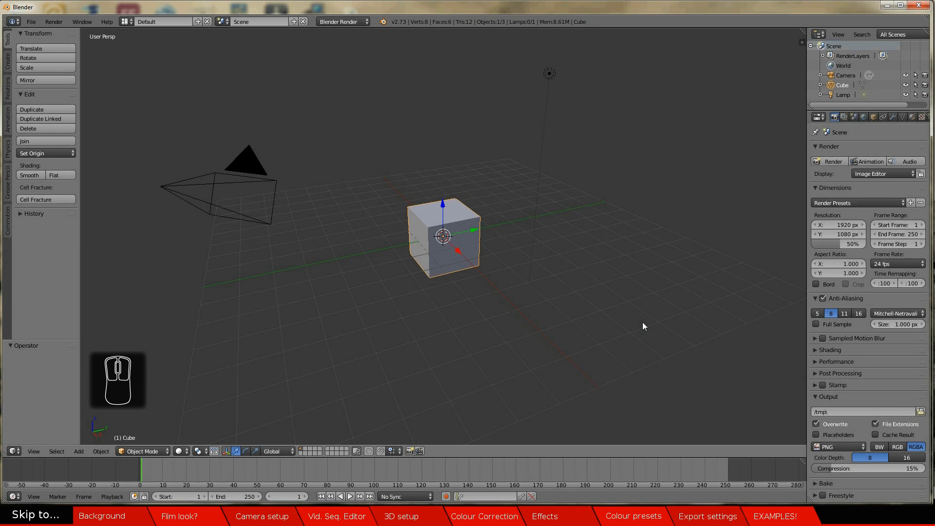
In Blender, switch to the Video Editing layout and enlarge the preview area by shrinking the graph editor and the sequencer
mouse_move(436, 312)
middle_mouse_down()
mouse_move(449, 303)
mouse_move(427, 305)
mouse_move(440, 310)
middle_mouse_up()
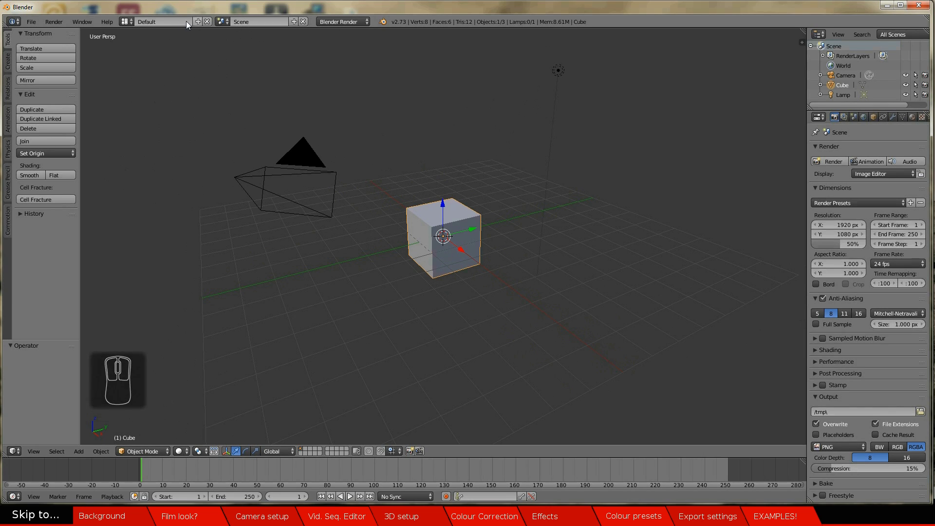
left_click(125, 21)
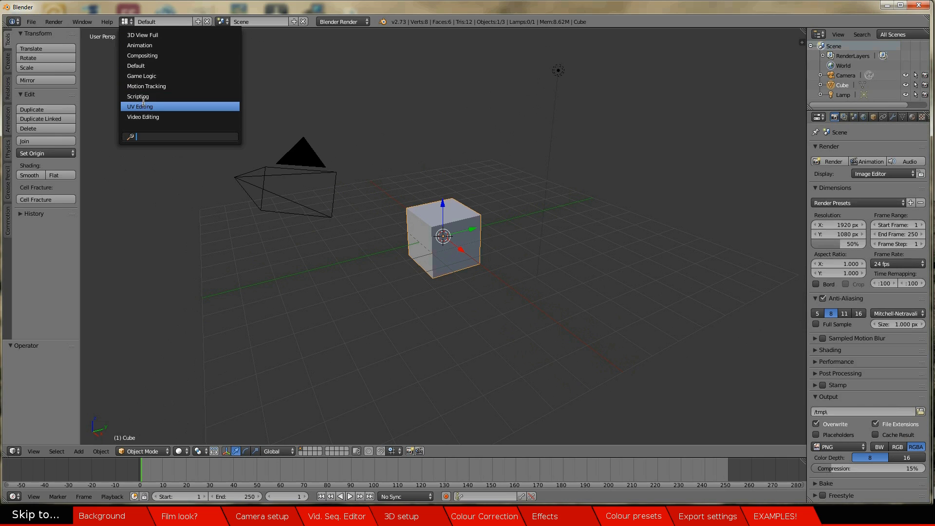
left_click(146, 116)
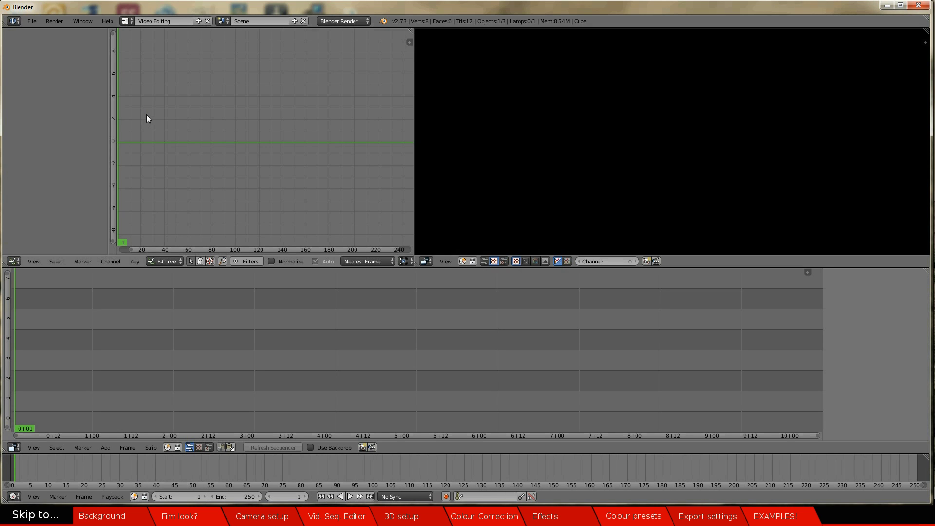
left_click_drag(414, 169, 121, 167)
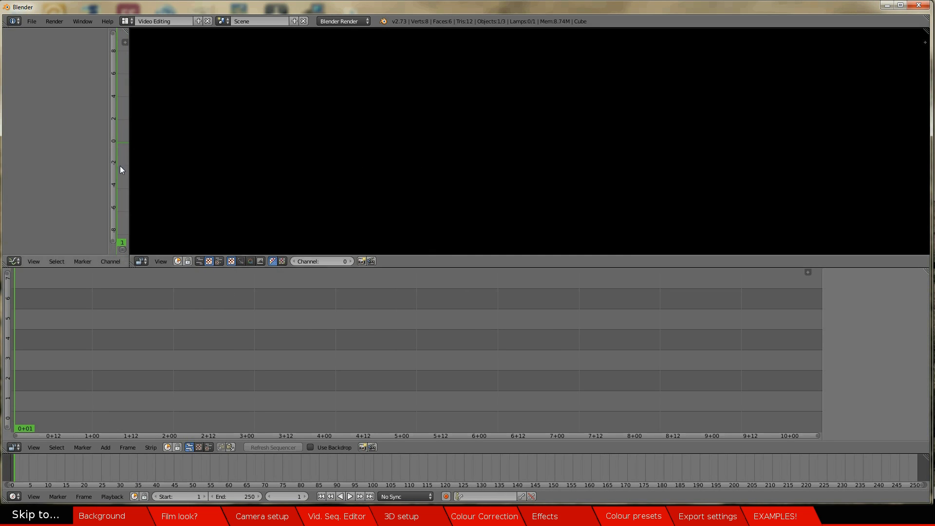
left_click_drag(470, 266, 469, 369)
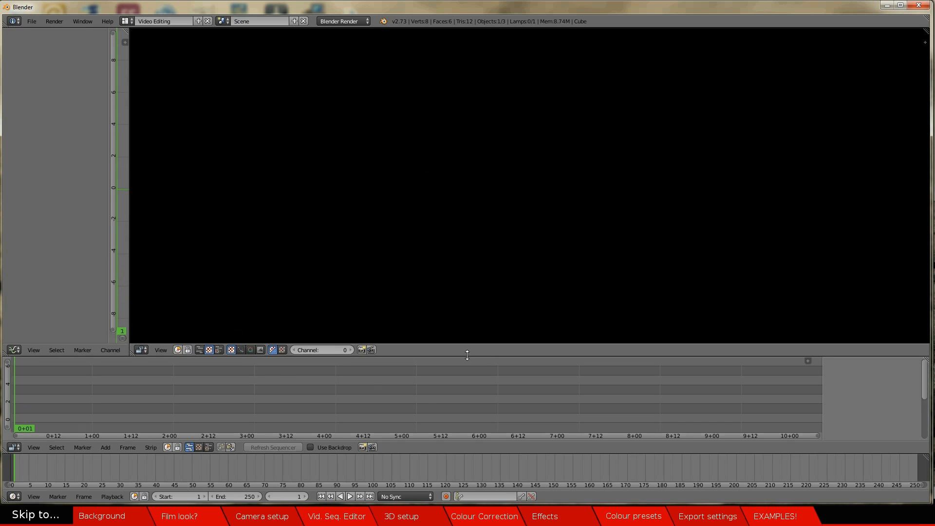
Add Test.mp4 from the Documents folder to the sequencer as a movie strip and enlarge its image in the preview
key("shift+a")
mouse_move(46, 400)
left_click(45, 430)
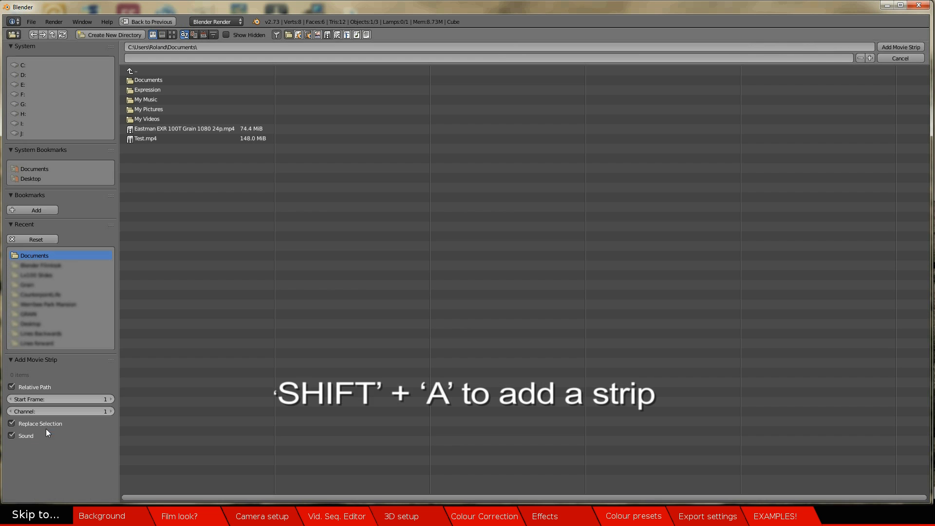
left_click(146, 138)
left_click(889, 44)
scroll(554, 198, "up", 3)
scroll(562, 204, "up", 2)
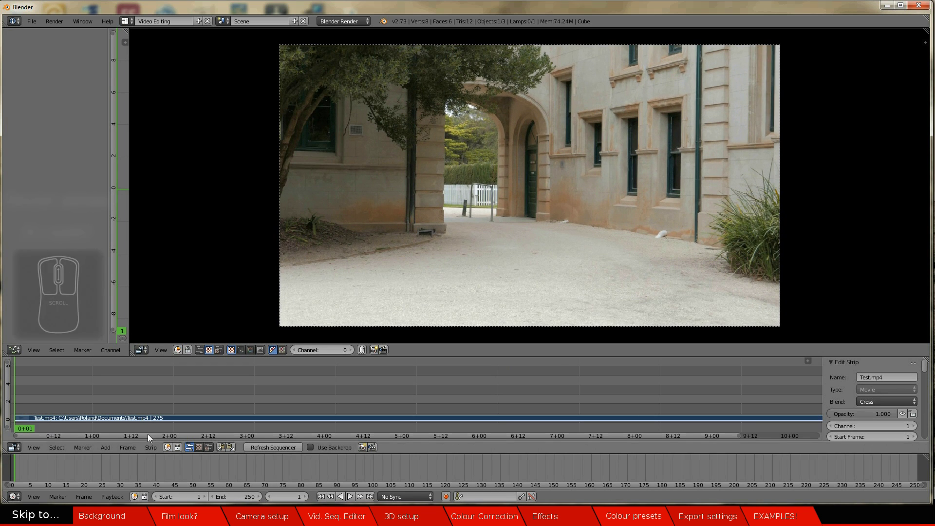
Add a Curves modifier to the Test.mp4 strip and shape its combined curve into a gentle S with darker shadows and brighter highlights
left_click_drag(925, 371, 929, 441)
left_click(913, 432)
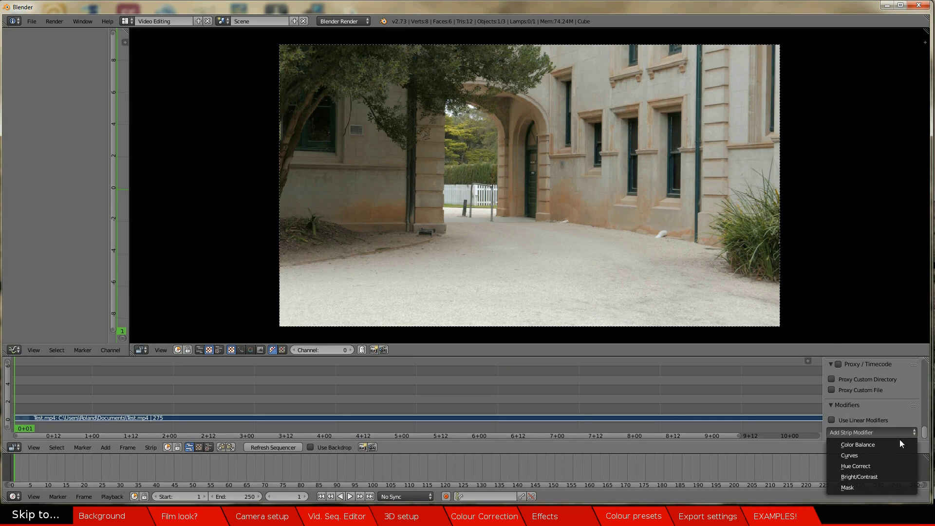
left_click(881, 456)
left_click_drag(925, 420, 925, 438)
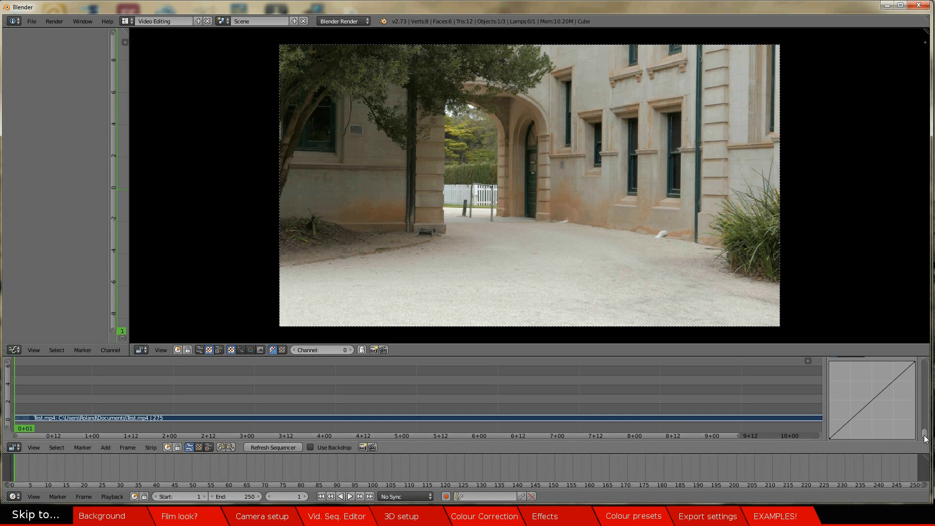
left_click_drag(850, 420, 850, 422)
left_click(894, 382)
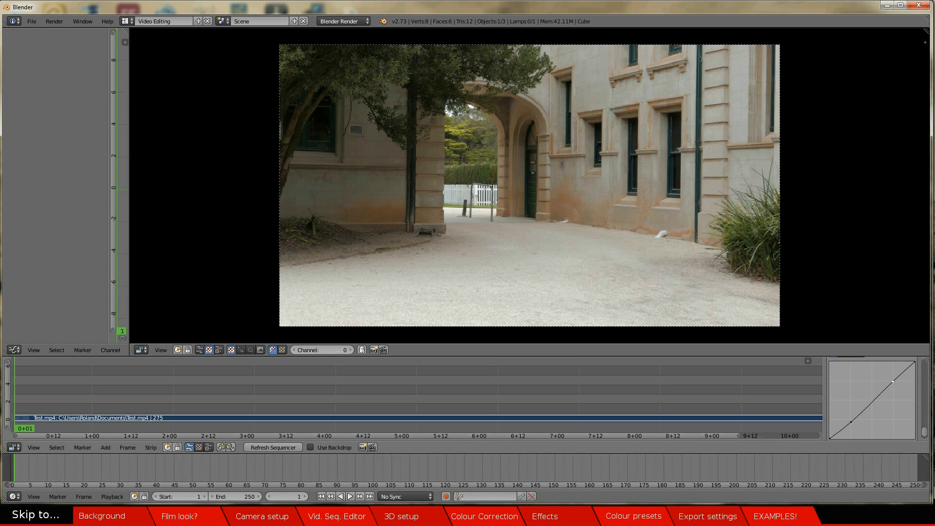
left_click_drag(892, 380, 892, 379)
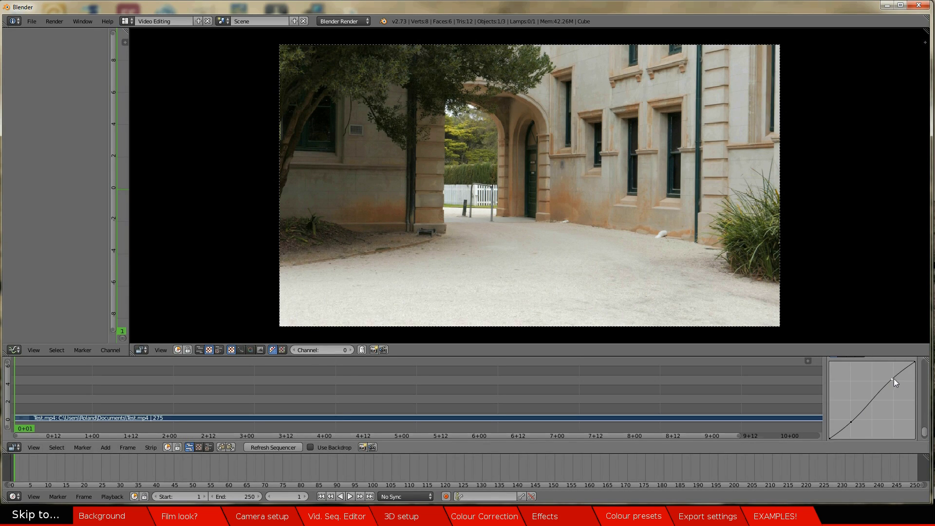
Reshape the modifier's green channel curve, and raise the shadows and lower the highlights of its blue channel curve
scroll(926, 430, "up", 2)
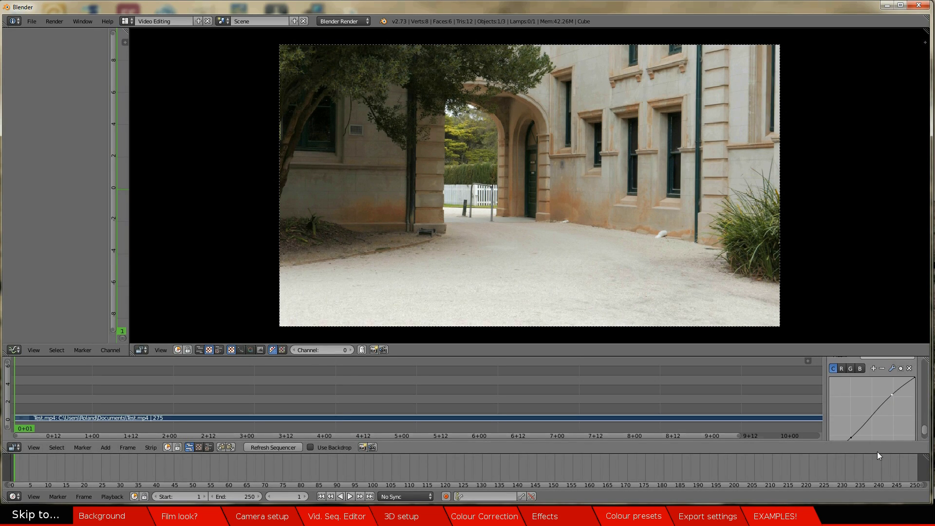
left_click_drag(879, 452, 882, 470)
left_click(852, 371)
left_click_drag(882, 404, 879, 397)
left_click(860, 369)
left_click_drag(850, 436, 856, 433)
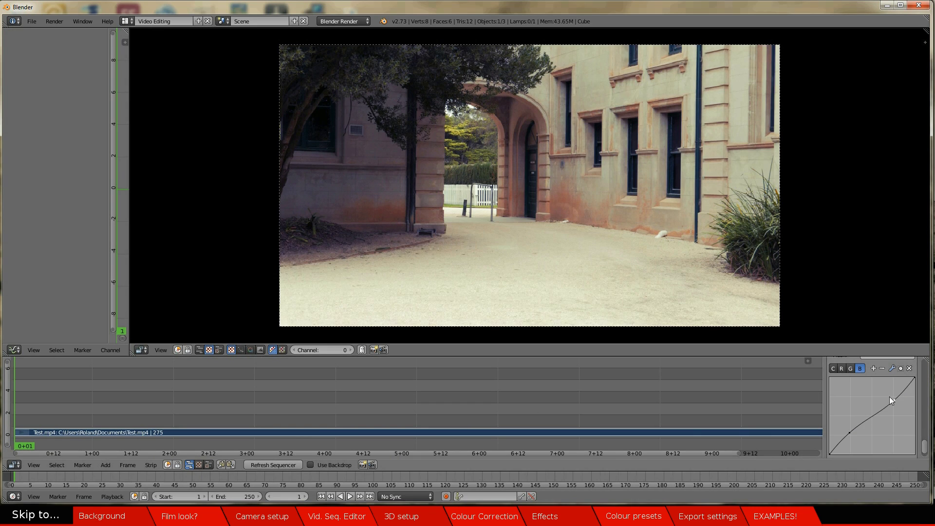
Add Eastman EXR 100T Grain 1080 24p.mp4 as a movie strip with Over Drop blending and an opacity of 0.153
scroll(871, 409, "up", 5)
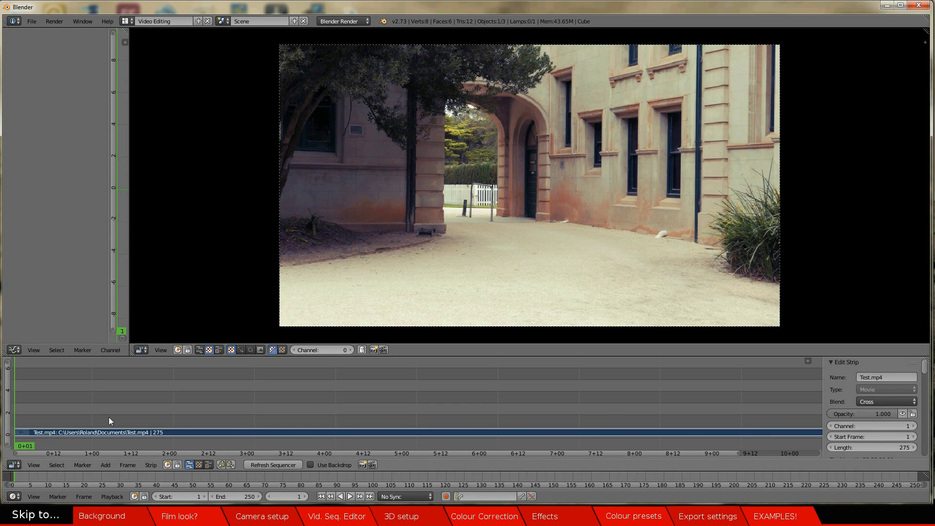
key("shift+a")
left_click(38, 416)
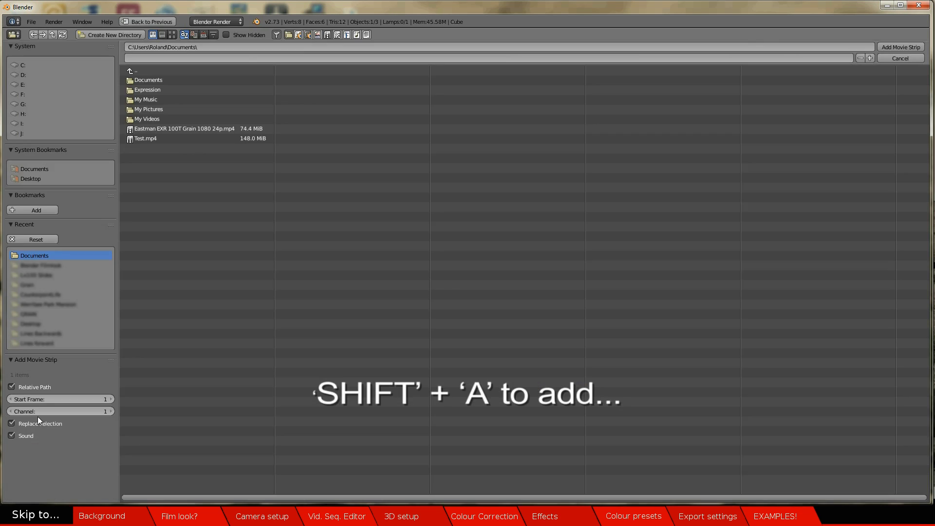
left_click(157, 129)
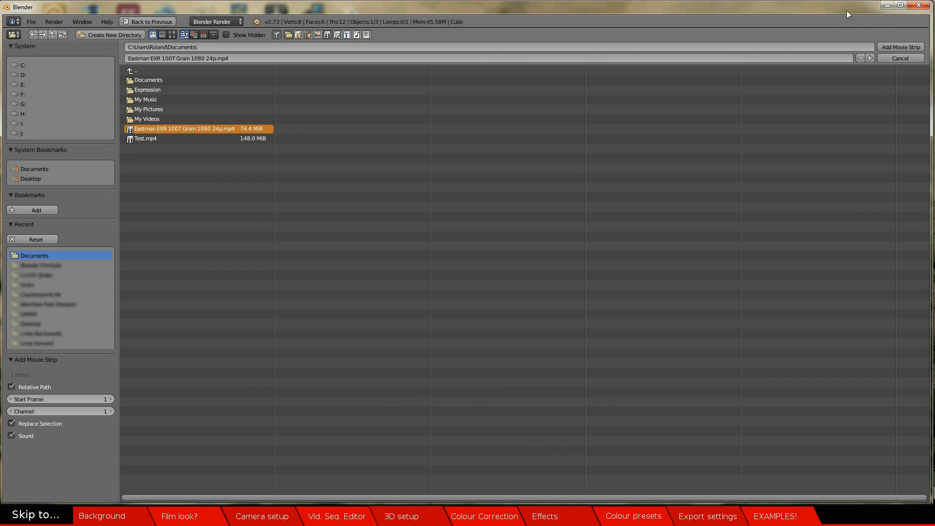
left_click(897, 46)
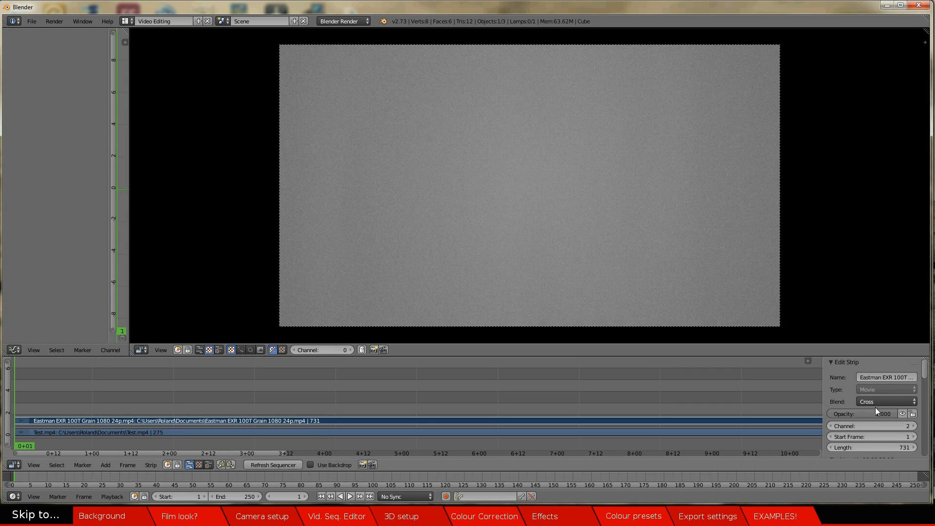
left_click(907, 402)
left_click(899, 308)
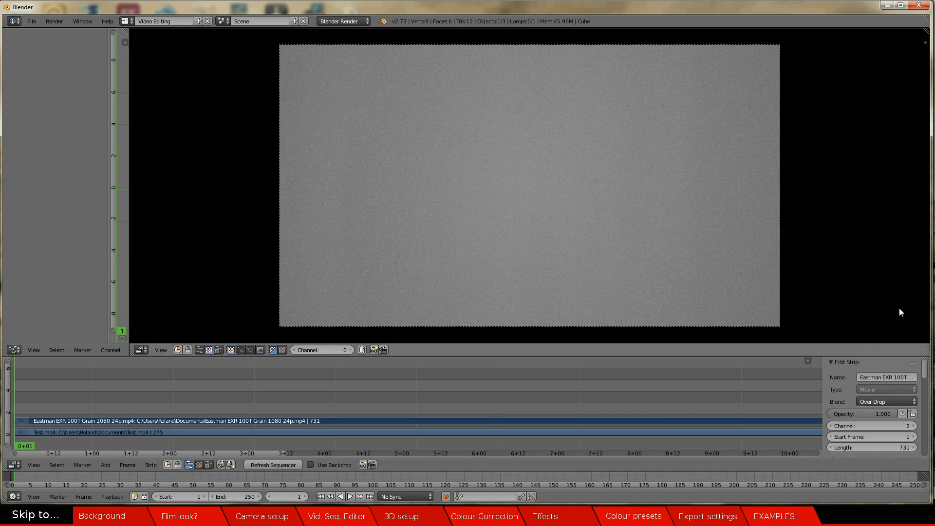
left_click_drag(872, 414, 825, 413)
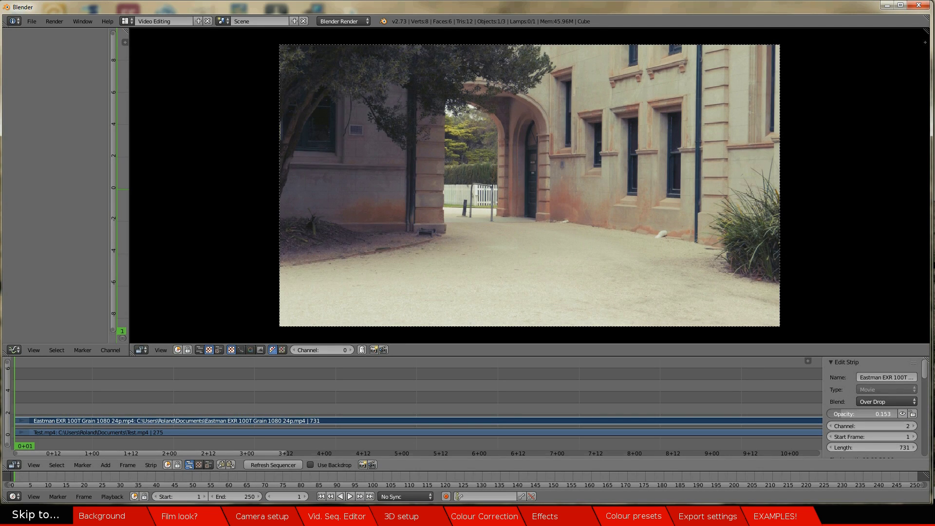
Add Vignette.png as an image strip with Alpha Over blending and an opacity of 0.533
key("shift+a")
left_click(32, 413)
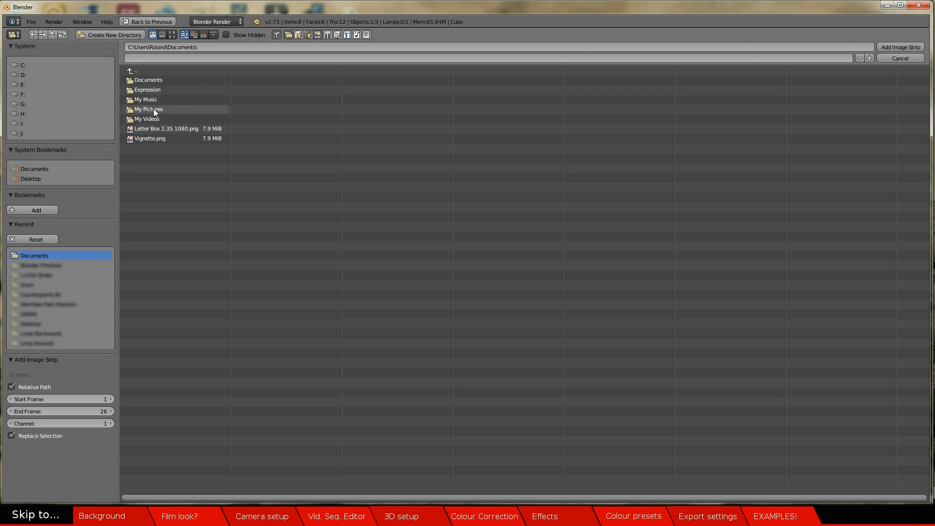
left_click(146, 138)
left_click(892, 48)
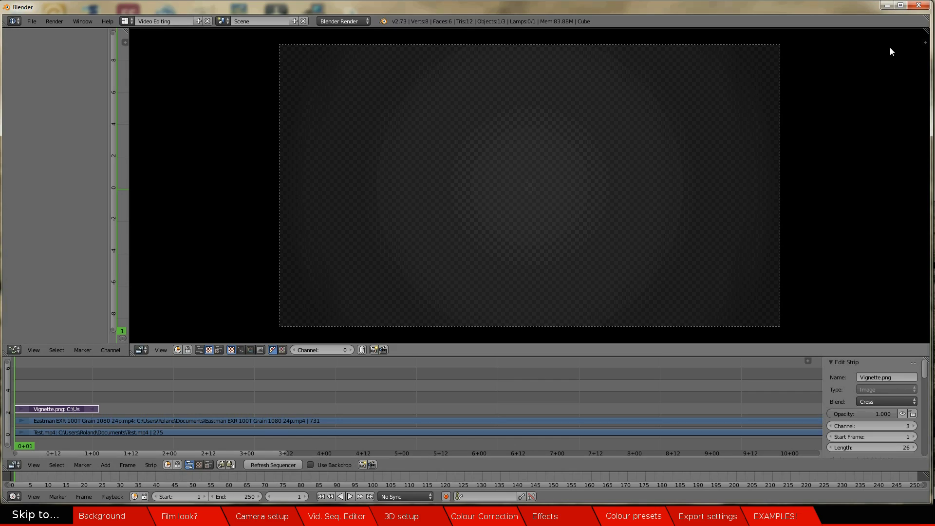
left_click(915, 403)
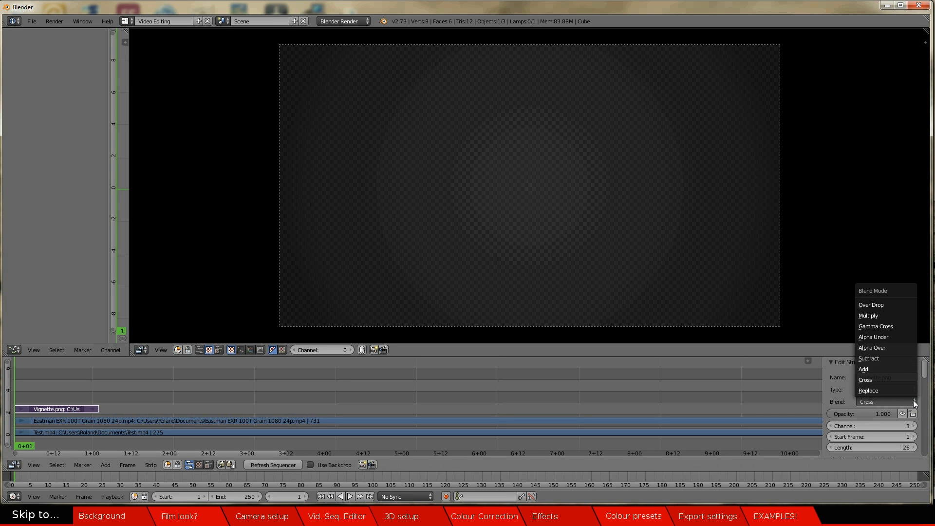
left_click(892, 346)
left_click_drag(894, 413, 871, 413)
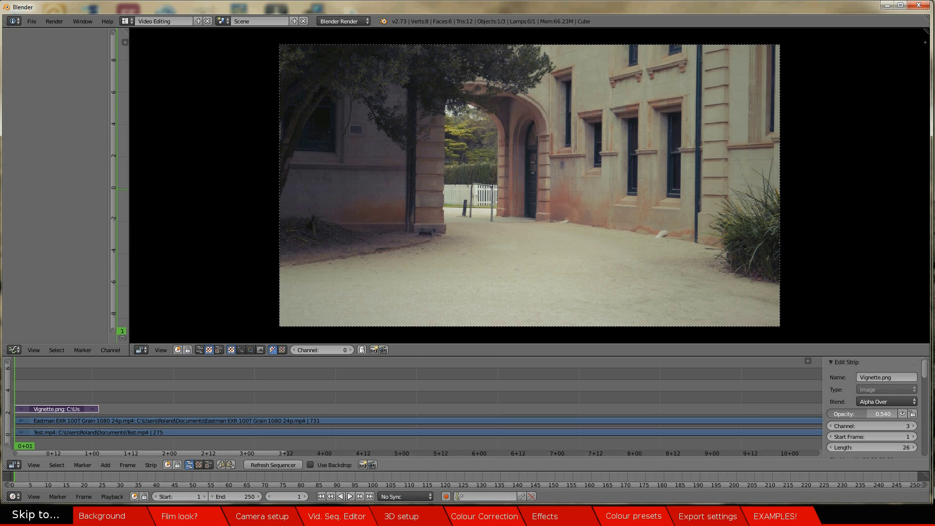
Extend the end of the Vignette.png strip to frame 240
right_click(93, 408)
right_click_drag(92, 408, 787, 410)
left_click(787, 411)
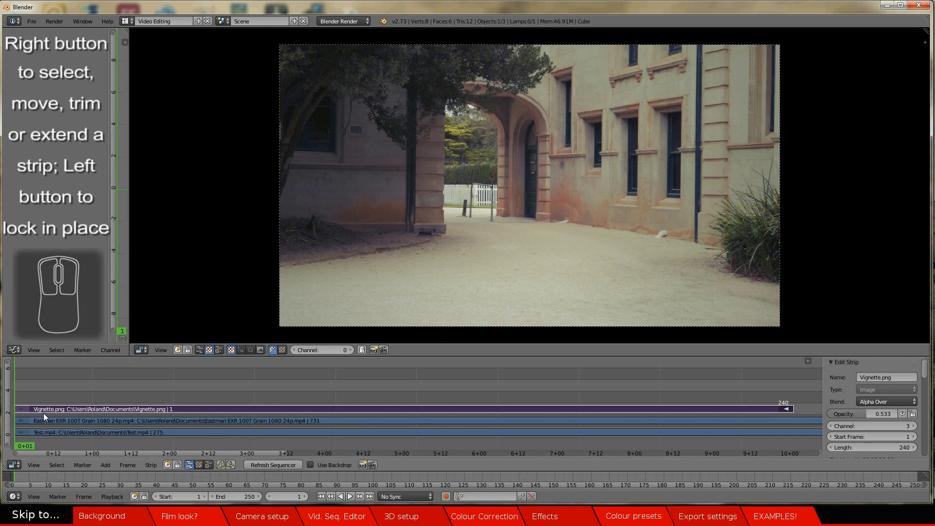
Add Letter Box 2.35 1080.png as an image strip and set its blend mode to Alpha Over
key("shift+a")
left_click(24, 395)
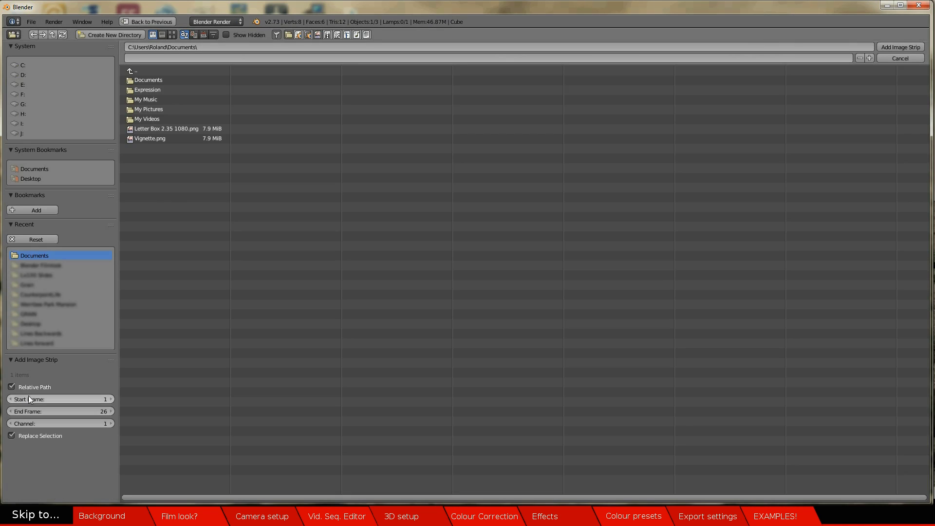
left_click(163, 128)
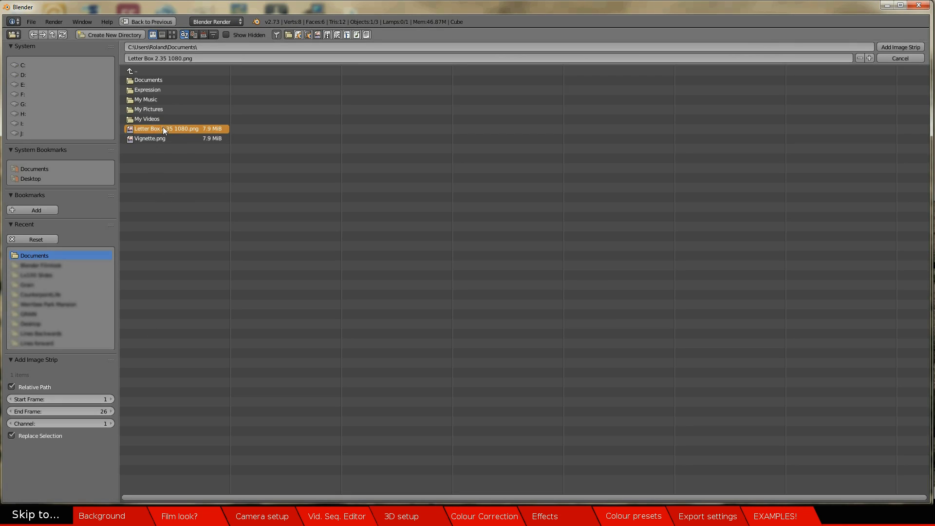
left_click(898, 47)
left_click(909, 402)
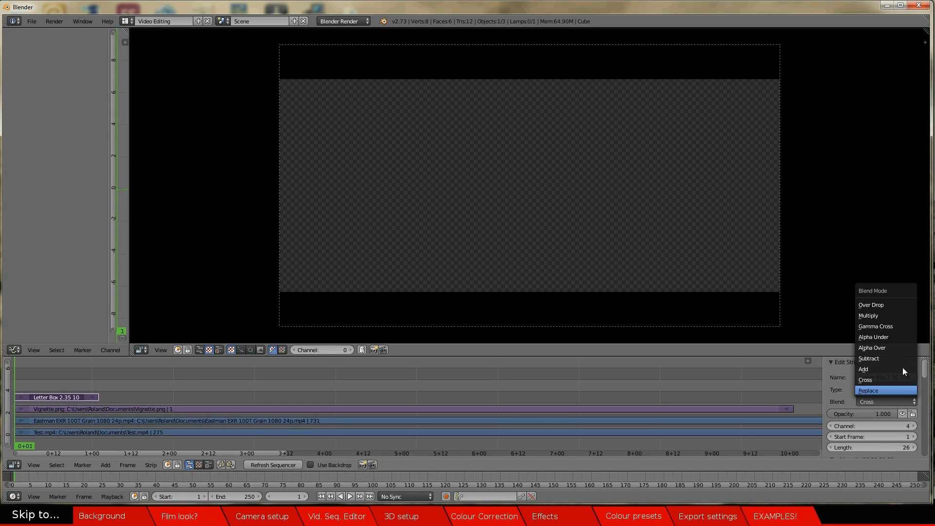
left_click(899, 347)
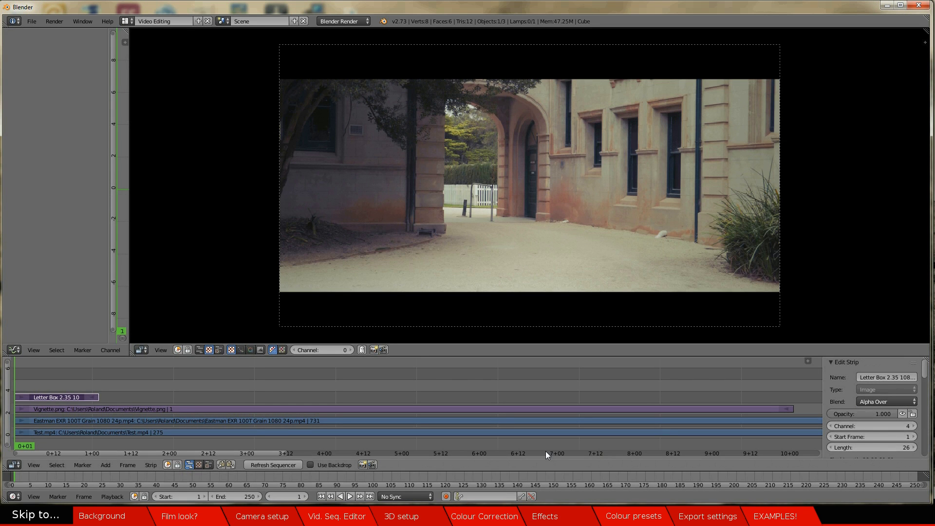
Extend the end of the Letter Box 2.35 1080.png strip to frame 241 and play back the sequence
right_click_drag(97, 396, 787, 398)
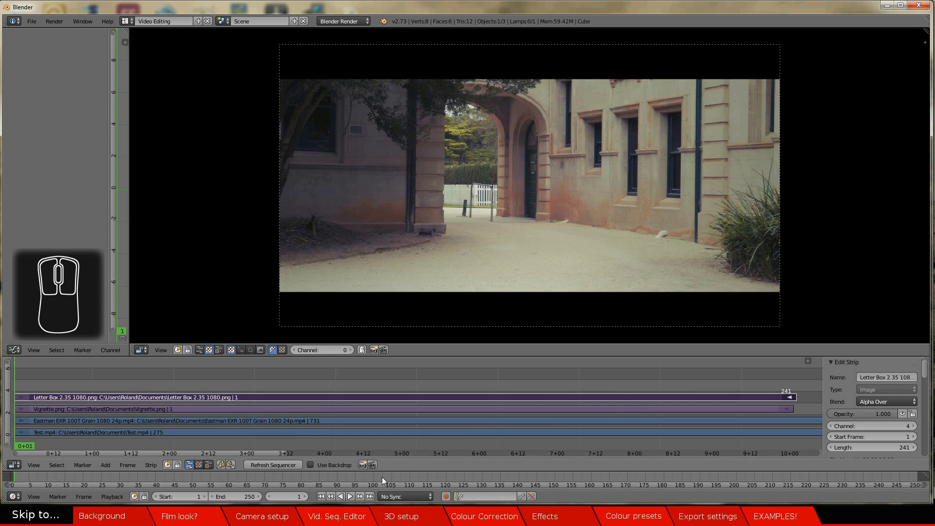
left_click(349, 496)
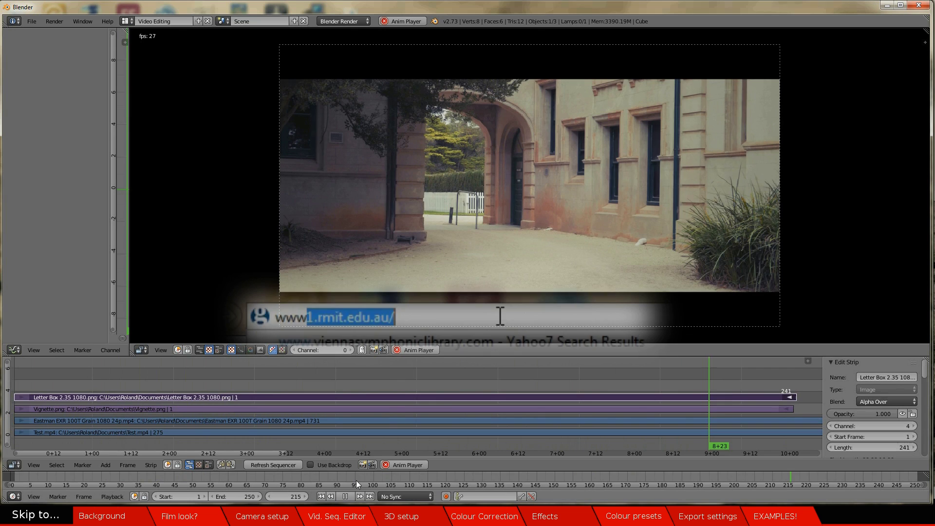
Stop the playback, switch to the web browser and examine the overlays and film grain on counterpointlife.com's Film Resources page
left_click(343, 496)
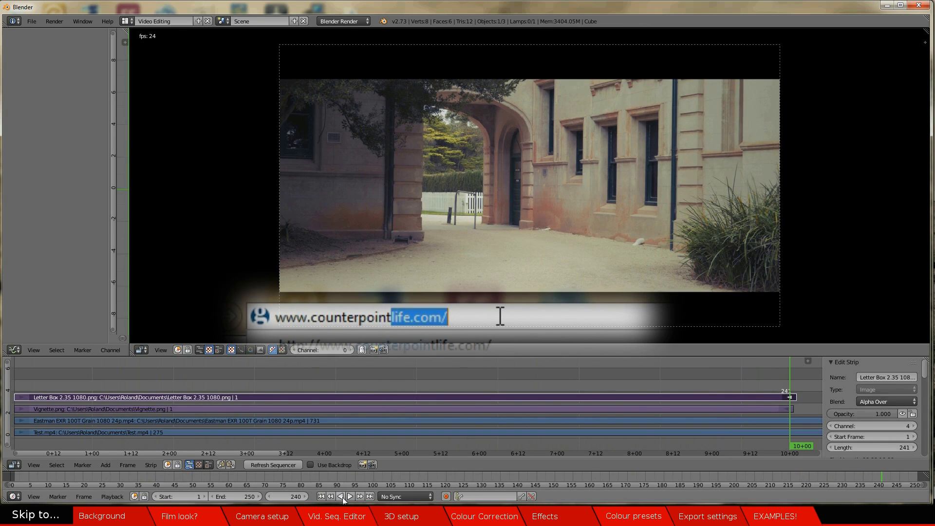
right_click(71, 425)
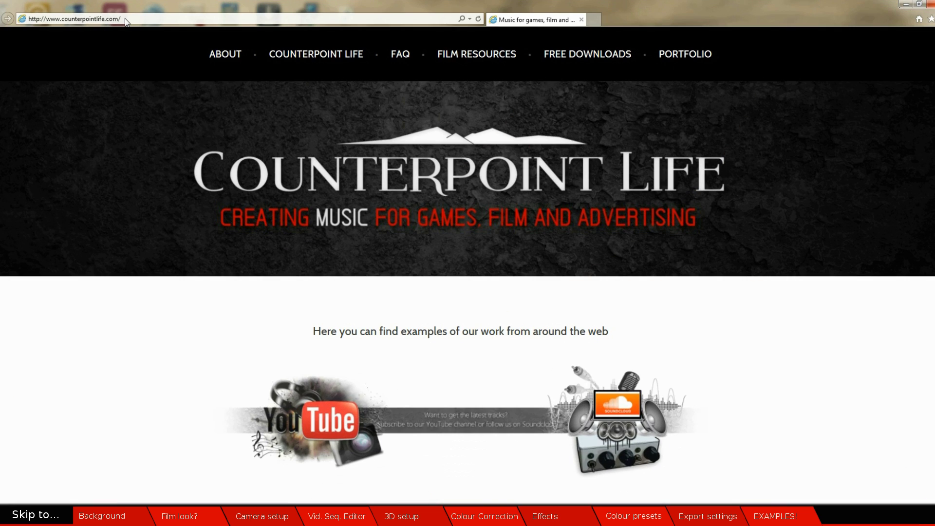
left_click(481, 57)
scroll(483, 244, "down", 5)
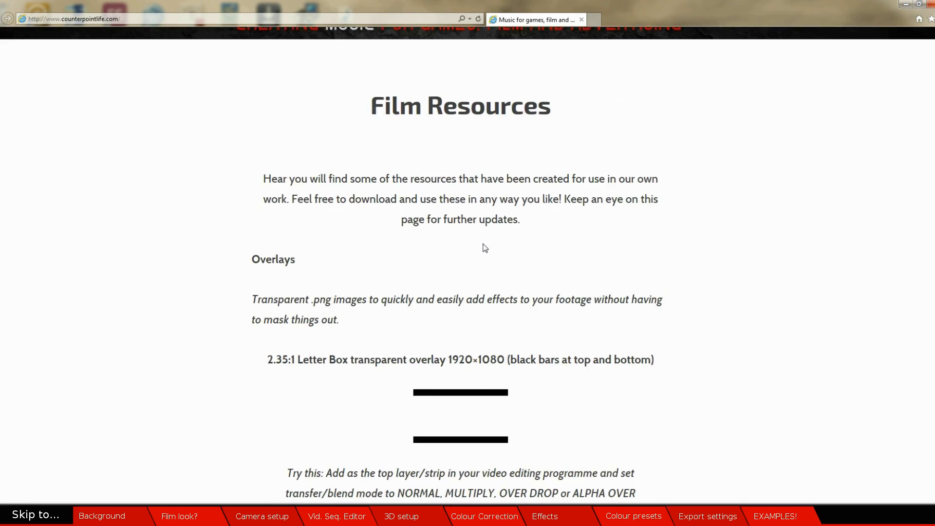
scroll(479, 256, "down", 5)
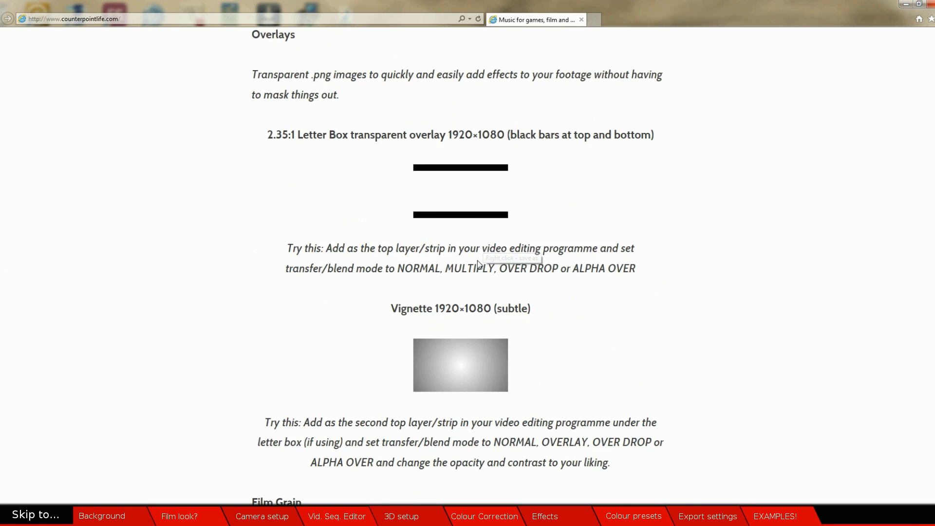
scroll(469, 227, "down", 3)
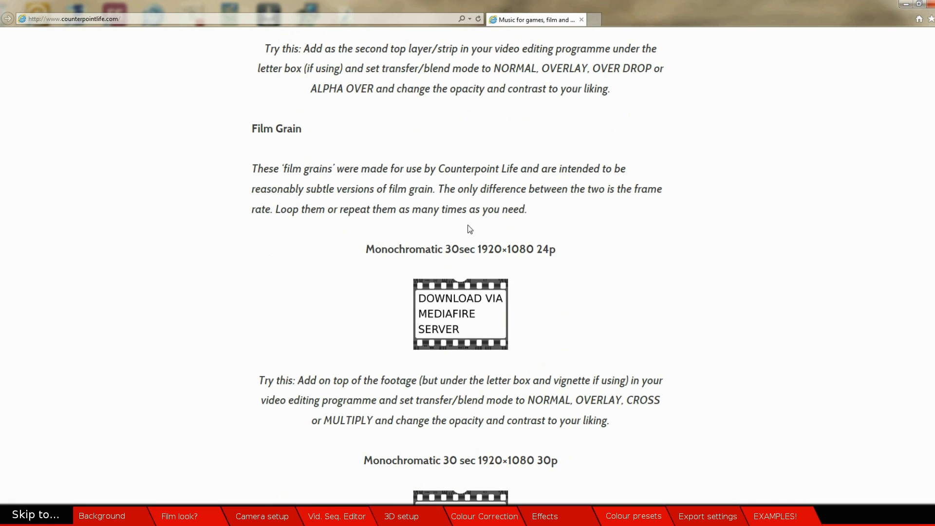
Open the download page of the 24p monochromatic film grain, pause its preview video and close the page
left_click(466, 312)
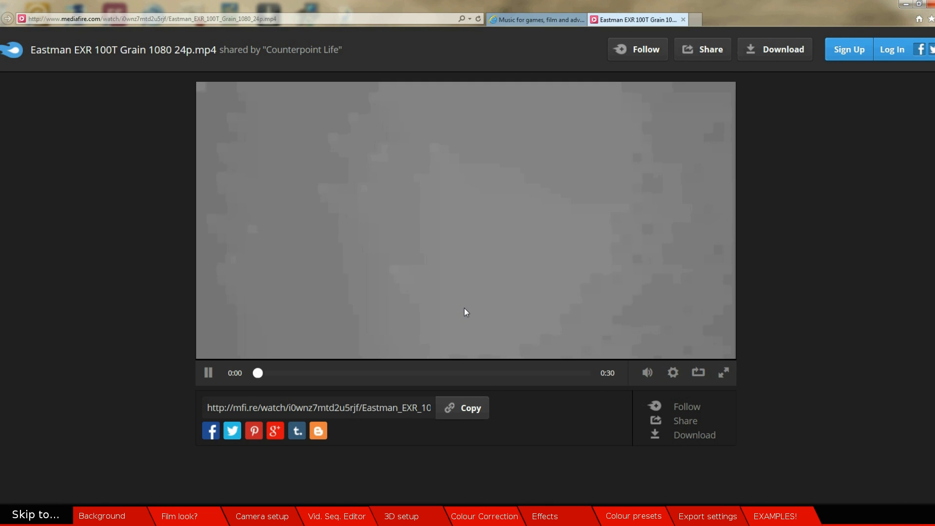
left_click(208, 373)
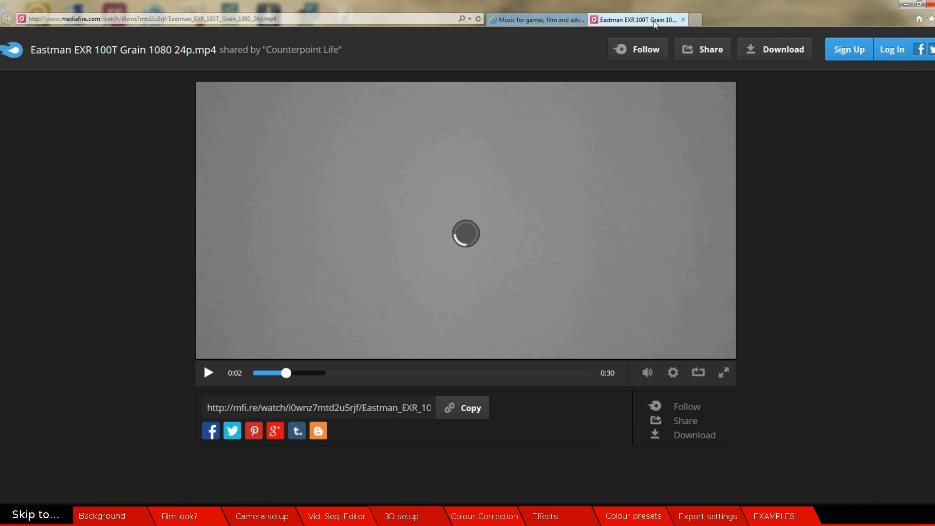
left_click(683, 20)
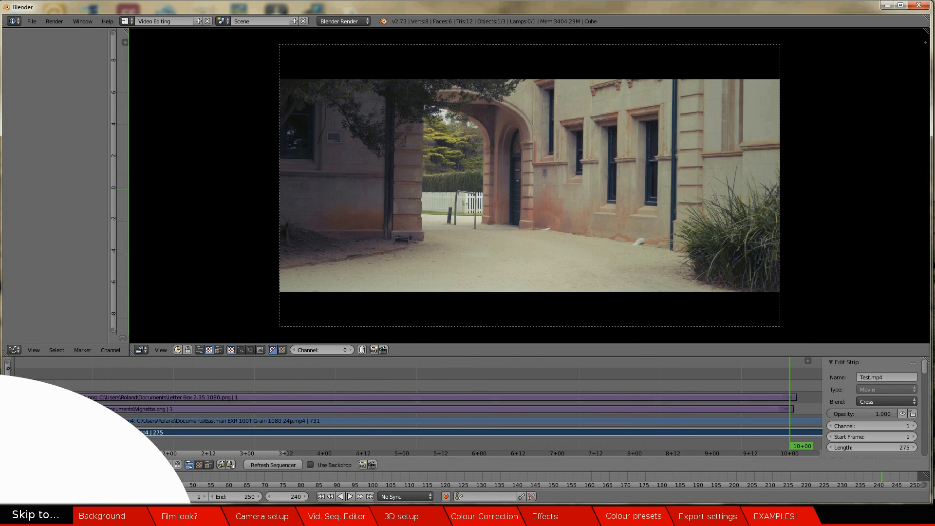
Switch back to Blender and delete all four strips from the sequencer
right_click(74, 409, "shift")
right_click(78, 396, "shift")
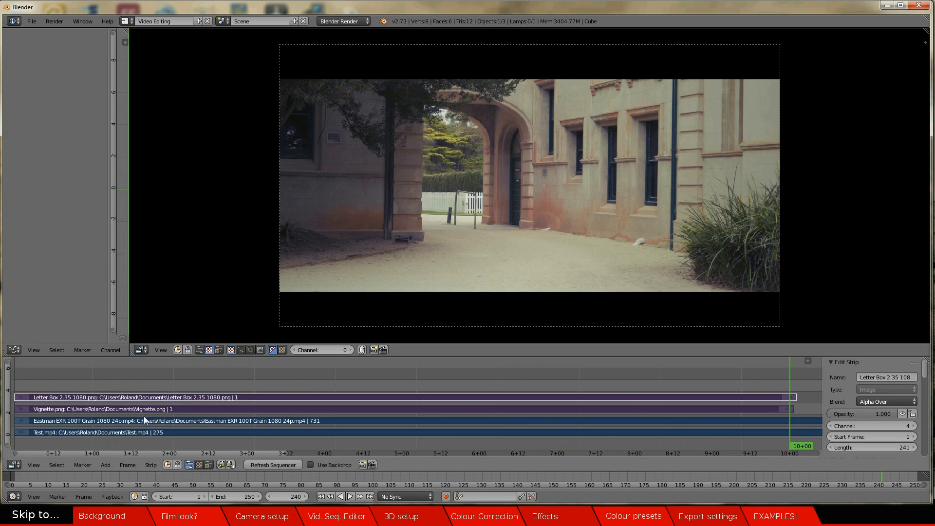
key("x")
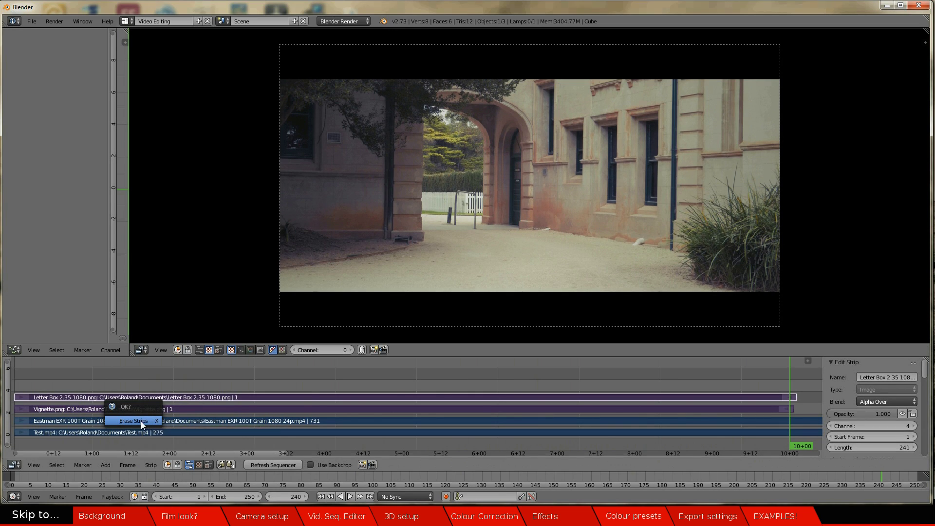
left_click(141, 422)
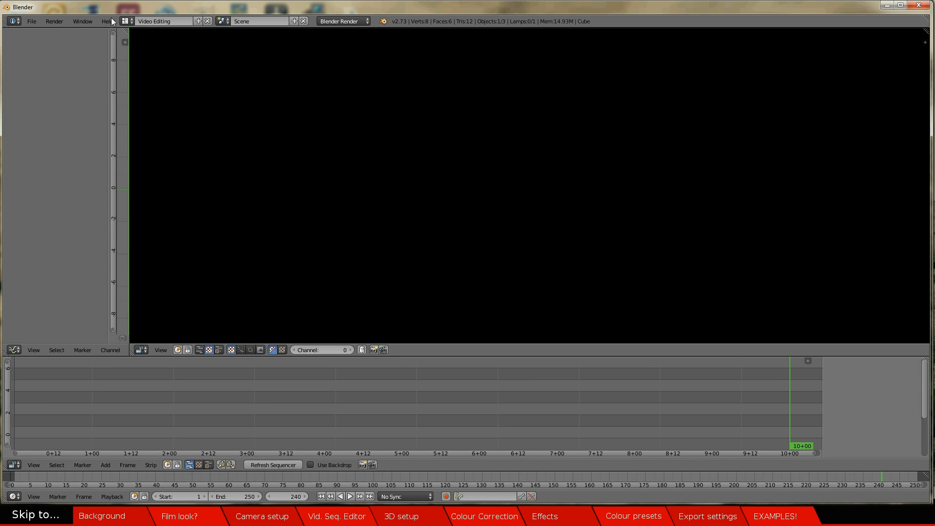
Switch to the Default screen layout and show the 3D view's properties sidebar
left_click(128, 19)
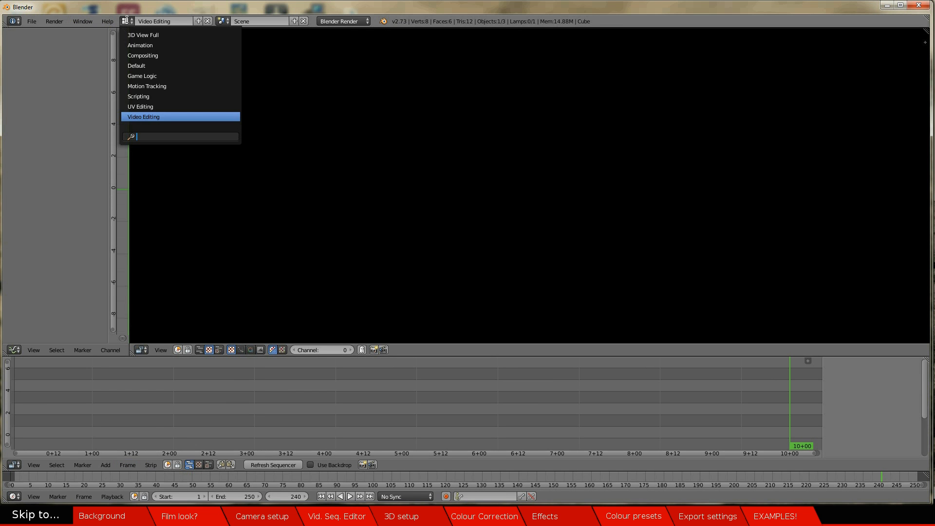
left_click(145, 66)
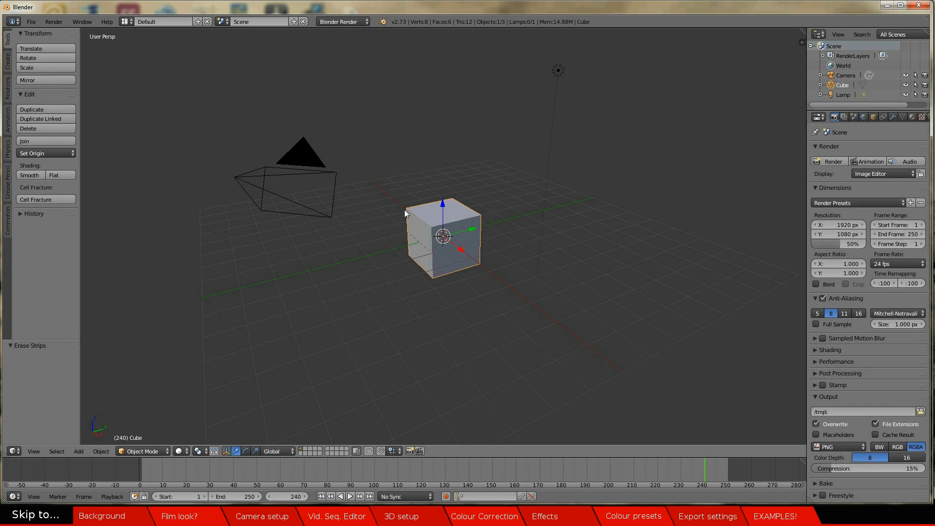
middle_click_drag(480, 305, 475, 304)
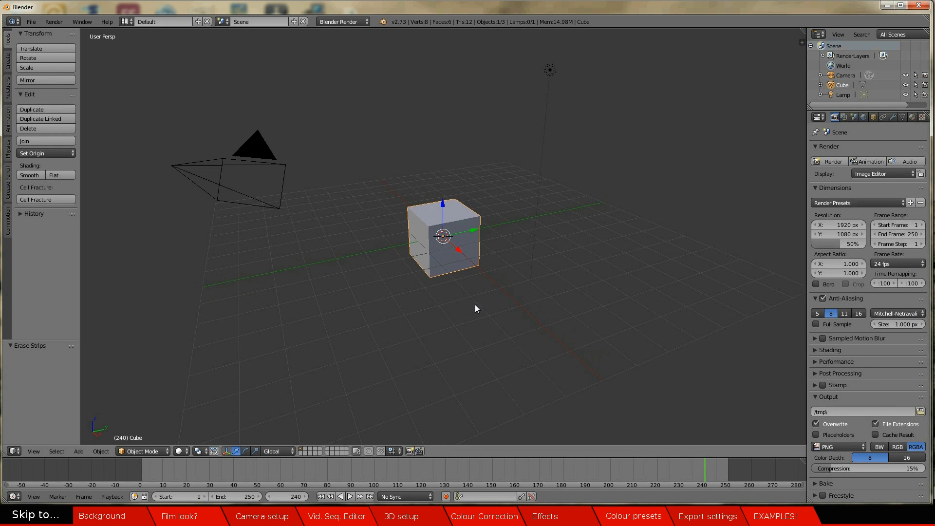
key("n")
Place the 3D cursor at a few arbitrary spots around the cube
left_click(206, 356)
left_click(273, 359)
left_click(388, 347)
left_click(461, 321)
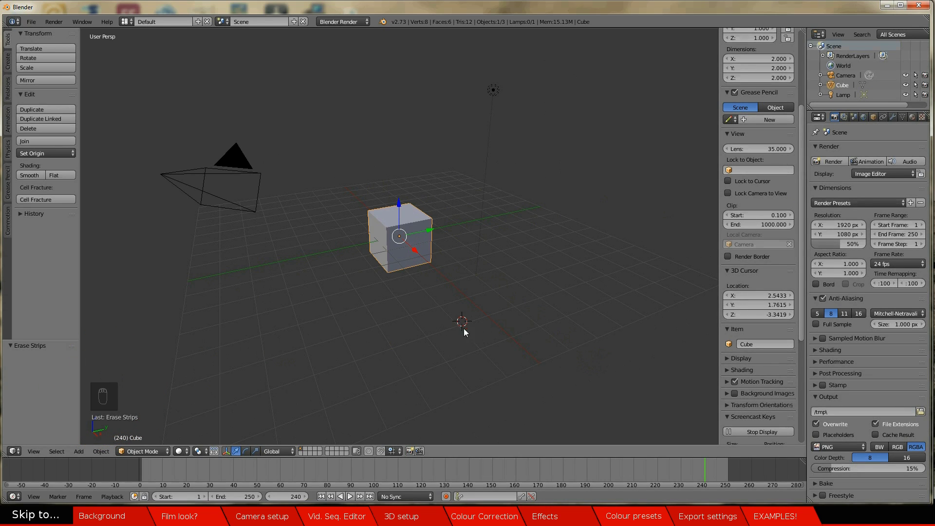
left_click(538, 289)
Set the 3D cursor's X, Y and Z location to 0
left_click(769, 295)
type("0")
key("Tab")
type("0")
key("Tab")
type("0")
key("Return")
Delete the default cube and the lamp, leaving only the camera in the scene
right_click(494, 90)
right_click(182, 174)
right_click(405, 218)
key("x")
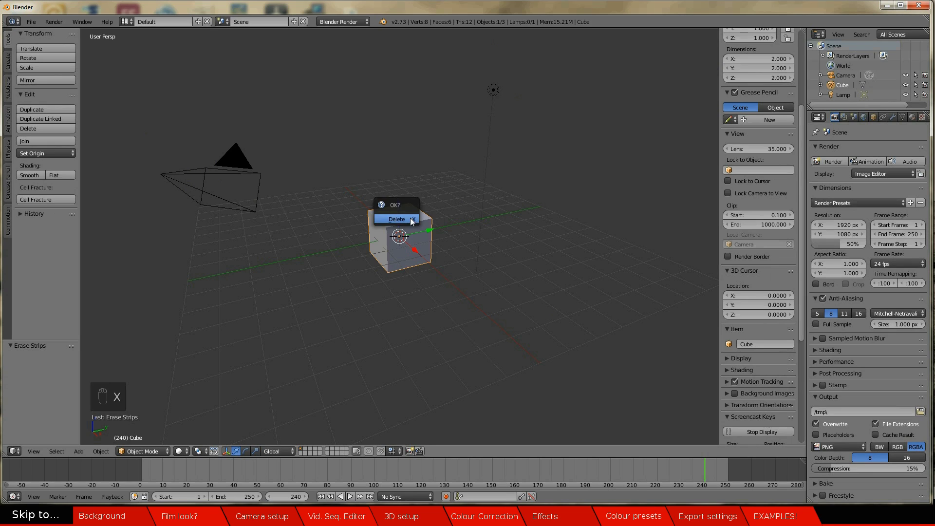
left_click(410, 217)
right_click(493, 91)
key("x")
left_click(491, 93)
Clear the camera's location and rotation and raise it about 2.07 units along the Z axis
right_click(256, 205)
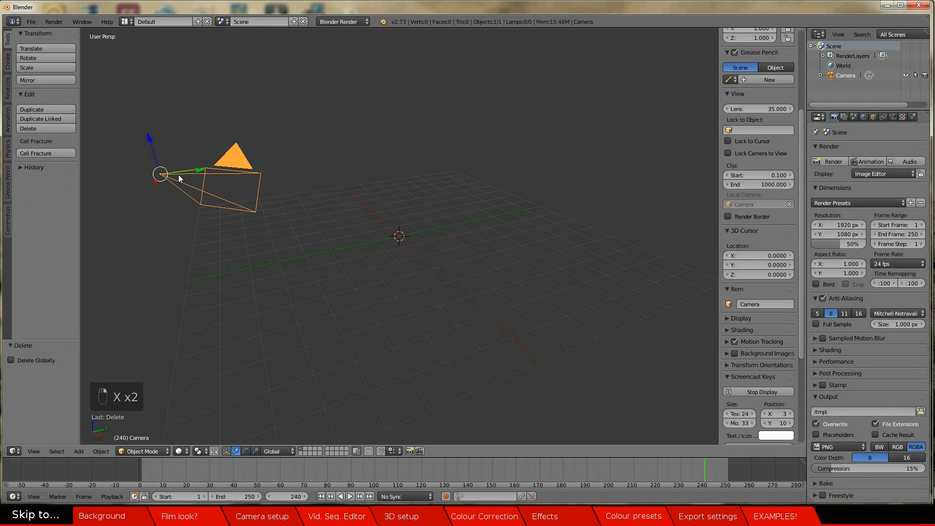
key("alt+g")
key("alt+r")
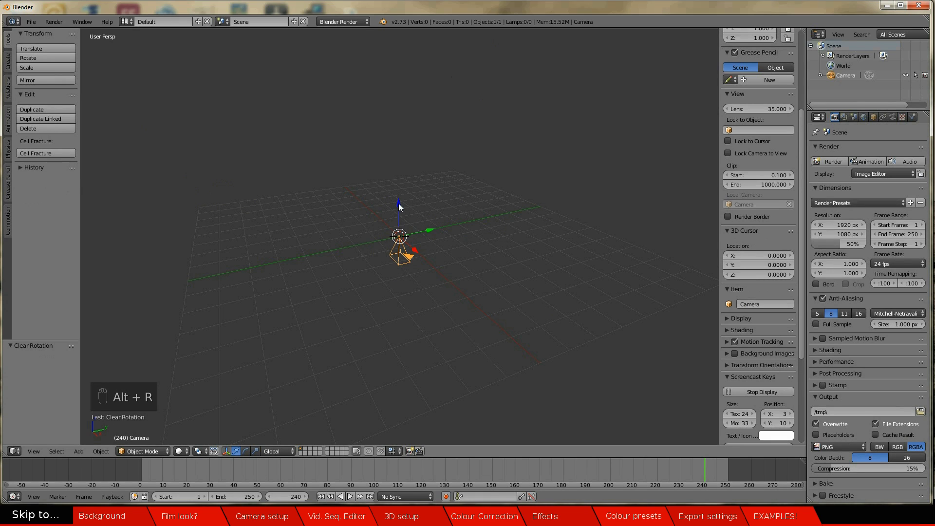
left_click_drag(399, 203, 395, 156)
Add Test.mp4 from the Documents folder to the scene with Images as Planes
key("shift+a")
mouse_move(448, 281)
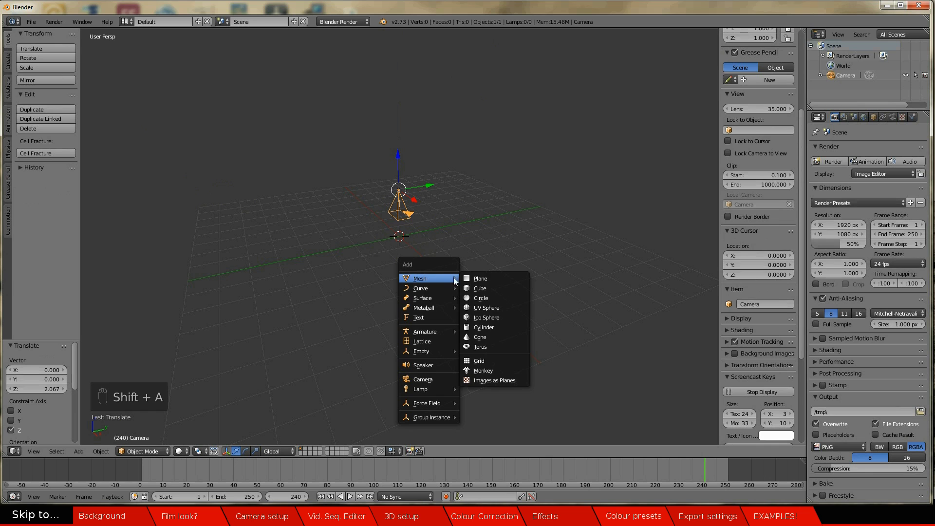
left_click(498, 379)
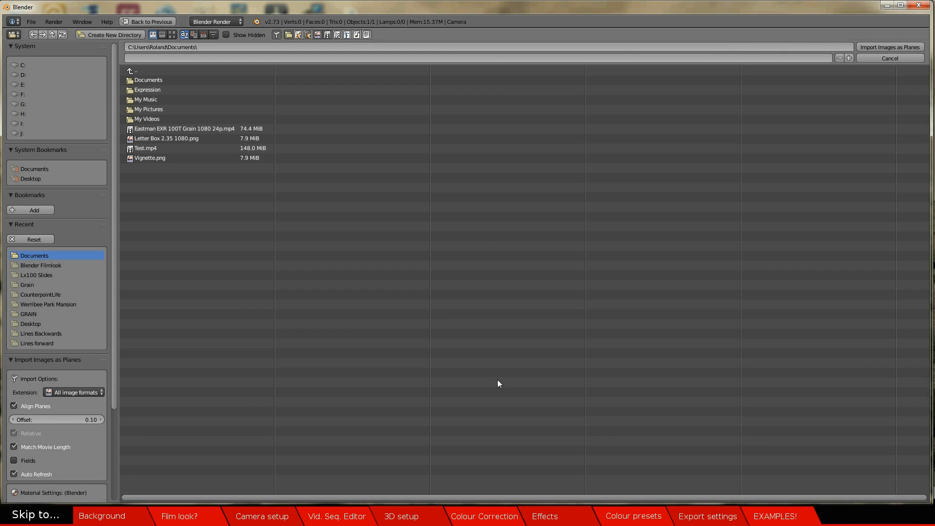
left_click(160, 148)
left_click(895, 47)
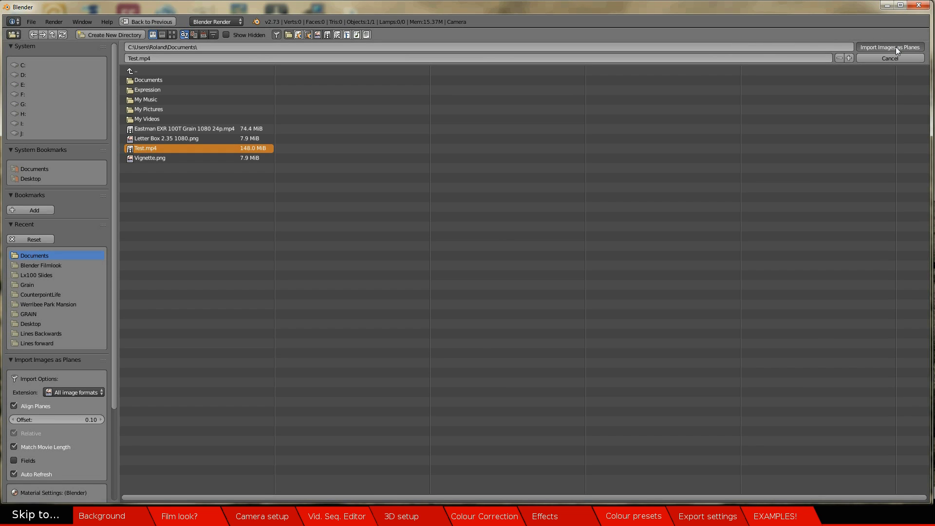
Select the Test plane, widen the properties editor and make the plane's material shadeless
right_click(398, 191)
right_click(411, 241)
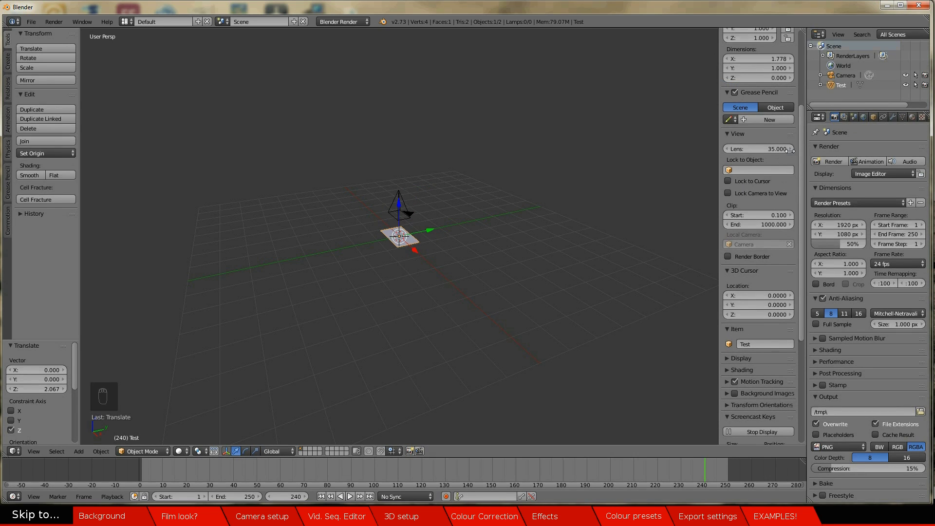
left_click_drag(807, 152, 758, 151)
left_click(864, 118)
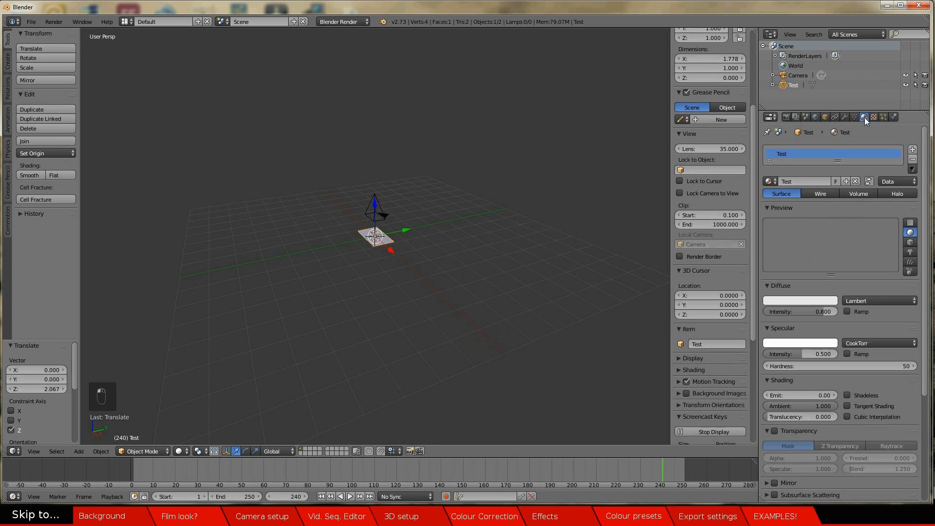
left_click(847, 395)
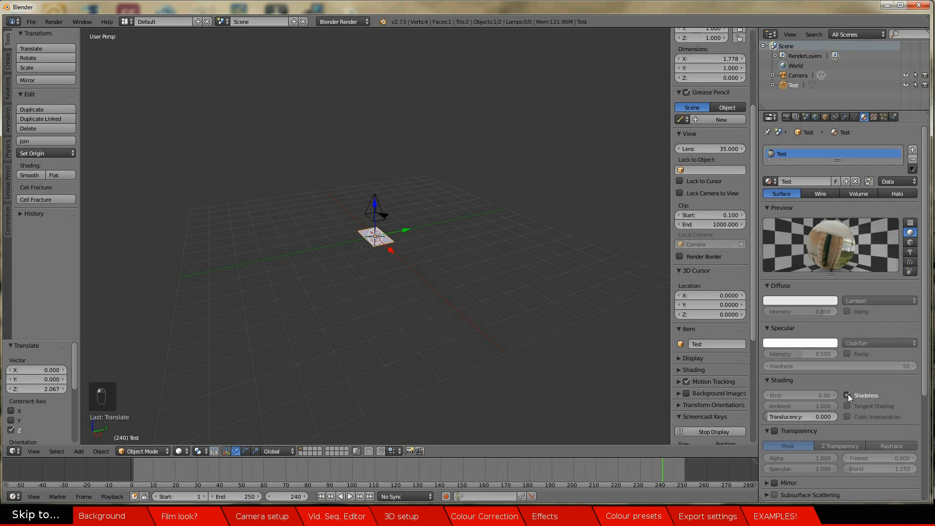
Match the plane's Test.mp4 texture to the movie length, and end the timeline at frame 275 with the playhead at frame 1
left_click(873, 118)
scroll(846, 331, "down", 10)
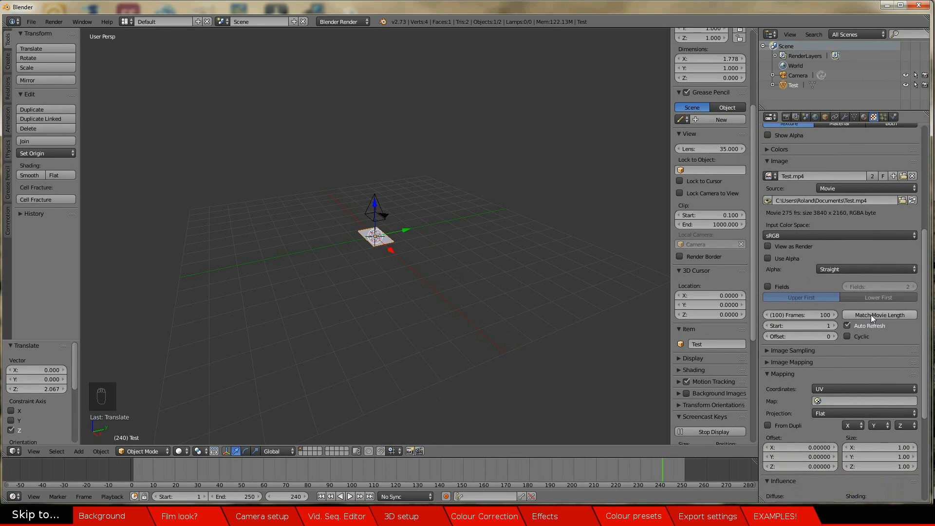
left_click(848, 315)
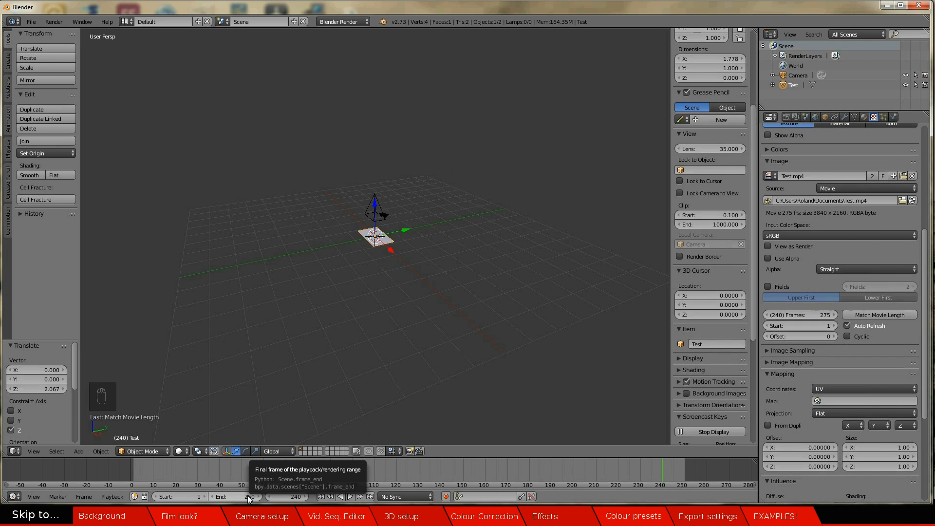
left_click_drag(248, 495, 271, 499)
left_click(321, 496)
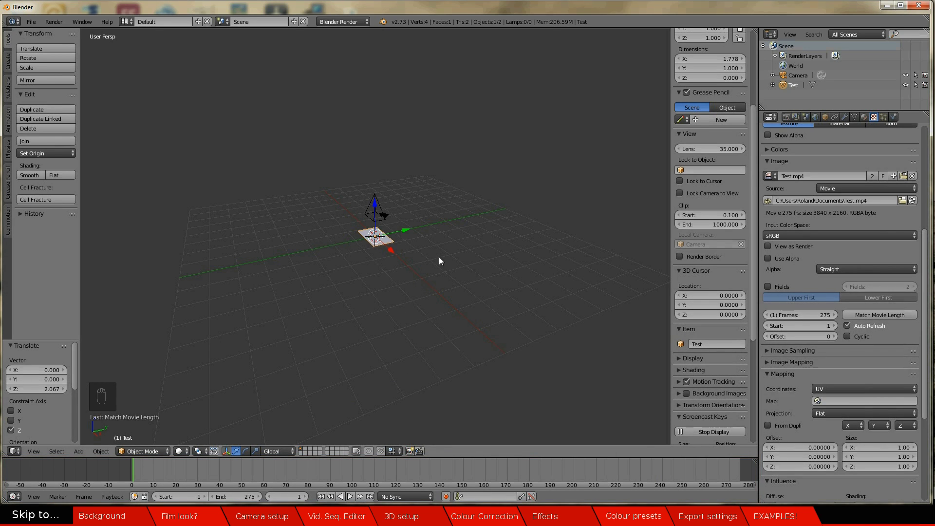
Show the viewport in Material shading through the camera and enable Lock Camera to View
scroll(417, 258, "up", 2)
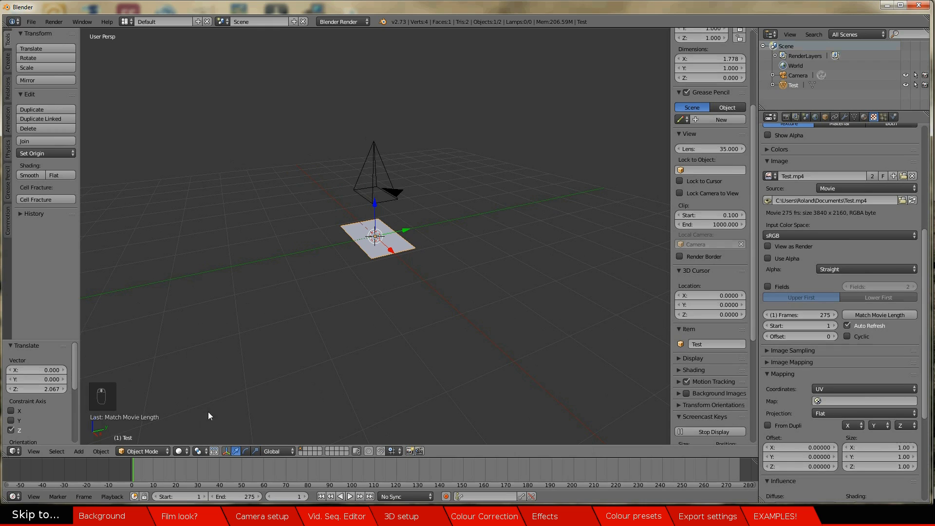
left_click(187, 451)
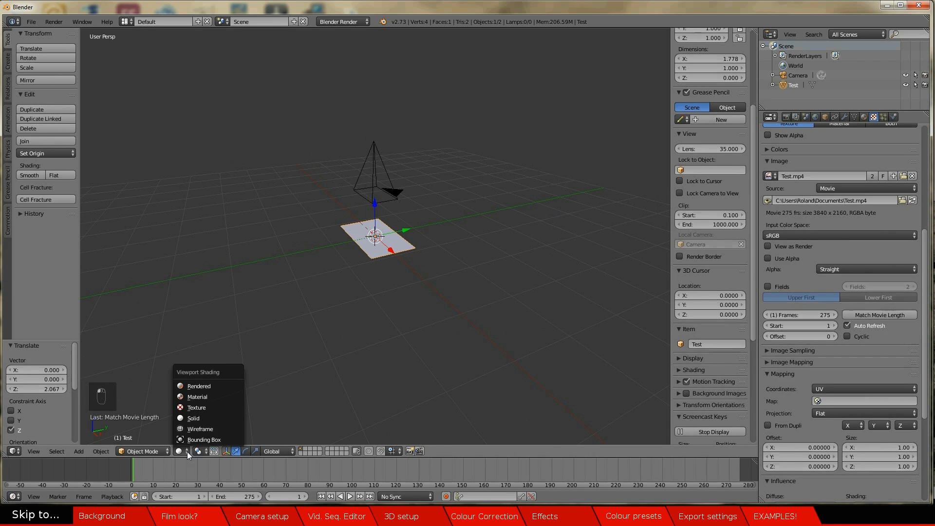
left_click(197, 396)
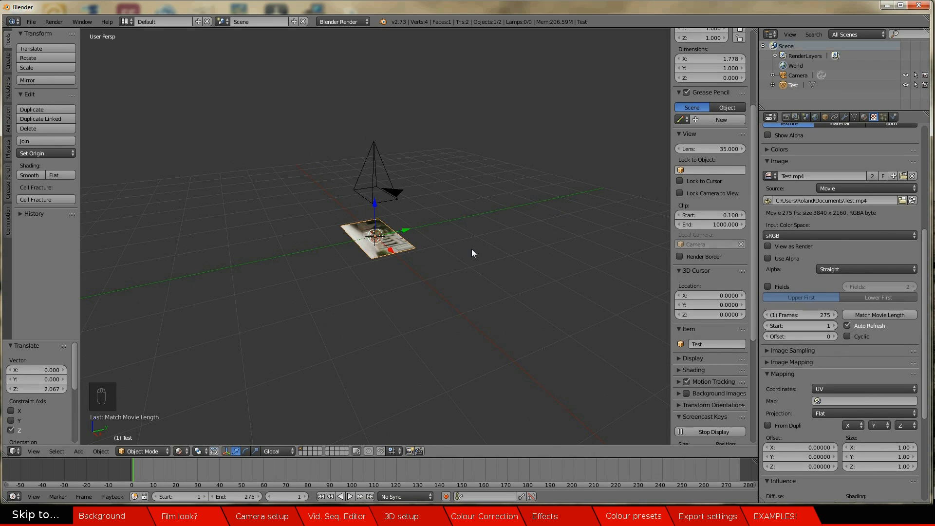
key("KP_0")
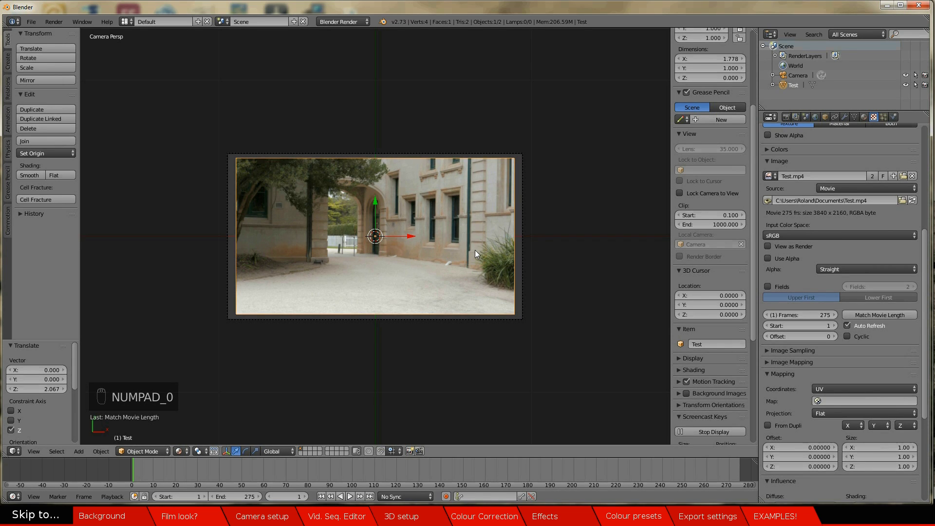
left_click(680, 193)
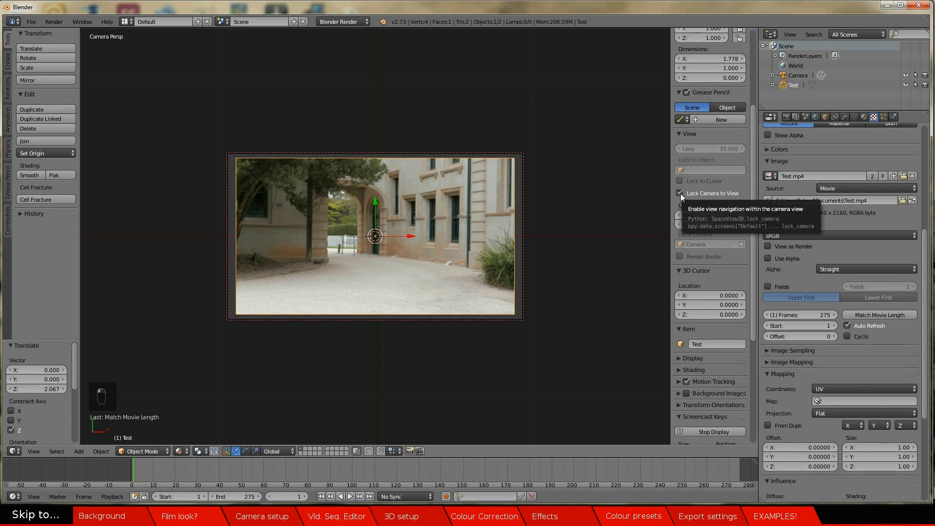
Set the render resolution to 100% scale and 816 px height, and bring the camera closer until the plane fills its frame
left_click(786, 118)
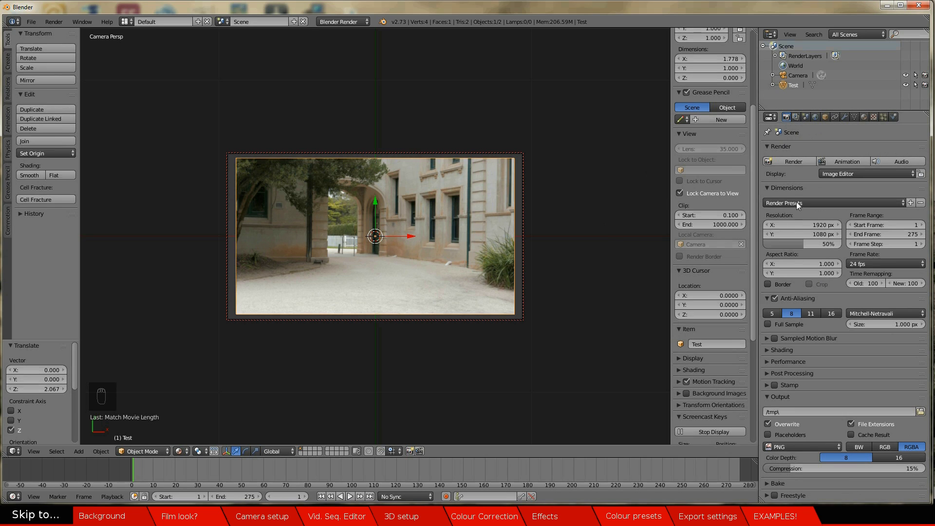
left_click_drag(804, 245, 840, 245)
left_click(813, 233)
type("816")
key("Return")
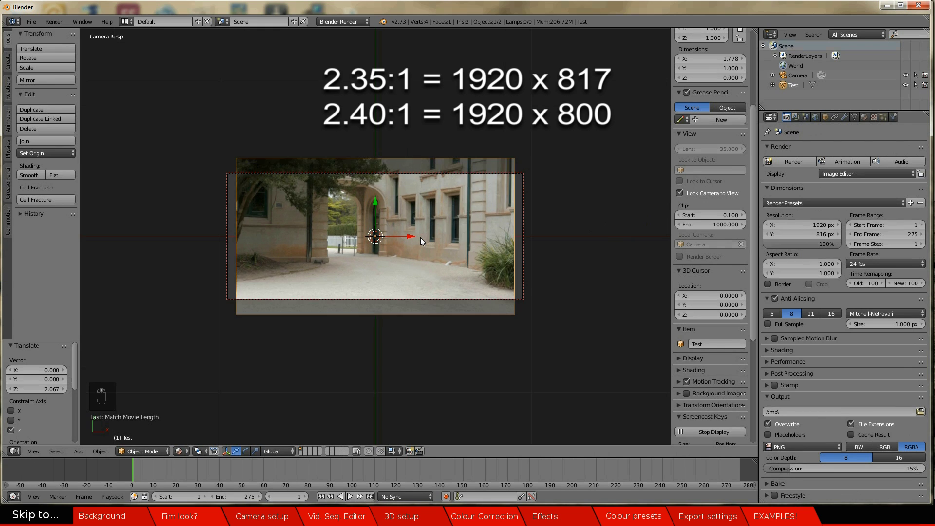
scroll(750, 160, "up", 5)
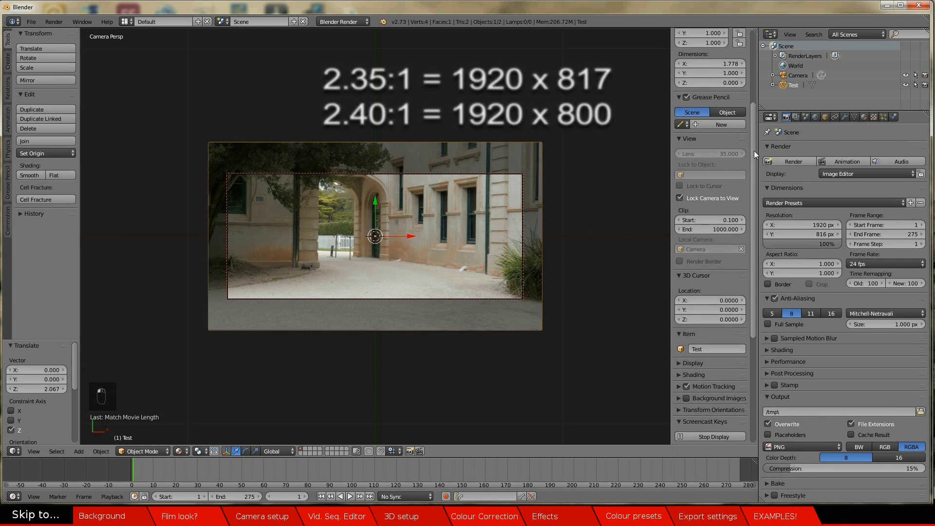
Move the camera back to Z 1.92256 and lower the Test plane to Y -0.12173 to reframe the footage
left_click(794, 75)
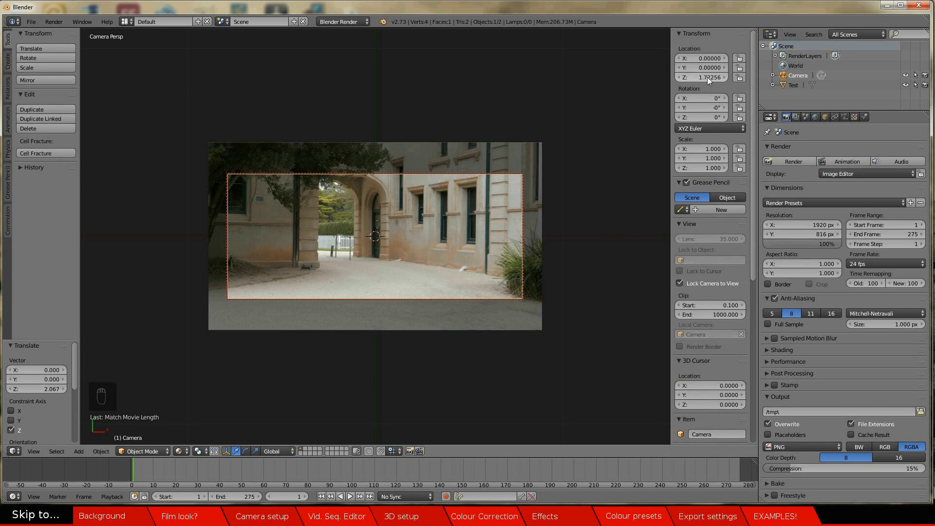
left_click_drag(707, 77, 727, 77)
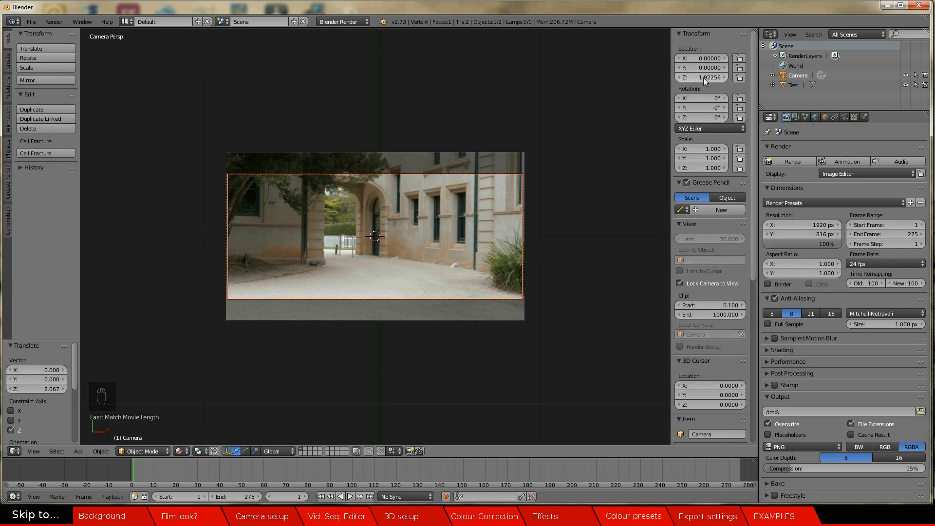
left_click(793, 86)
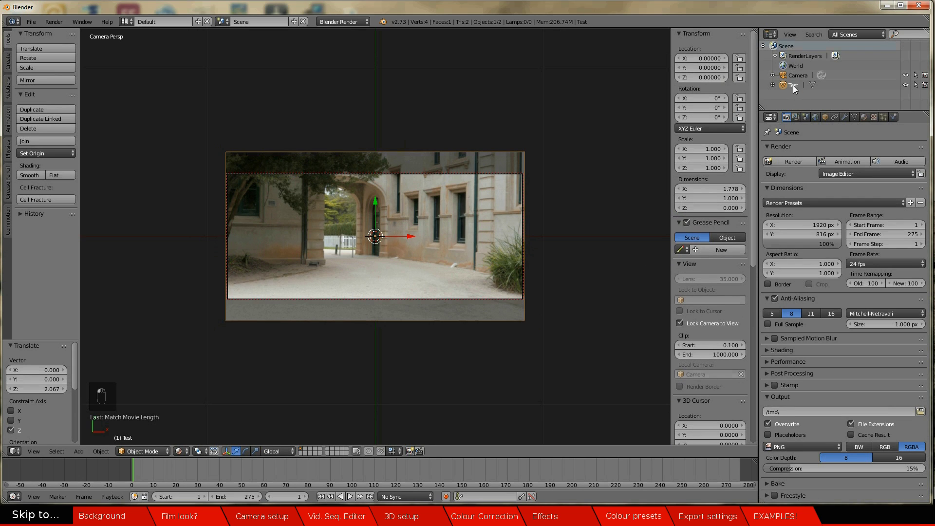
left_click_drag(375, 202, 375, 222)
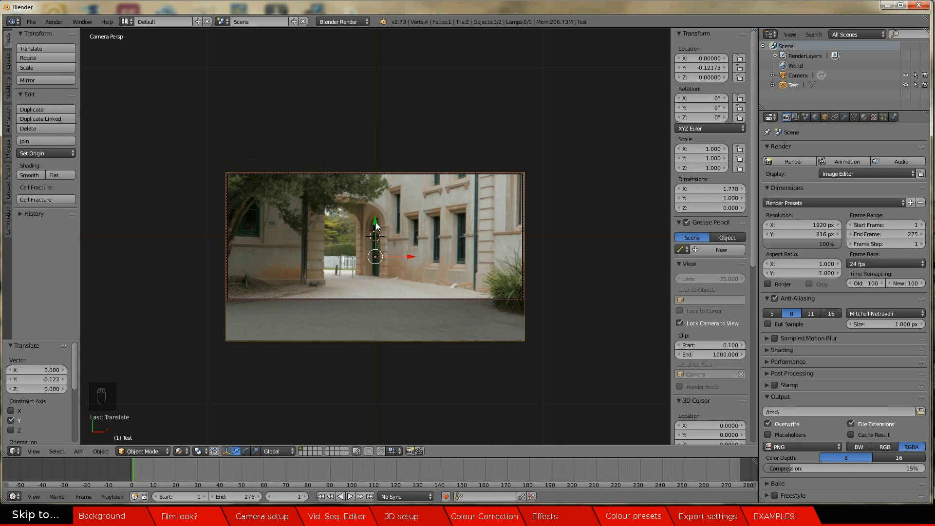
Switch to the Compositing screen layout and widen the image editor over most of the 3D viewport's area
left_click(128, 22)
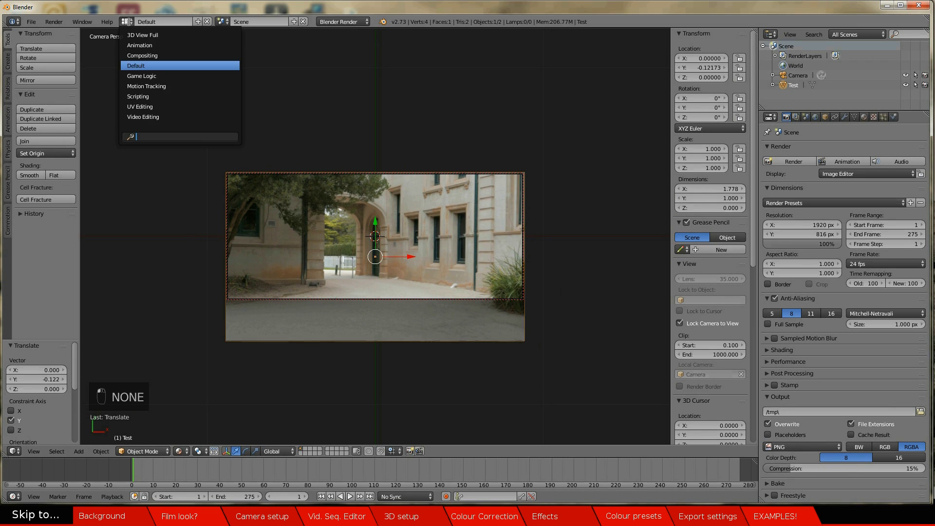
left_click(144, 55)
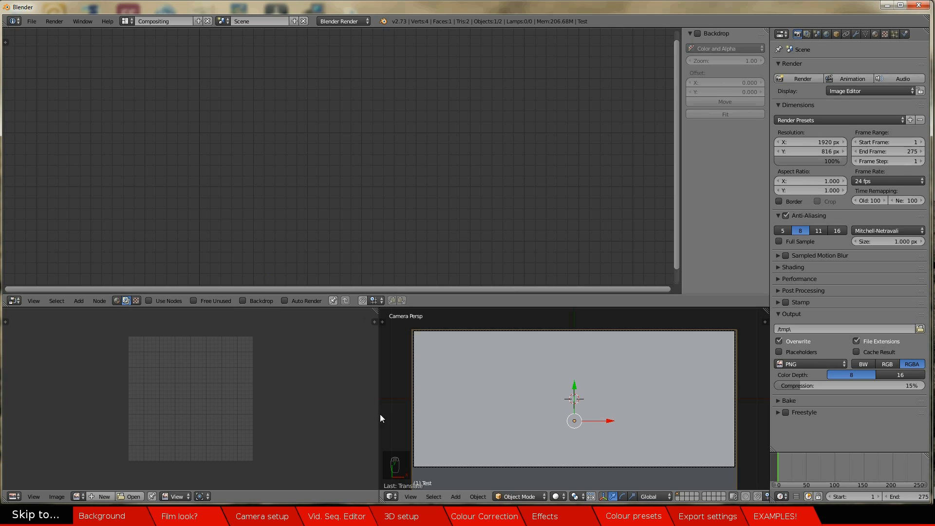
left_click_drag(380, 414, 791, 434)
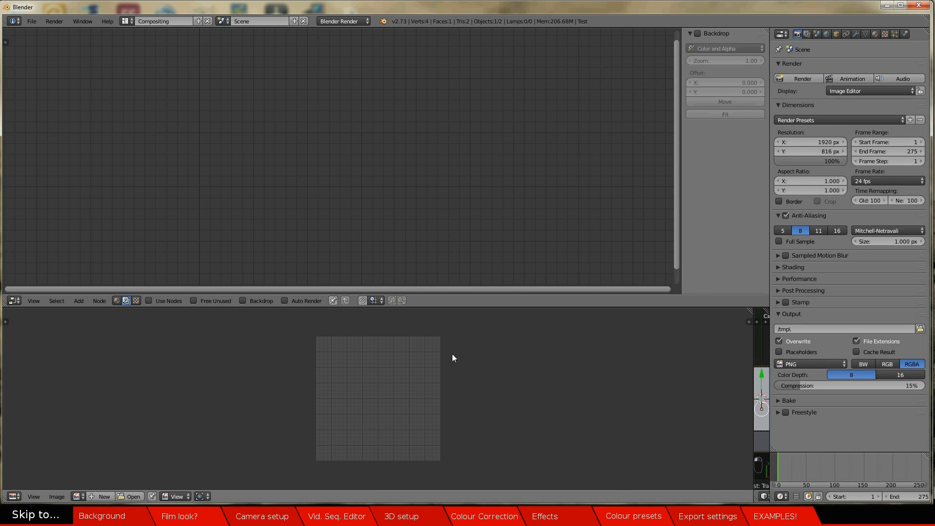
Enable compositing nodes and spread the Render Layers and Composite nodes far apart
left_click(148, 300)
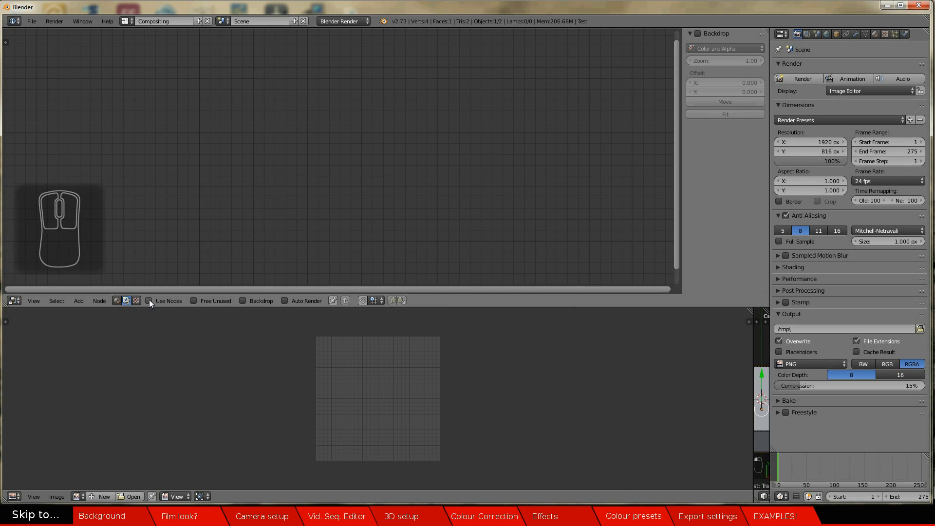
left_click_drag(233, 83, 92, 78)
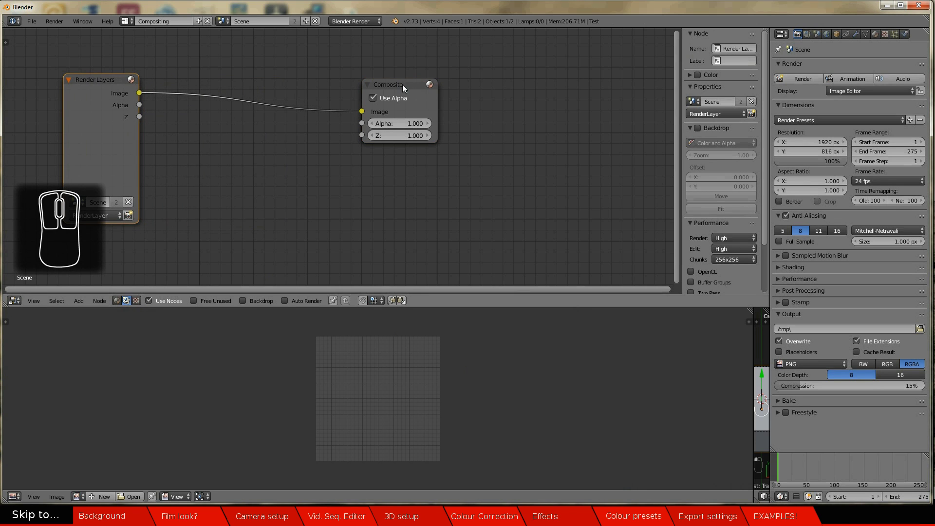
left_click_drag(402, 83, 574, 97)
mouse_move(535, 126)
left_mouse_down()
mouse_move(413, 142)
mouse_move(535, 127)
mouse_move(469, 133)
mouse_move(159, 111)
mouse_move(193, 104)
mouse_move(512, 138)
mouse_move(524, 126)
left_mouse_up()
left_click(92, 81)
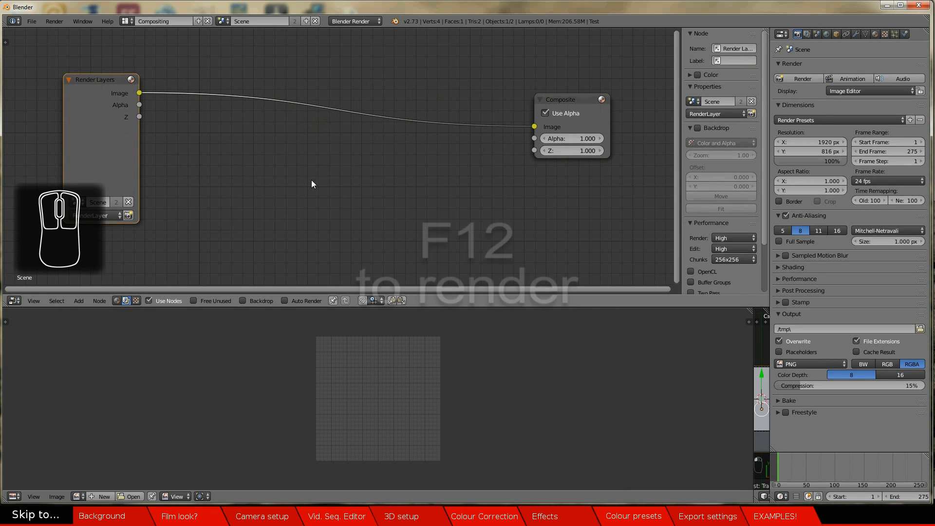
Render the current frame and fit the whole result inside the image editor
key("F12")
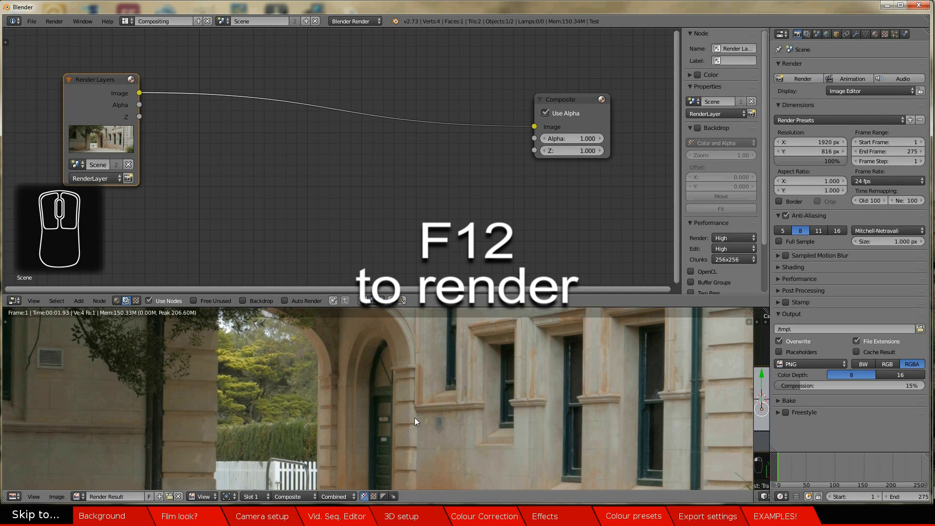
scroll(372, 424, "up", 1)
scroll(372, 422, "down", 4)
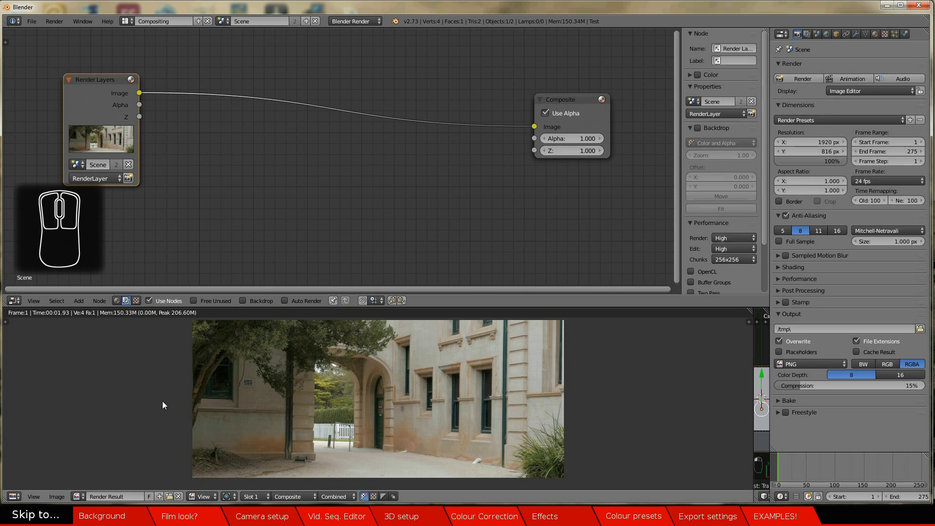
Show the image scopes beside the render, widen their area, and enlarge the histogram, waveform and vectorscope
key("t")
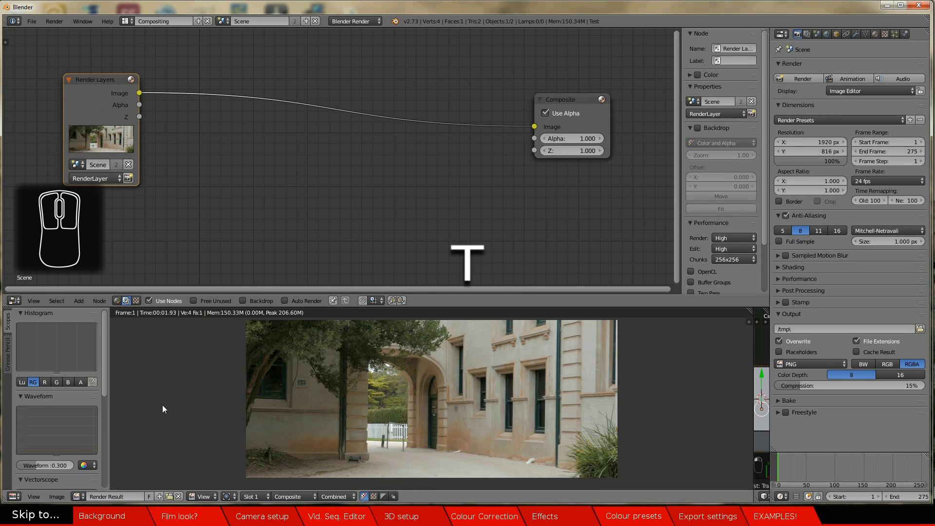
left_click_drag(109, 422, 361, 417)
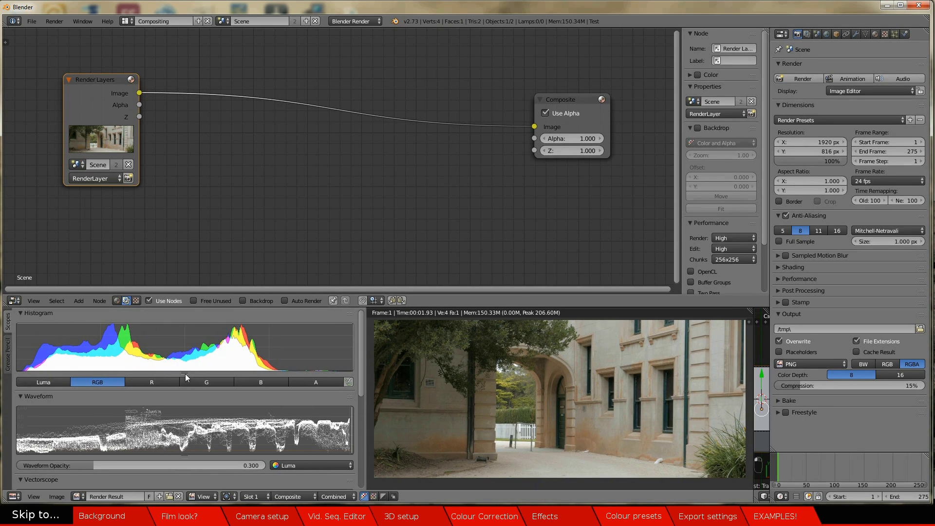
left_click_drag(185, 373, 188, 427)
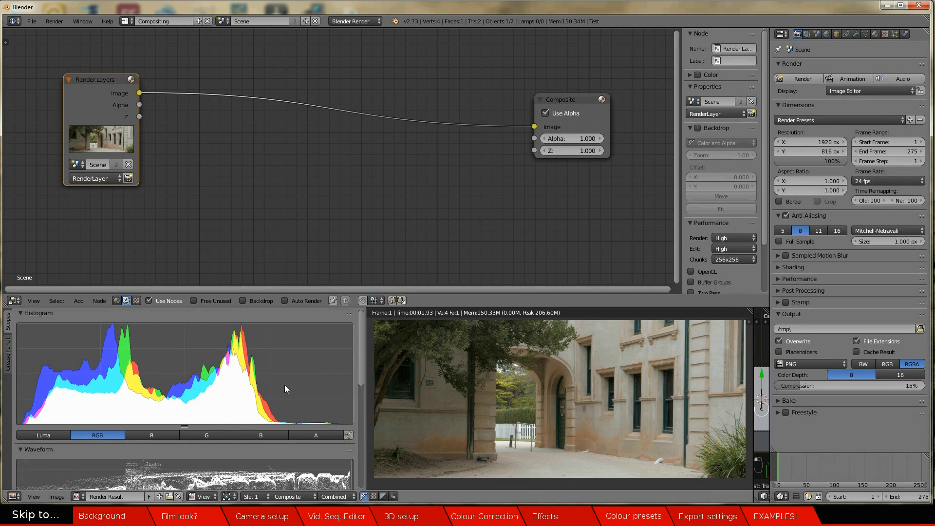
left_click_drag(361, 349, 361, 412)
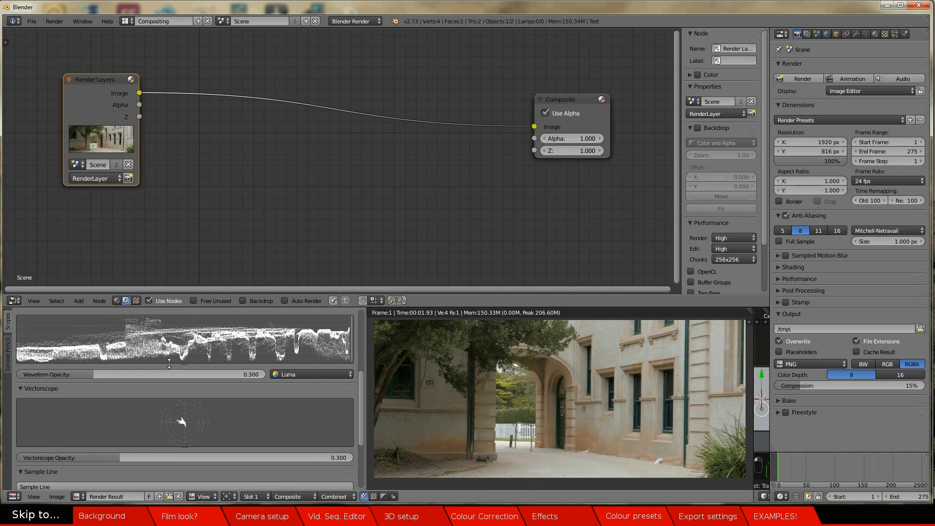
left_click_drag(185, 365, 189, 468)
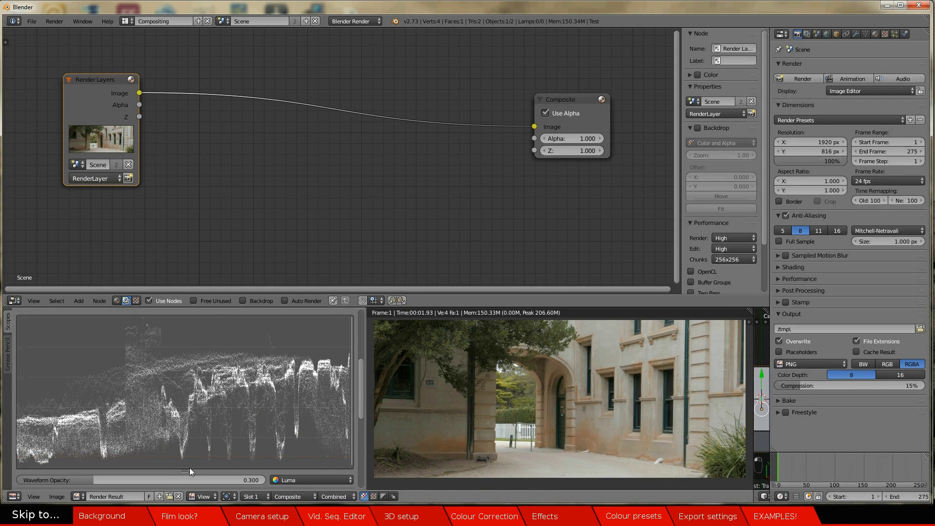
left_click_drag(361, 384, 365, 441)
left_click_drag(183, 364, 193, 483)
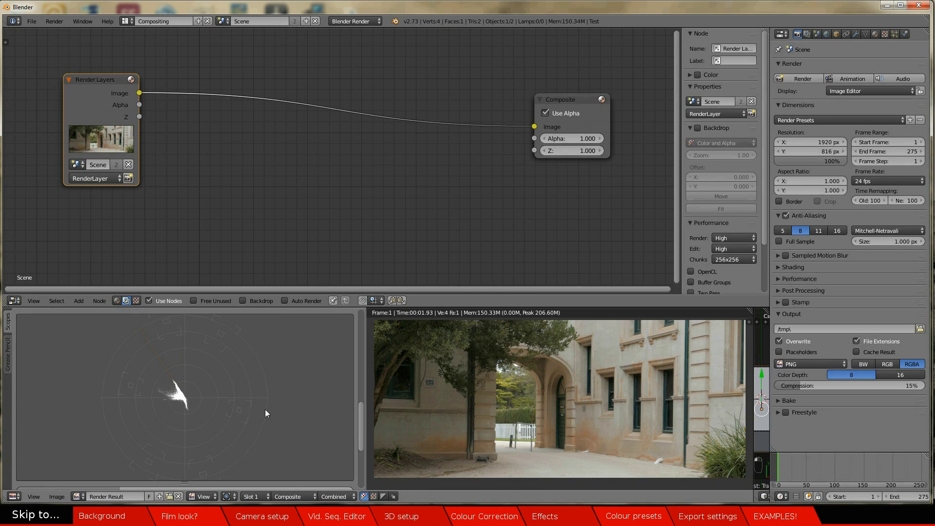
left_click_drag(360, 425, 361, 324)
Insert a Color Balance node into the link between Render Layers and Composite
key("shift+a")
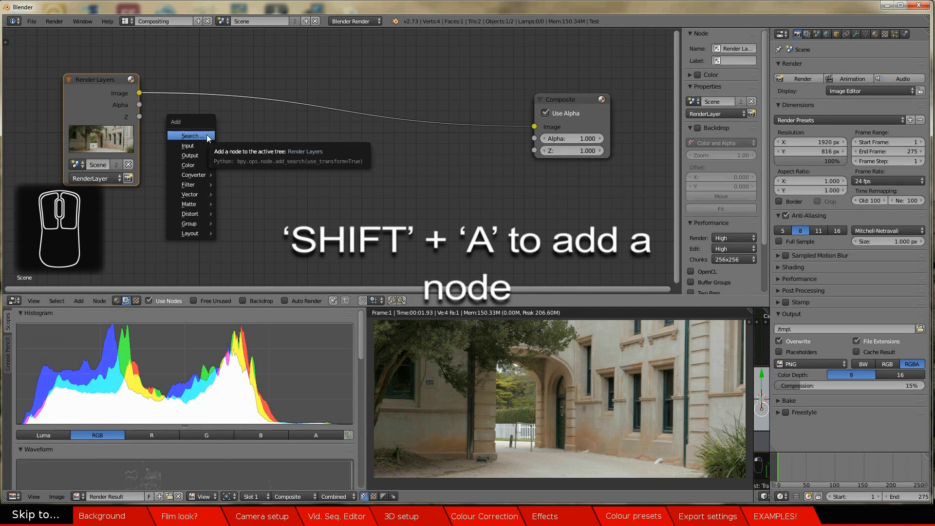
mouse_move(205, 164)
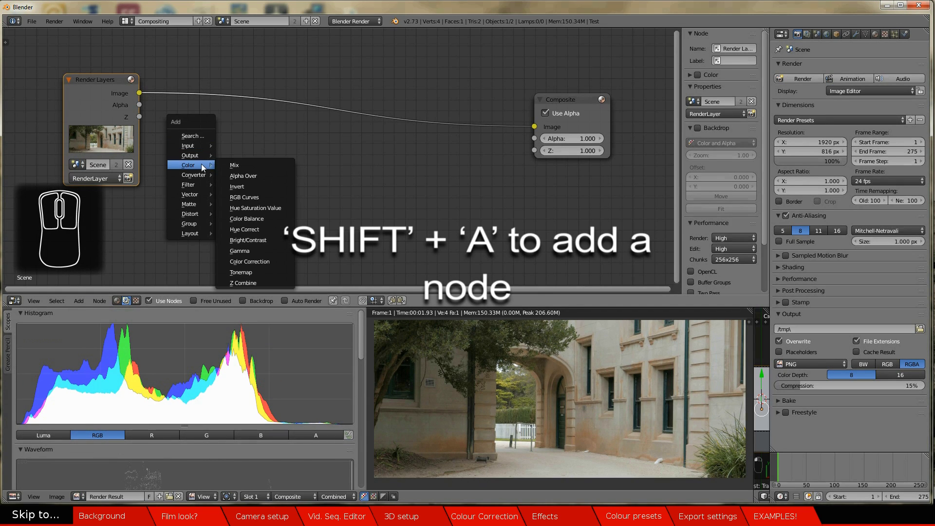
left_click(253, 216)
left_click(197, 53)
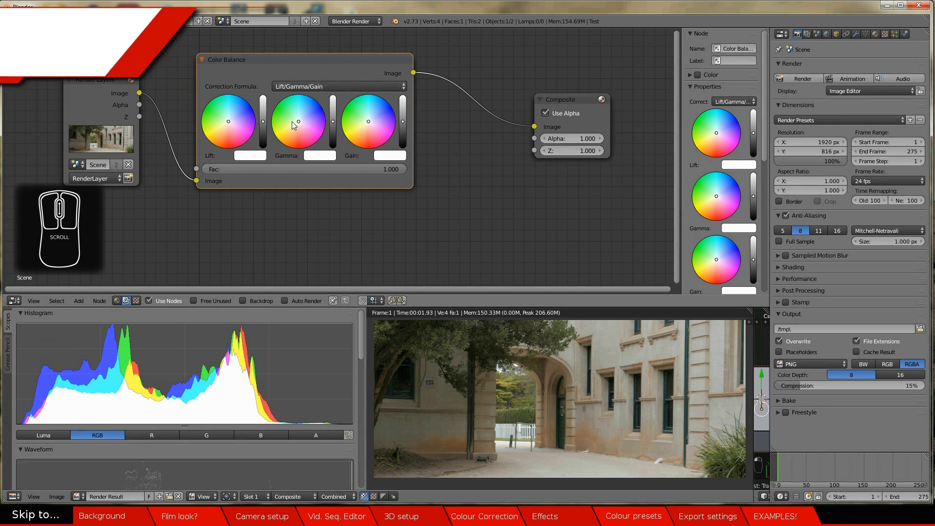
Lower the Color Balance lift slightly so the darkest tones reach the black end of the histogram
scroll(289, 125, "up", 3)
scroll(289, 125, "up", 3)
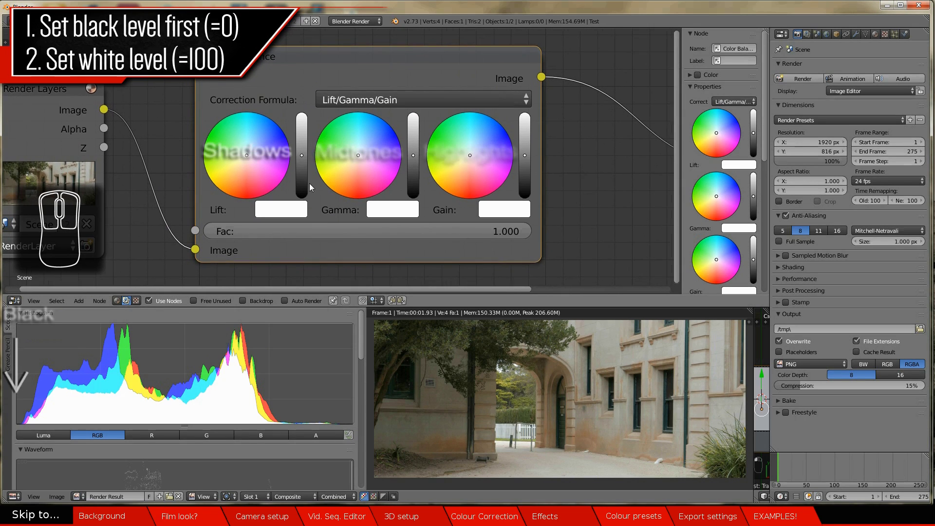
left_click(302, 156)
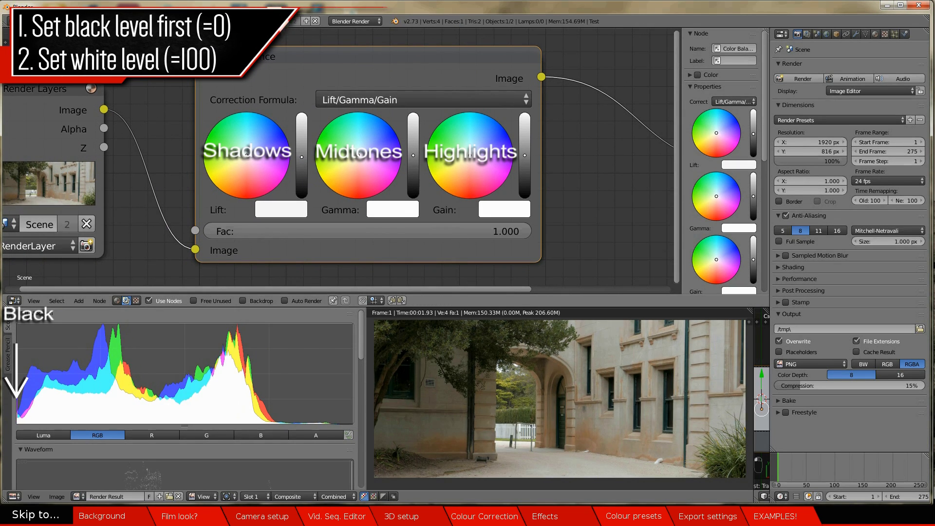
left_click_drag(301, 156, 302, 156)
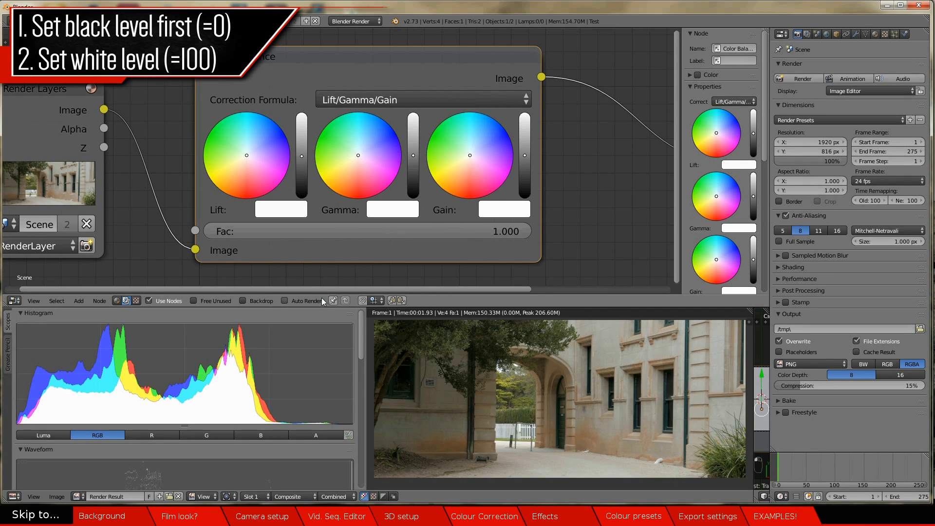
Set the waveform opacity to 0.294 and raise the Color Balance gain slightly, judging the white level on the waveform
left_click_drag(363, 358, 367, 414)
left_click_drag(195, 404, 190, 442)
mouse_move(105, 452)
left_mouse_down()
mouse_move(19, 452)
mouse_move(92, 452)
left_mouse_up()
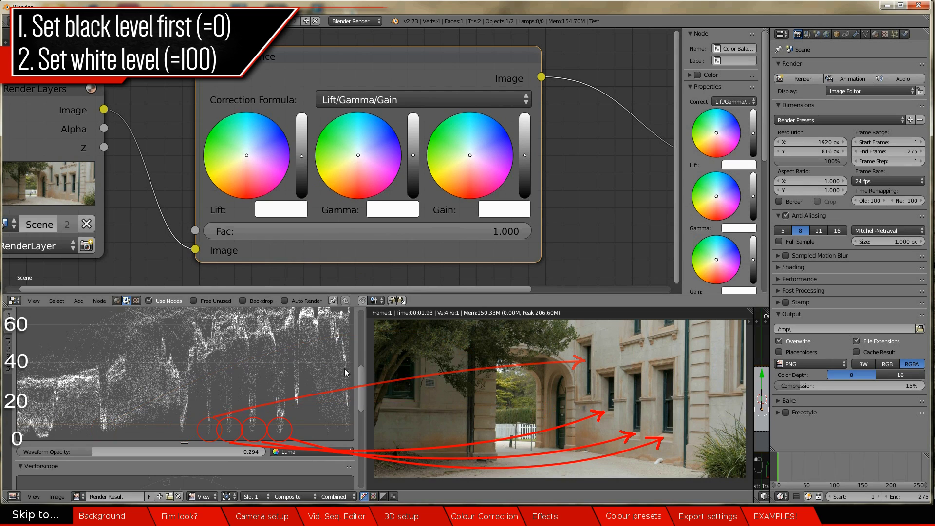
left_click_drag(362, 382, 364, 365)
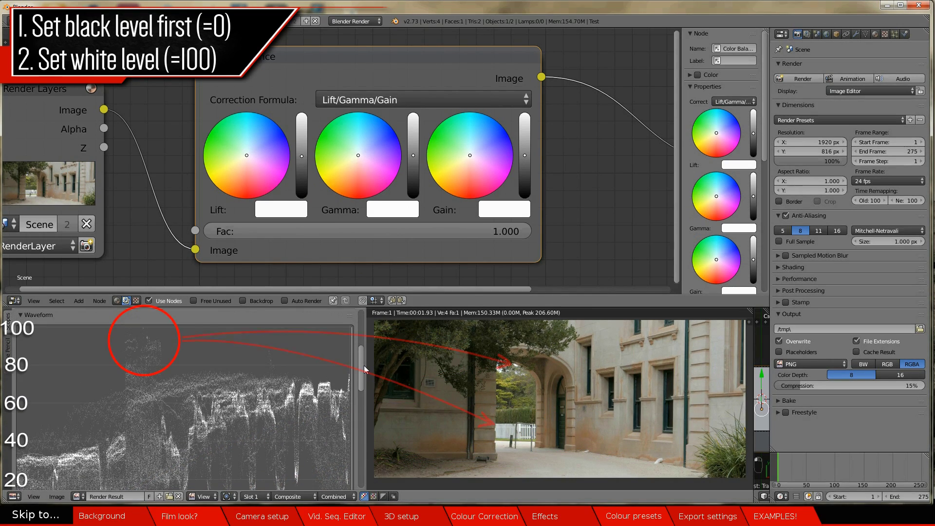
left_click(525, 154)
left_click_drag(524, 154, 524, 152)
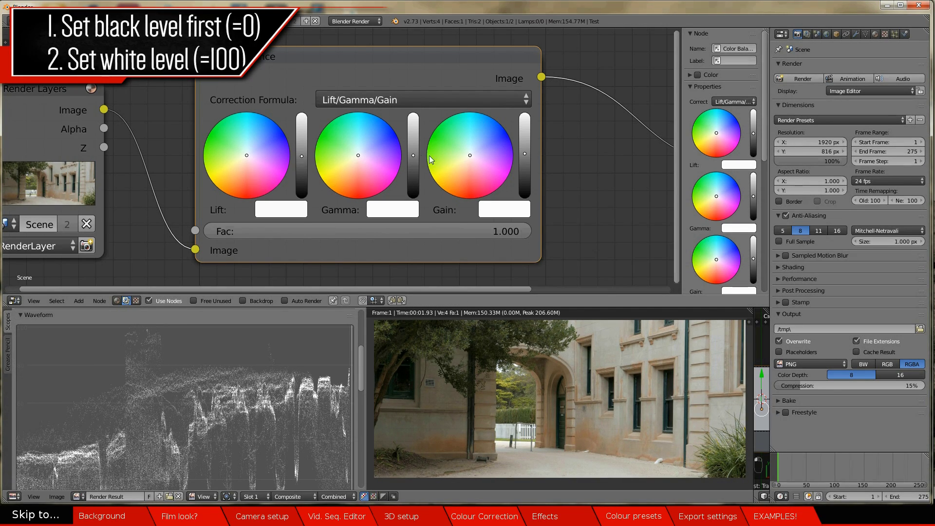
Lower the Color Balance gamma slightly to darken the midtones, and bypass the node to compare the image
scroll(573, 390, "down", 1)
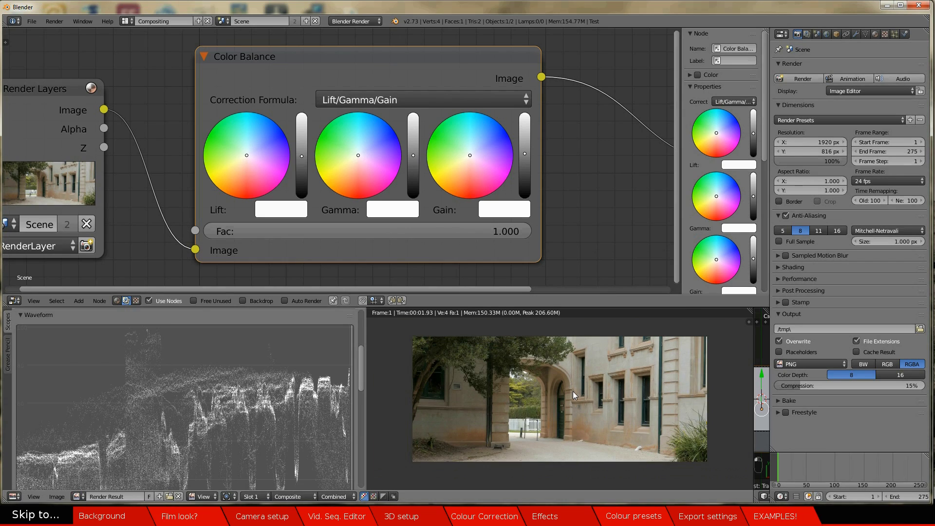
left_click(413, 152)
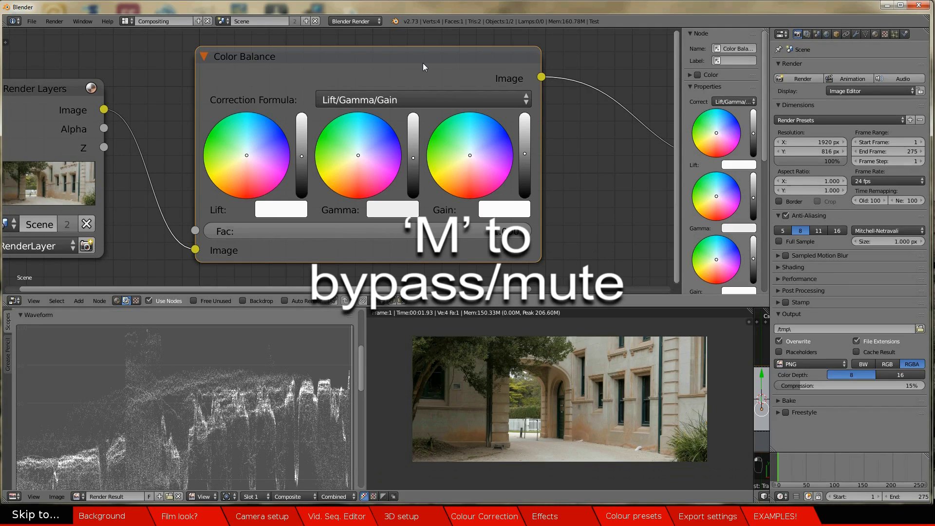
key("m")
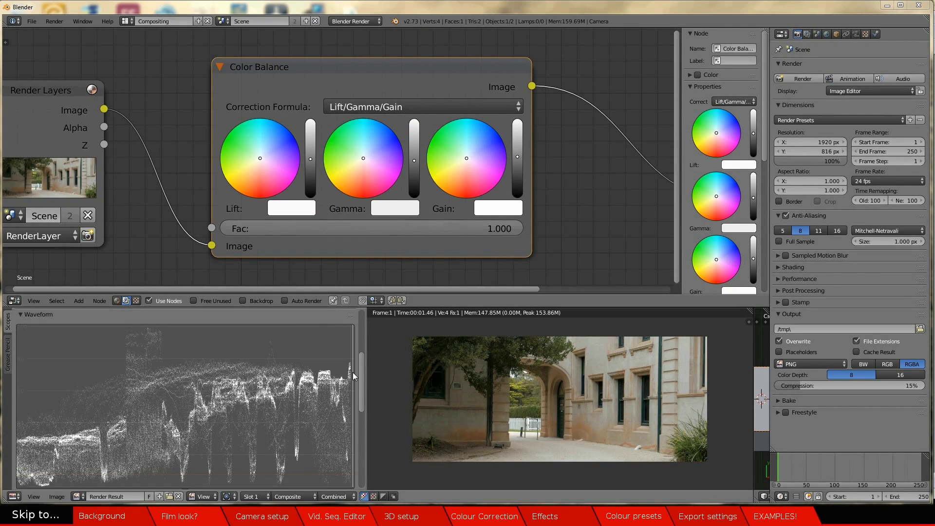
Enlarge the vectorscope to examine the footage's colour distribution, and return to the histogram
left_click_drag(361, 364, 358, 424)
left_click_drag(183, 416, 185, 486)
scroll(360, 419, "down", 1)
scroll(360, 419, "up", 1)
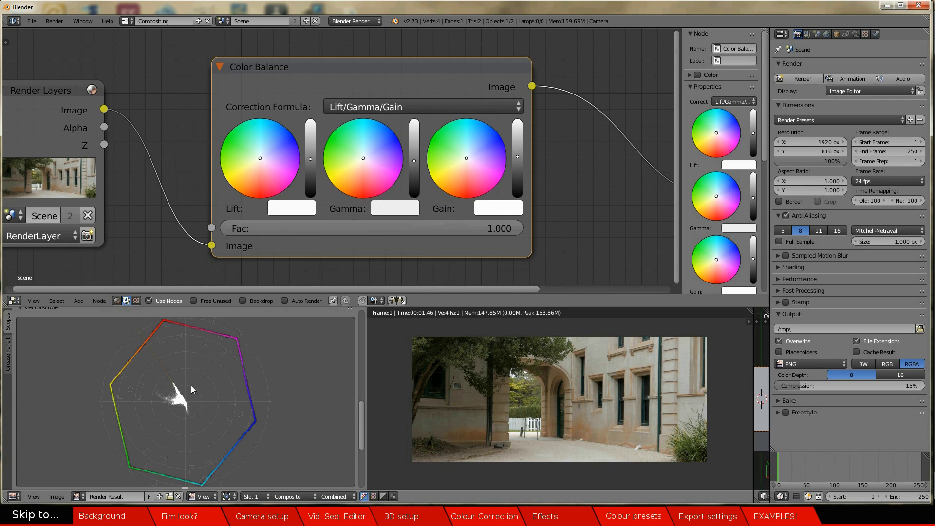
left_click_drag(361, 422, 359, 336)
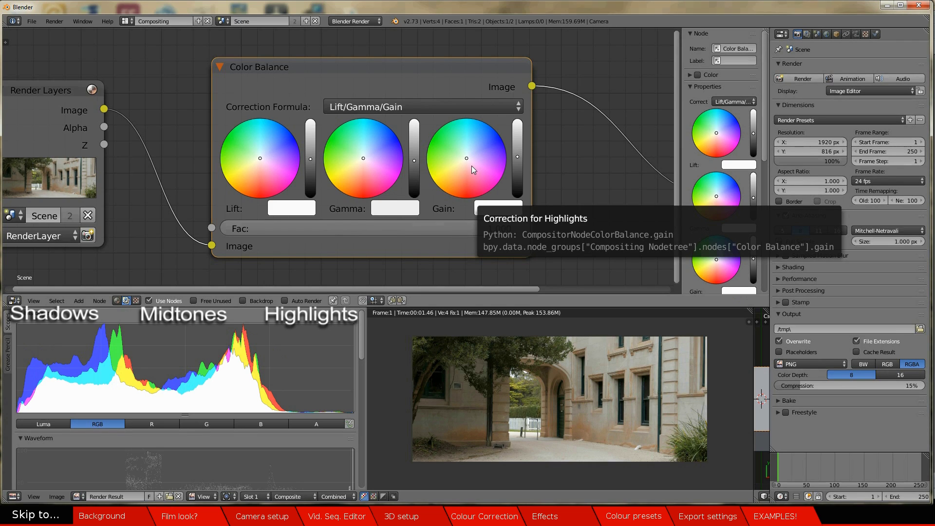
Tint the Color Balance highlights towards blue and the shadows and midtones slightly towards green, and bypass the node to compare
left_click_drag(363, 337, 363, 423)
left_click_drag(466, 158, 482, 147)
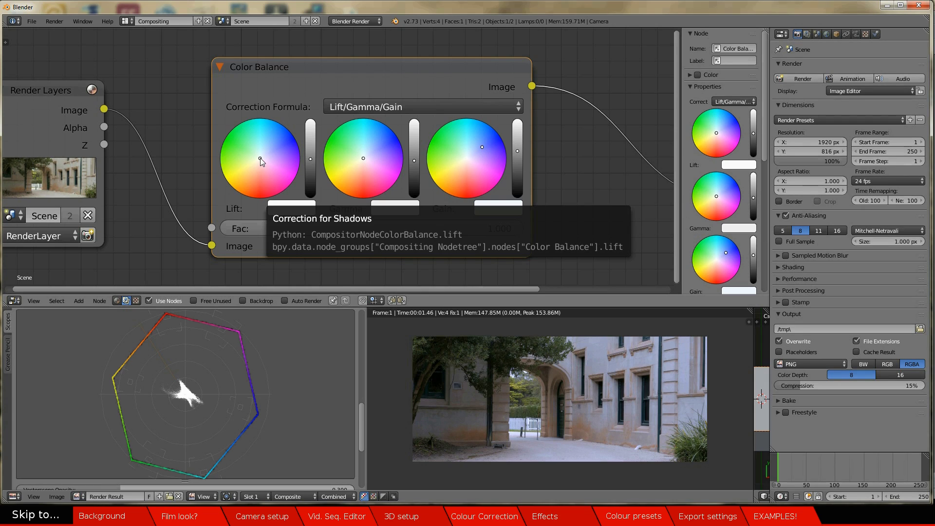
left_click_drag(260, 158, 254, 160)
left_click_drag(363, 157, 361, 157)
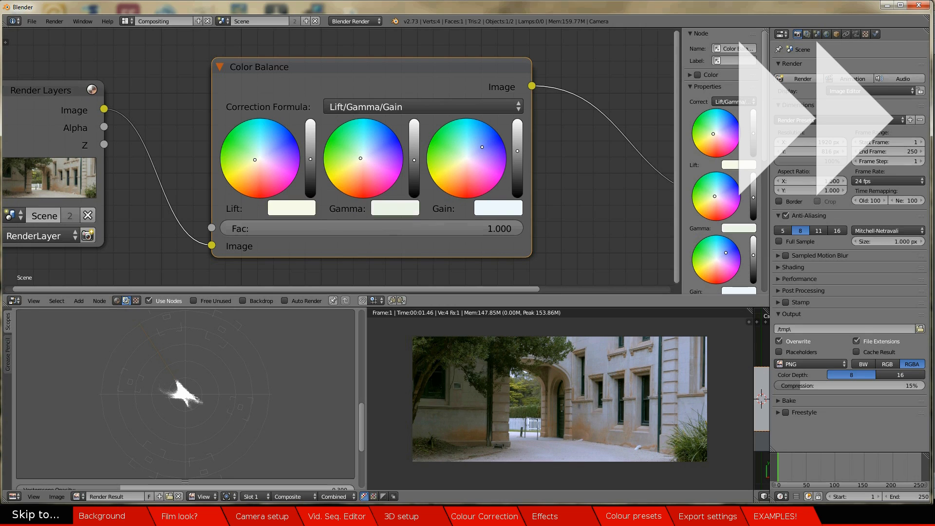
left_click_drag(482, 147, 480, 150)
key("m")
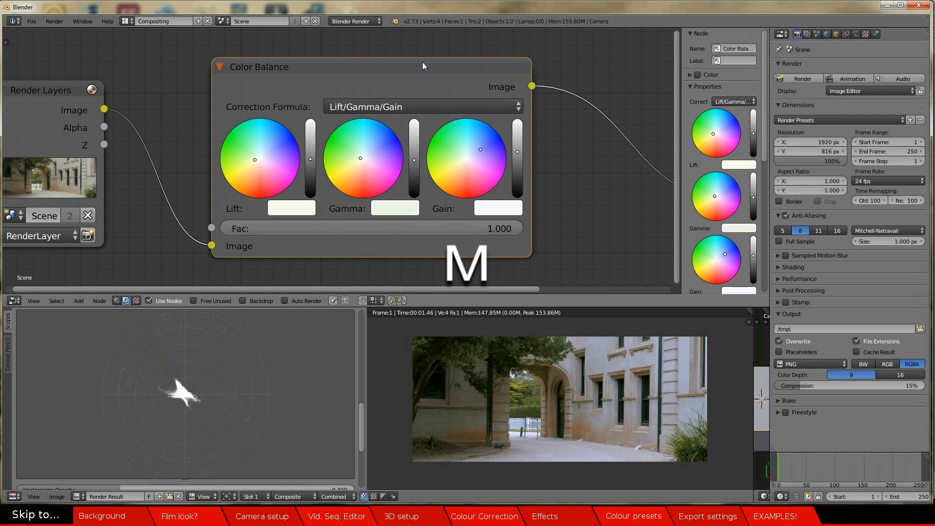
Re-enable the Color Balance node, then hide the scopes and enlarge the node editor over the image view
key("m")
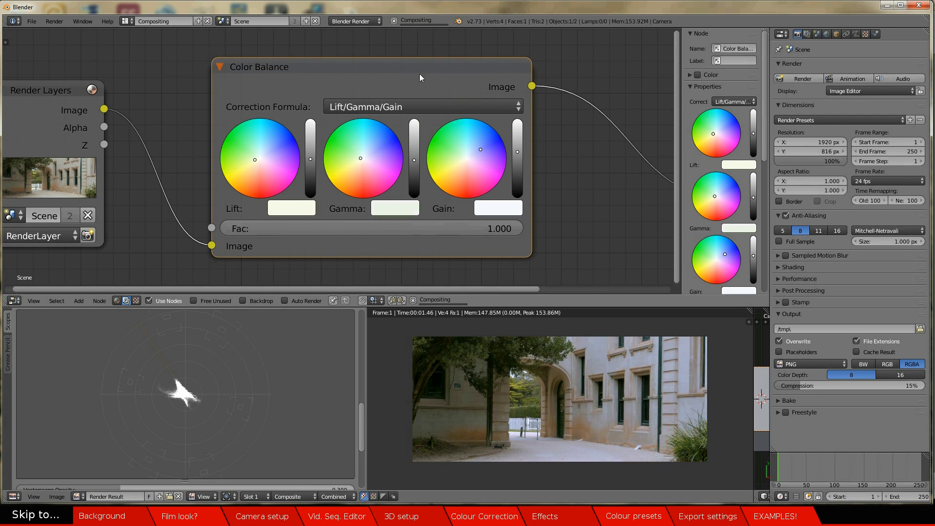
left_click_drag(363, 421, 363, 414)
key("t")
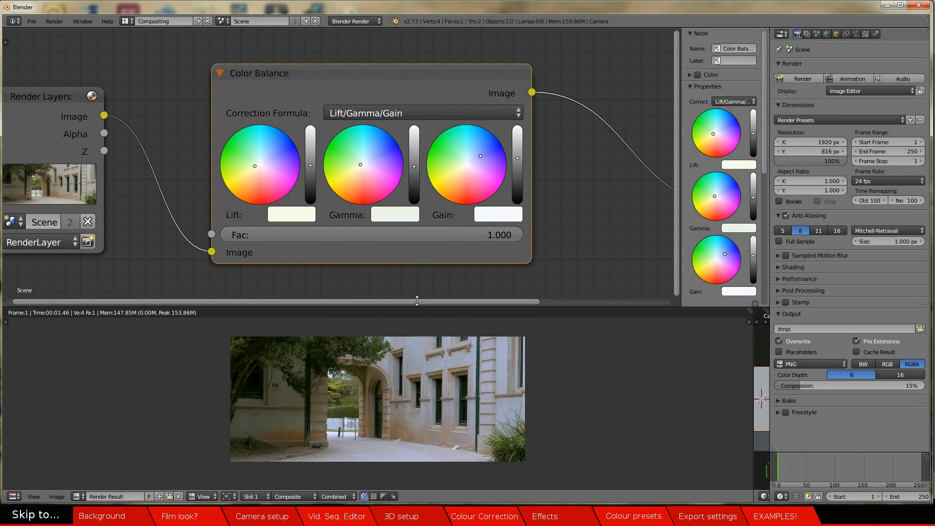
left_click_drag(420, 307, 428, 488)
scroll(433, 349, "down", 2)
scroll(433, 349, "down", 1)
Collapse the Color Balance node and spread the nodes apart, leaving a wide gap before the Composite node
left_click(270, 196)
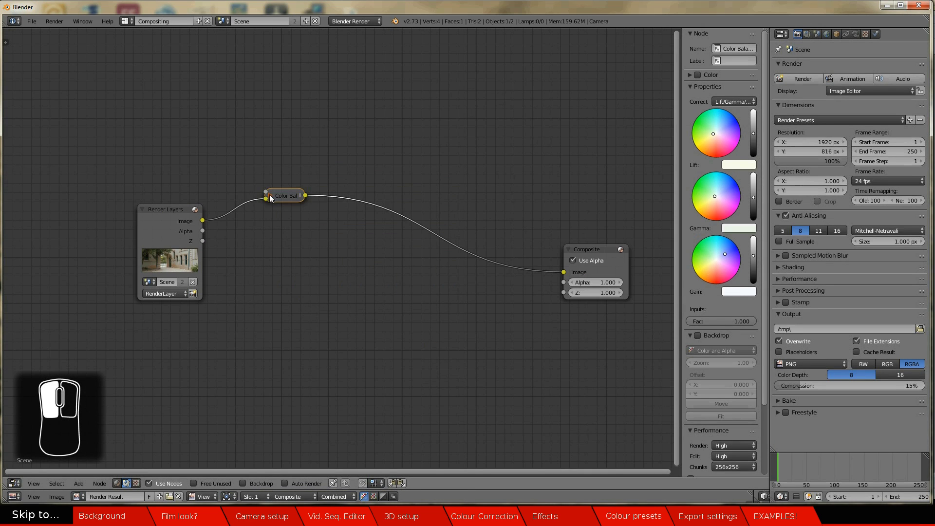
left_click_drag(167, 206, 39, 182)
left_click_drag(282, 189, 111, 167)
left_click_drag(600, 248, 620, 224)
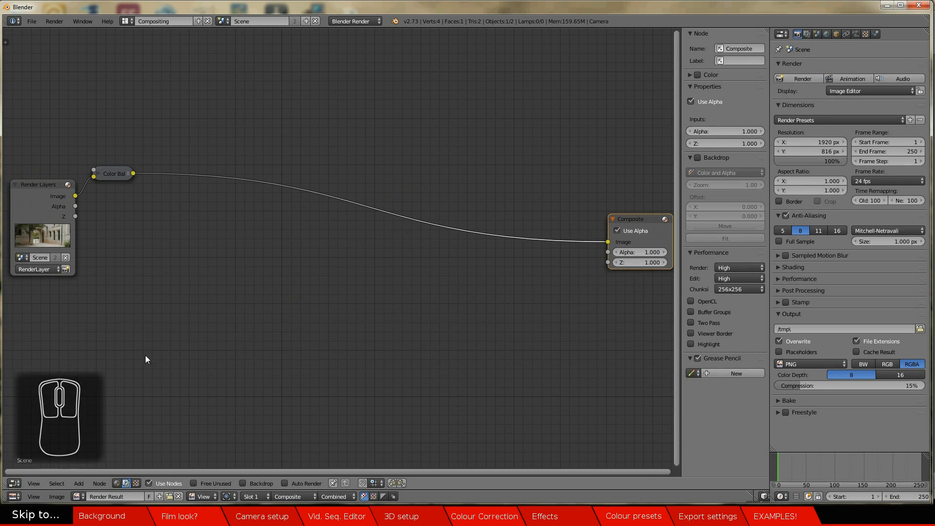
Add a Blur filter node on the link after the Color Balance node
key("shift+a")
mouse_move(122, 331)
mouse_move(117, 312)
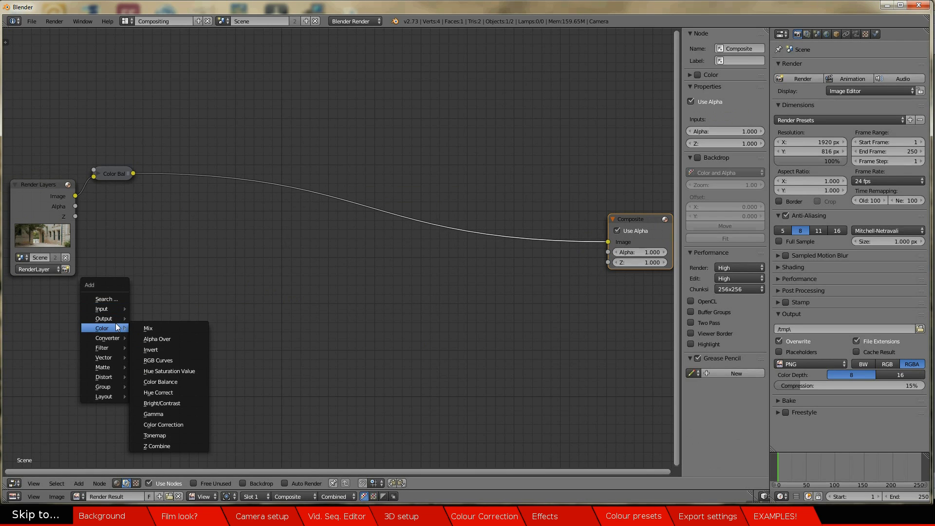
mouse_move(117, 348)
left_click(150, 343)
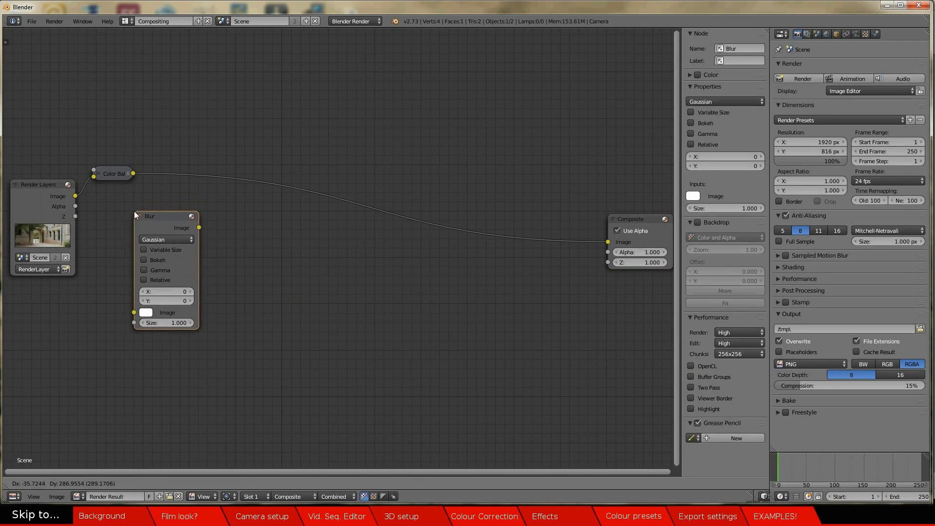
left_click(152, 119)
Add a Mix node on the link between the Blur and Composite nodes
key("shift+a")
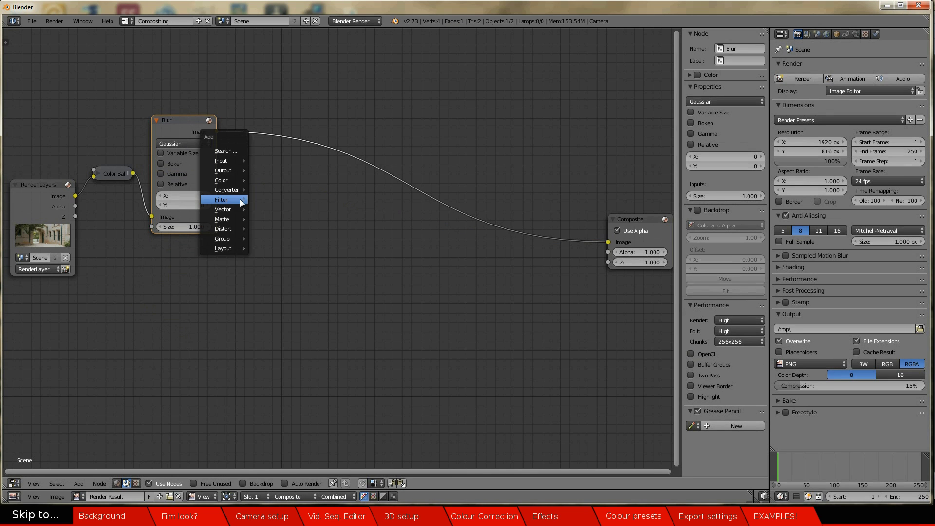
mouse_move(229, 179)
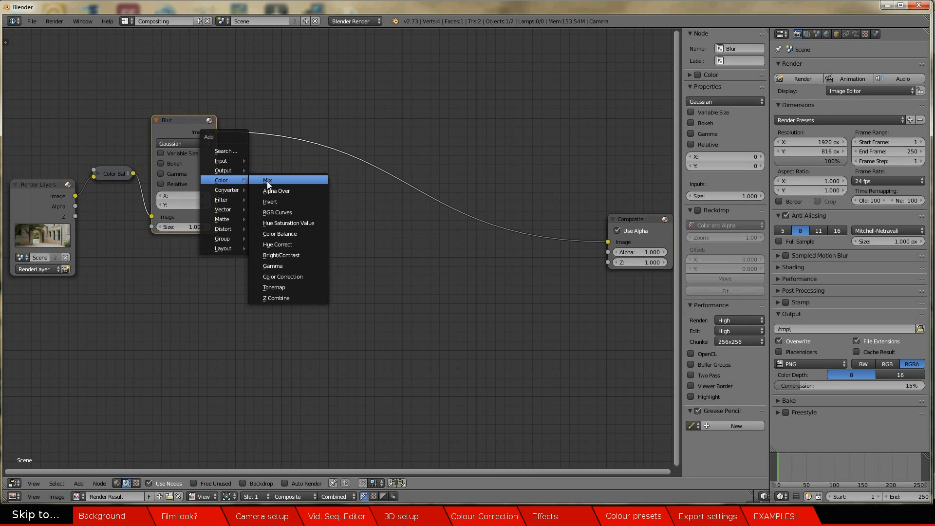
left_click(268, 181)
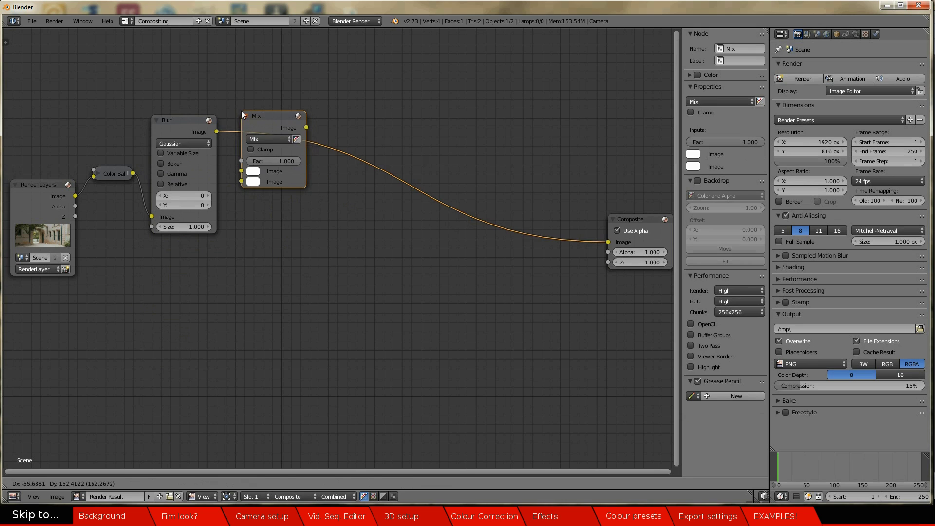
left_click(242, 115)
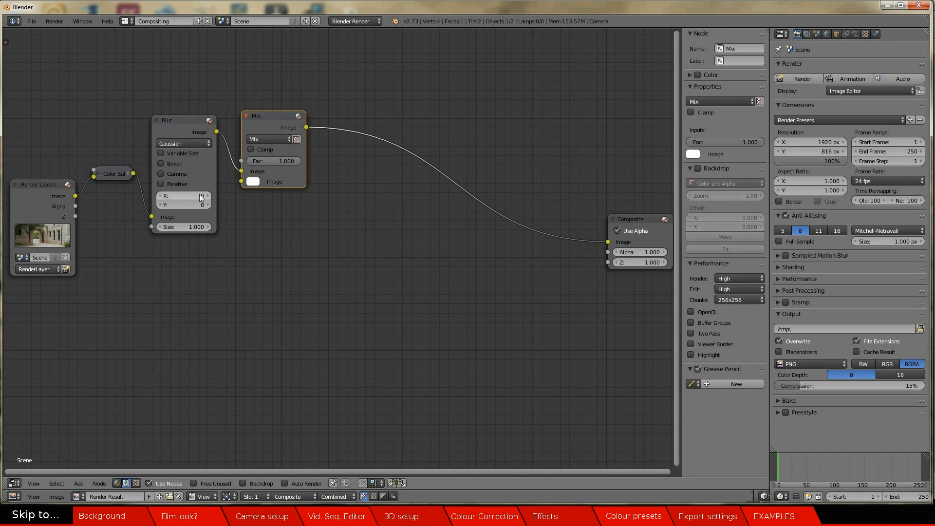
Set the Blur node's X and Y sizes to 7
left_click(205, 205)
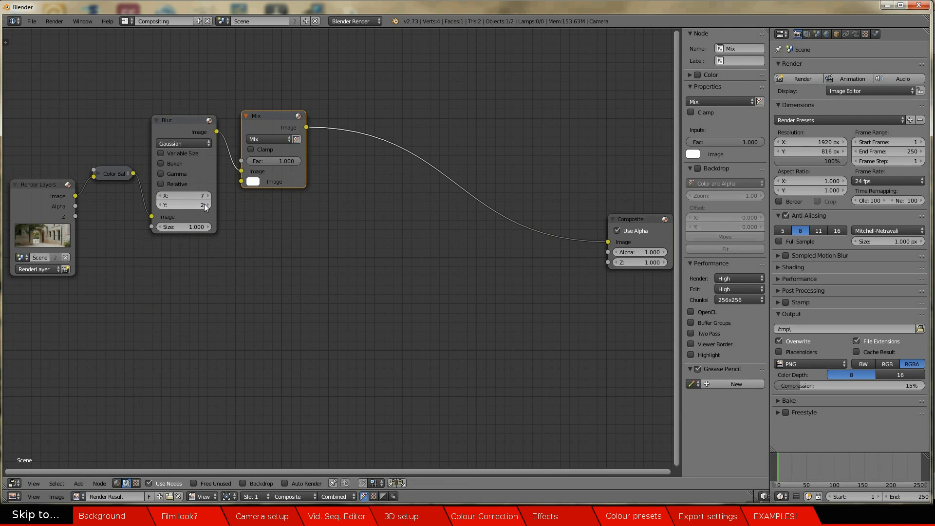
left_click(205, 205)
left_click(205, 205)
left_click(206, 205)
left_click(205, 205)
left_click(205, 205)
Set the Mix node's factor to 1.5 and link the Color Balance output to its second image input
left_click(297, 160)
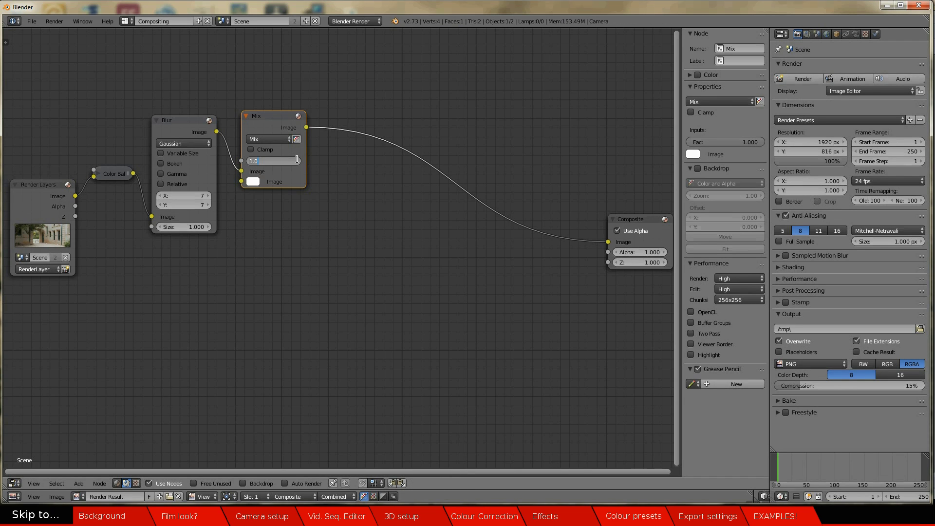
type("1.5")
key("Return")
left_click_drag(134, 174, 241, 181)
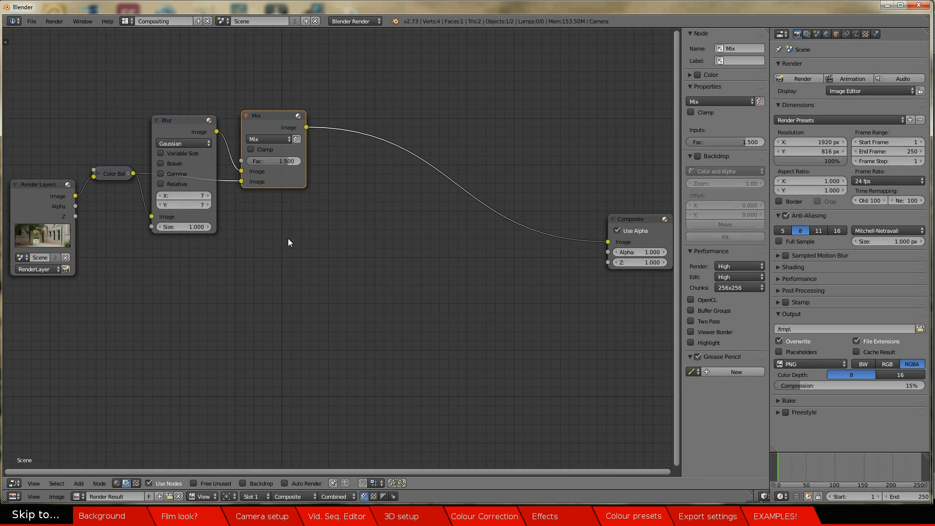
Add a second, unconnected Mix node before the Composite node, set to Overlay with a factor of 0.11
key("shift+a")
mouse_move(396, 222)
left_click(425, 220)
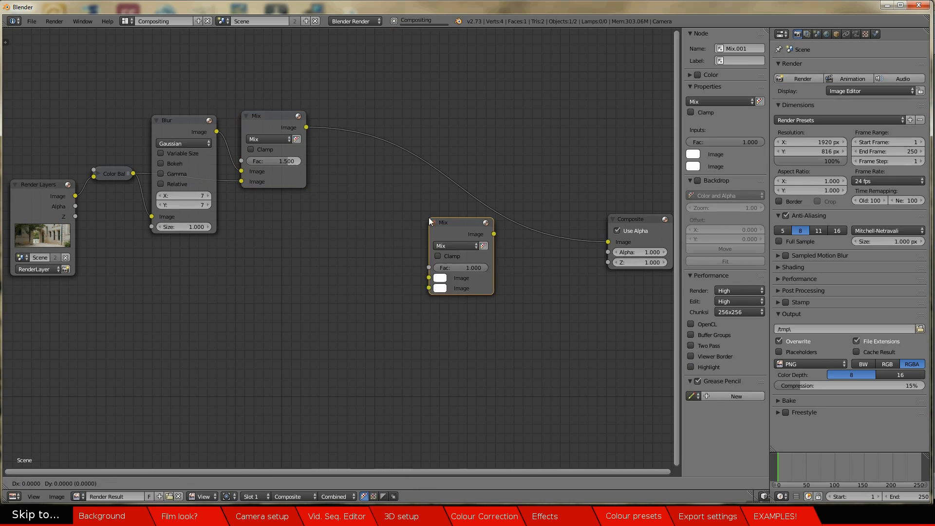
left_click(402, 209)
left_click(403, 206)
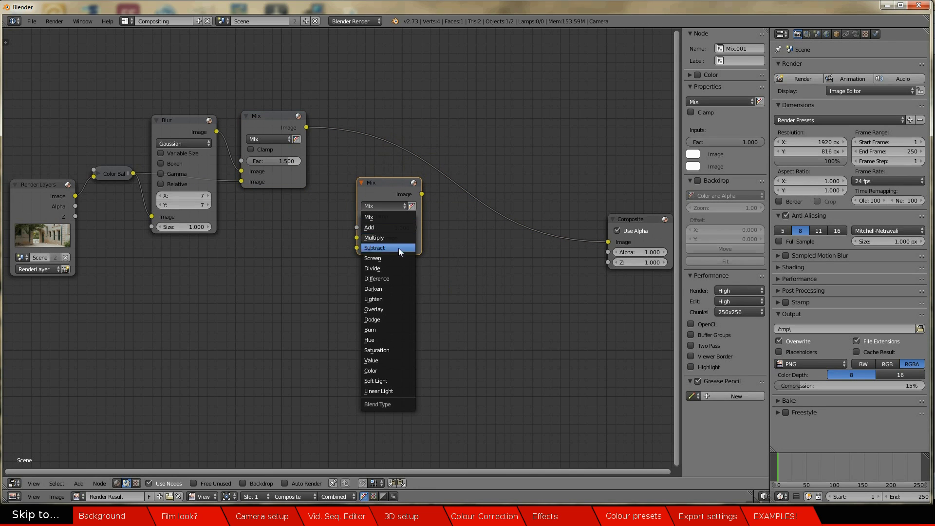
left_click(396, 307)
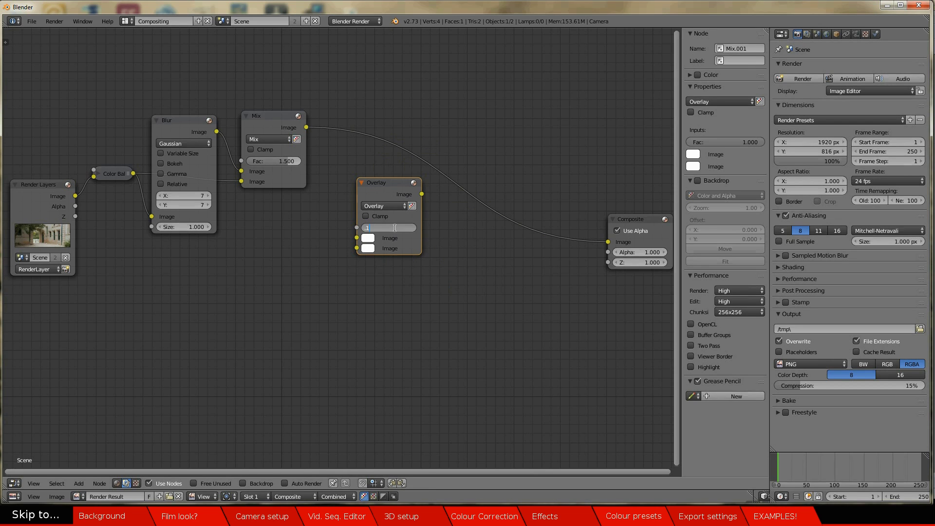
key("Return")
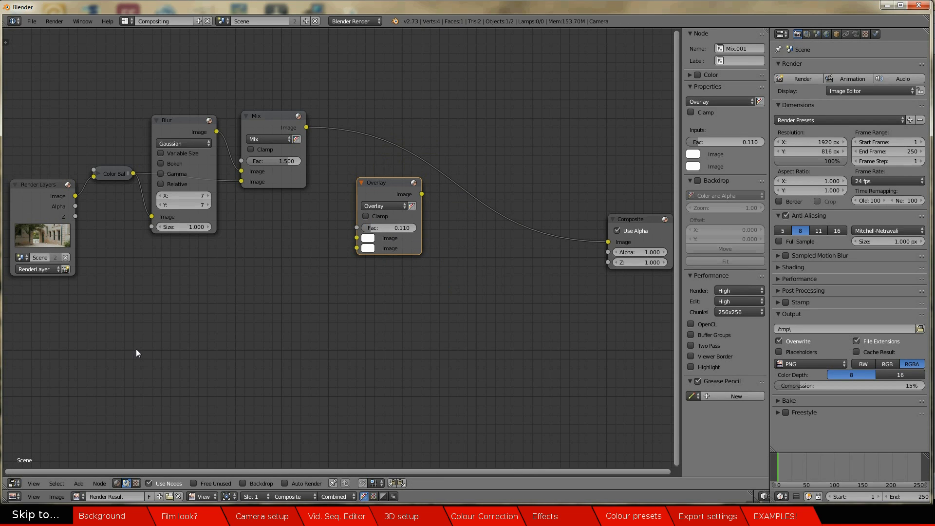
Add a Texture input node below the Render Layers node
key("shift+a")
mouse_move(143, 348)
mouse_move(124, 327)
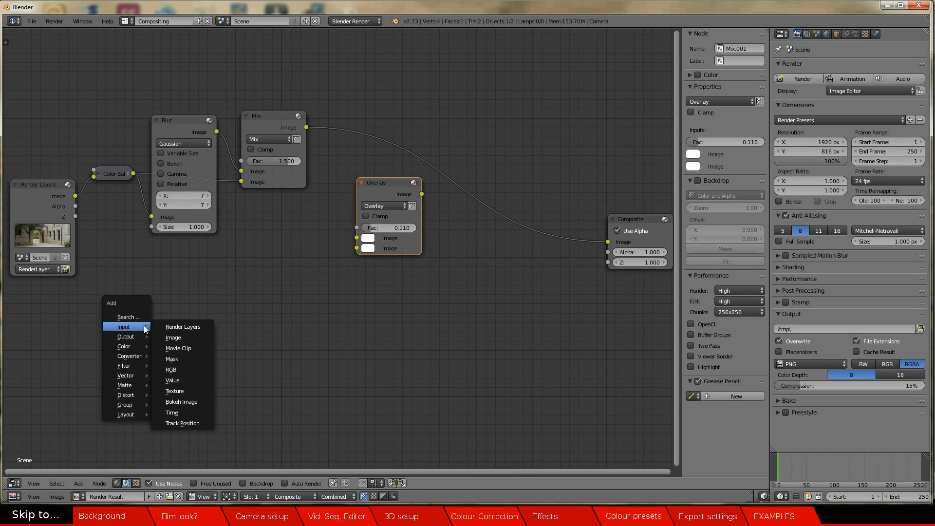
left_click(180, 399)
left_click(86, 299)
Add a Filter node set to Soften beside the Texture node
key("shift+a")
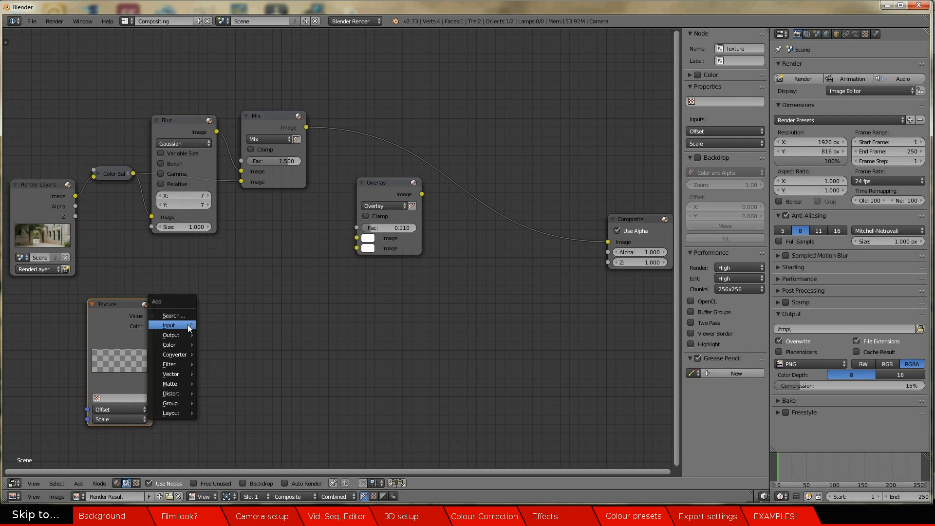
mouse_move(189, 328)
mouse_move(184, 365)
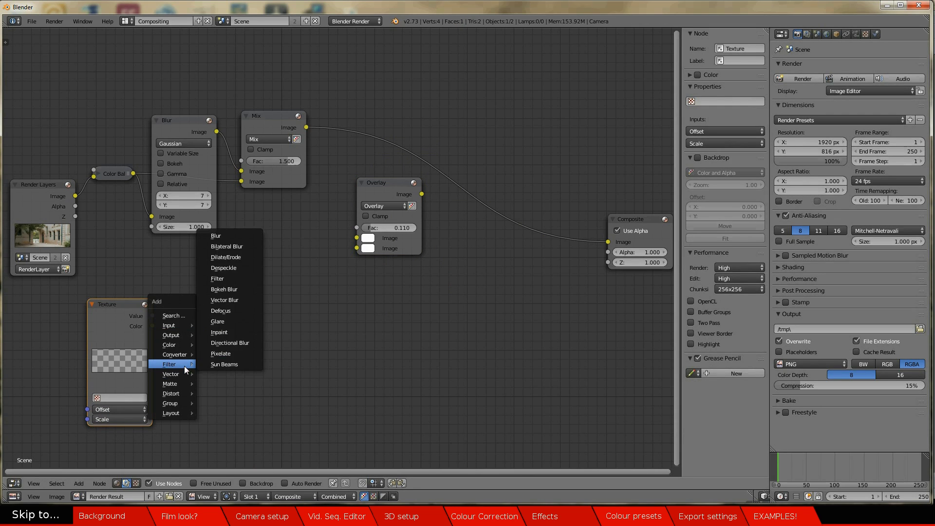
left_click(227, 280)
left_click(187, 313)
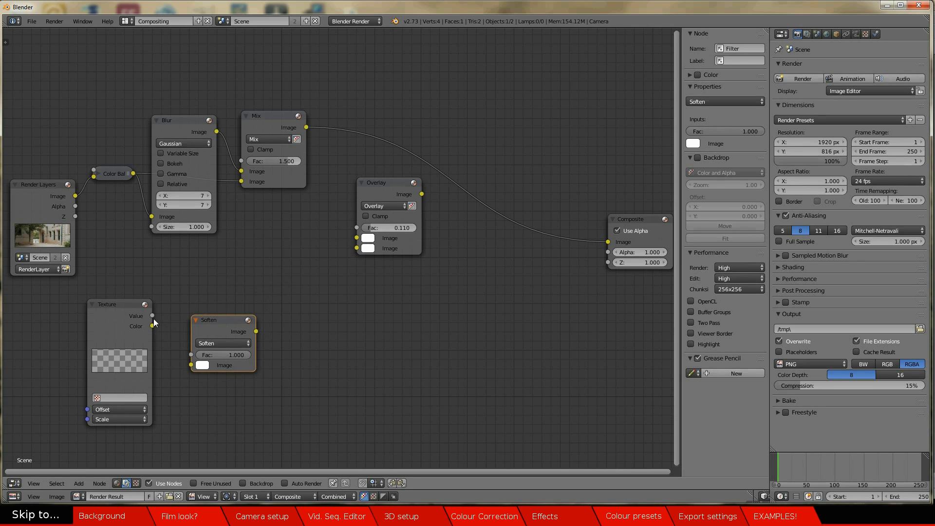
Link the Texture value through Soften to Overlay's second image input and Mix to its first, and disconnect the Composite image input
left_click_drag(152, 316, 192, 366)
left_click_drag(259, 331, 357, 248)
left_click_drag(306, 127, 356, 238)
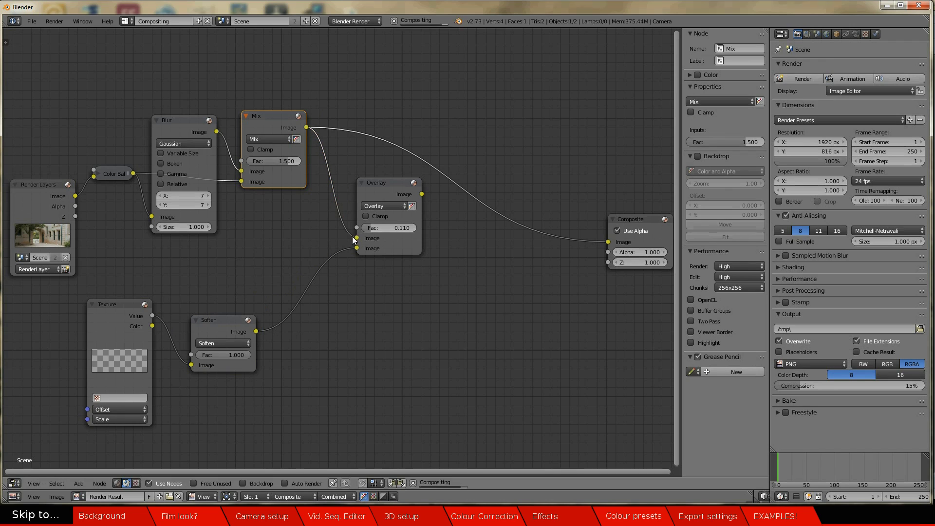
left_click_drag(609, 241, 566, 226)
Shrink the node editor to bring back the render and camera views, and select the Test plane in the camera view
left_click(118, 398)
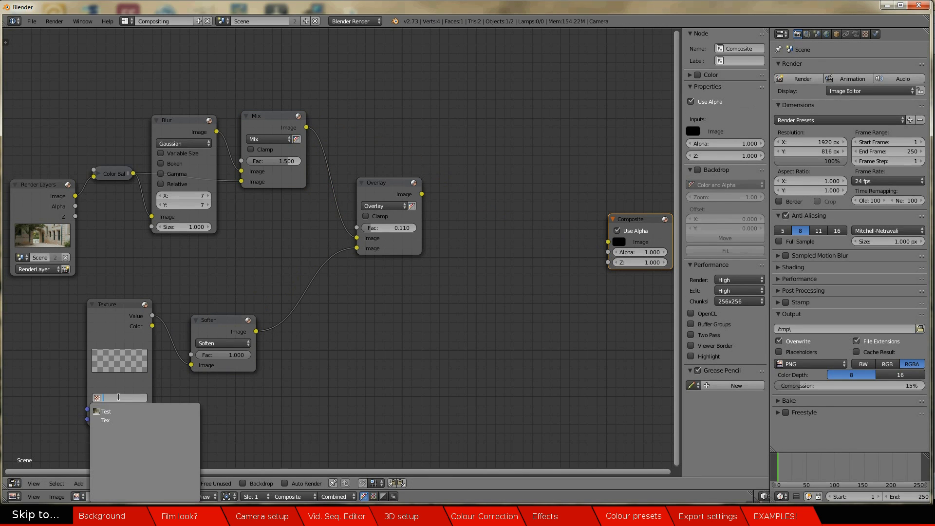
key("Escape")
key("F12")
left_click_drag(514, 490, 514, 308)
left_click_drag(755, 433, 356, 430)
right_click(565, 425)
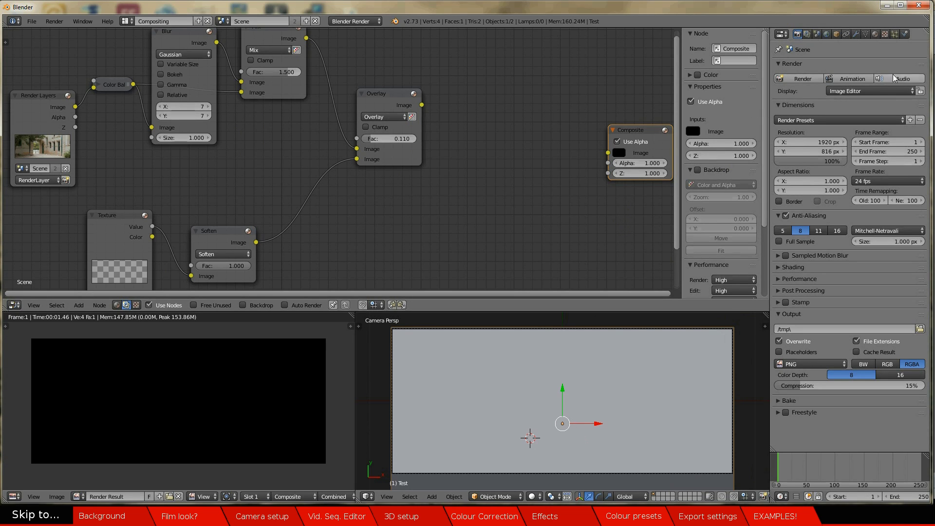
Create a new brush texture and set its type to Noise
left_click(885, 34)
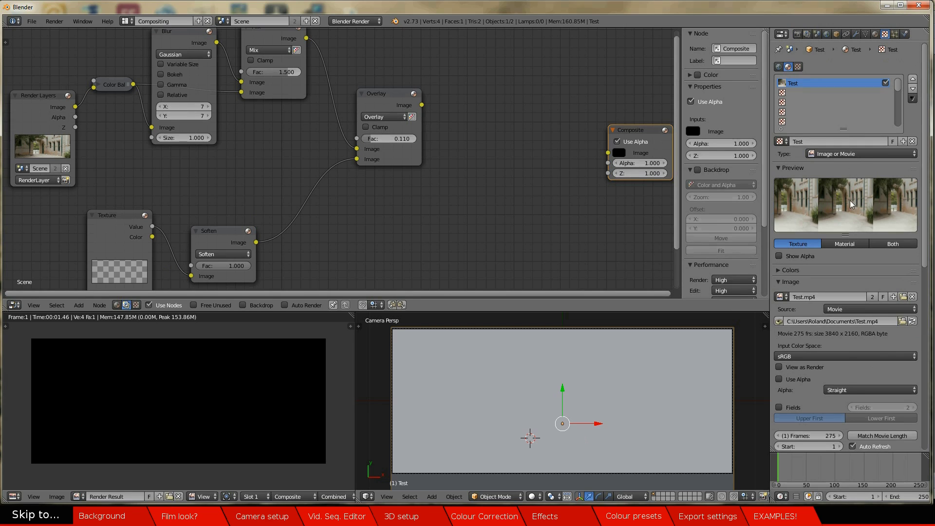
left_click(798, 67)
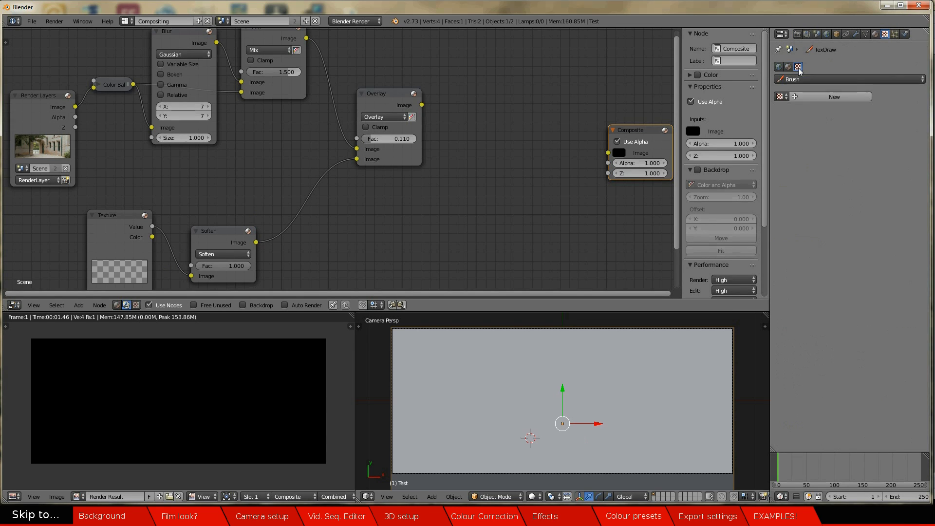
left_click(825, 97)
left_click(887, 110)
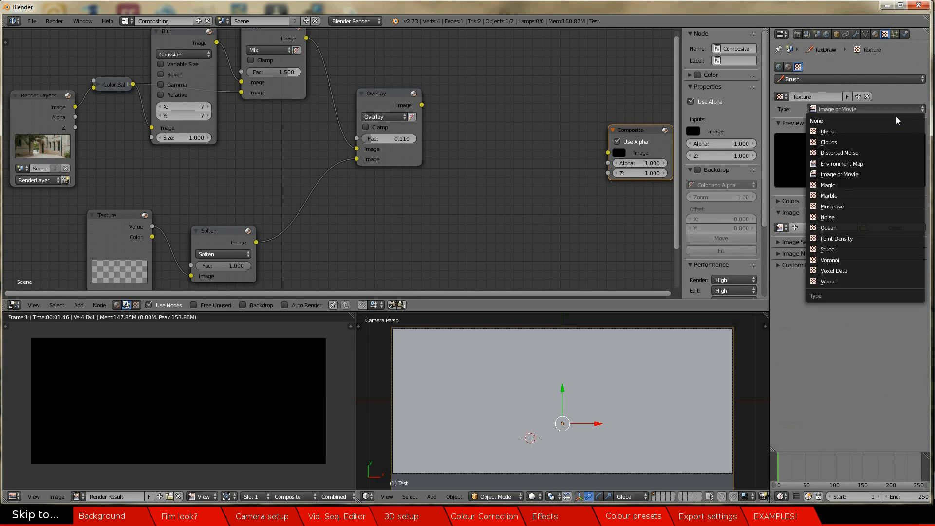
left_click(841, 218)
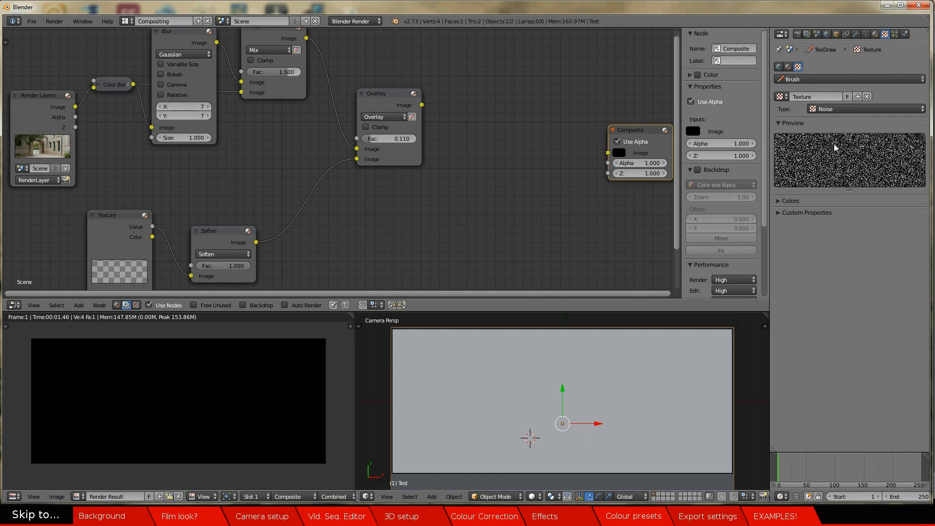
Widen and enlarge the node editor, and assign the noise texture named Texture to the Texture node
left_click_drag(770, 165, 803, 166)
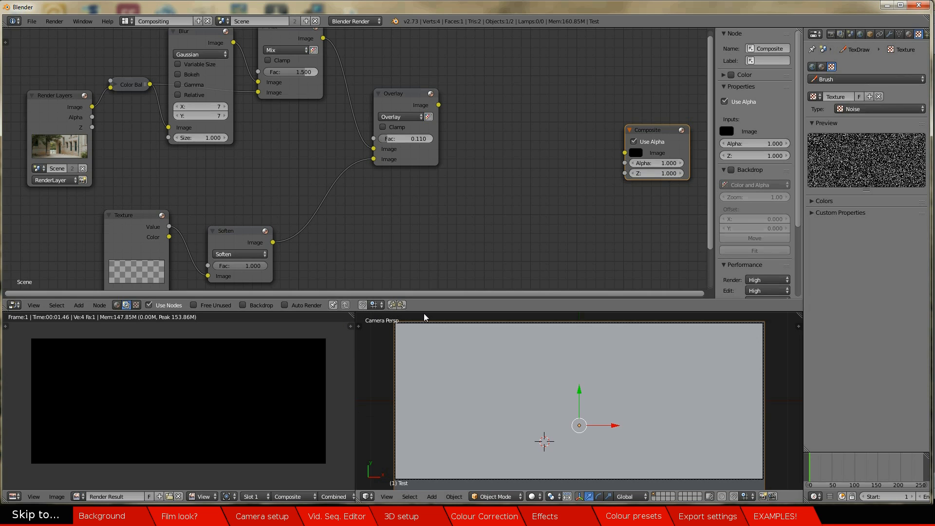
key("ctrl+Up")
left_click(129, 397)
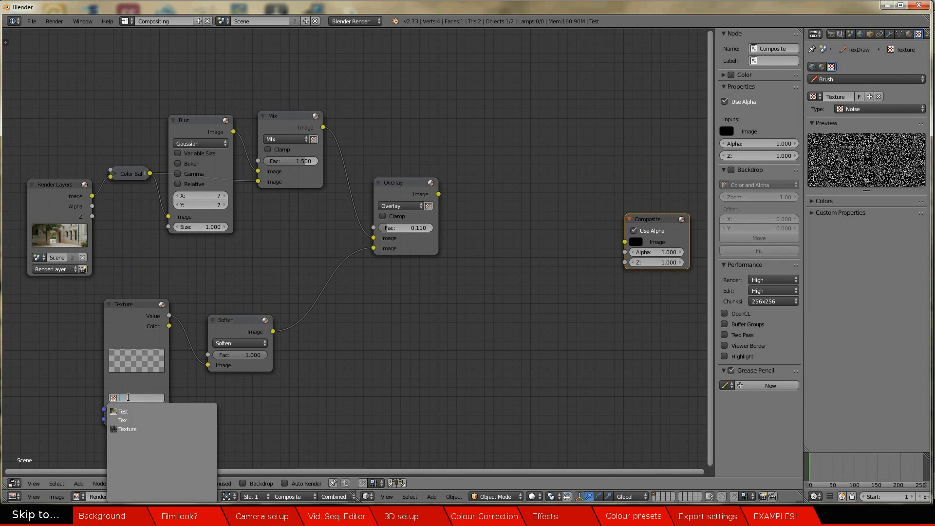
left_click(149, 428)
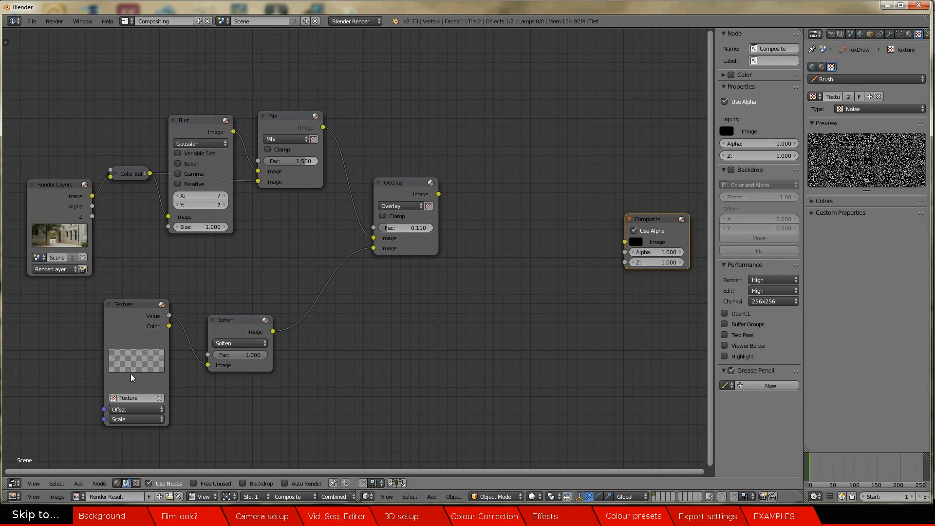
Move the Composite node aside and add a Math node below Overlay, set to Greater Than with a second value of 0.6
left_click_drag(641, 242, 704, 201)
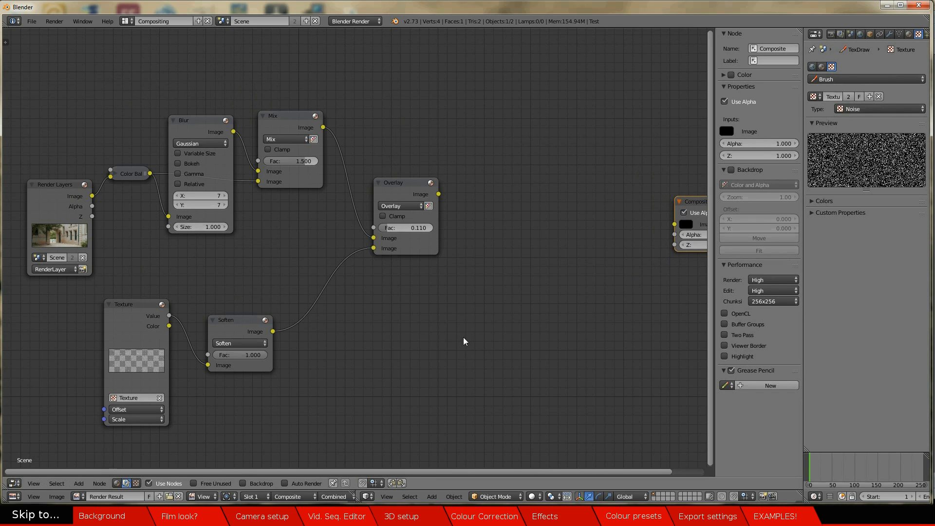
key("shift+a")
mouse_move(460, 339)
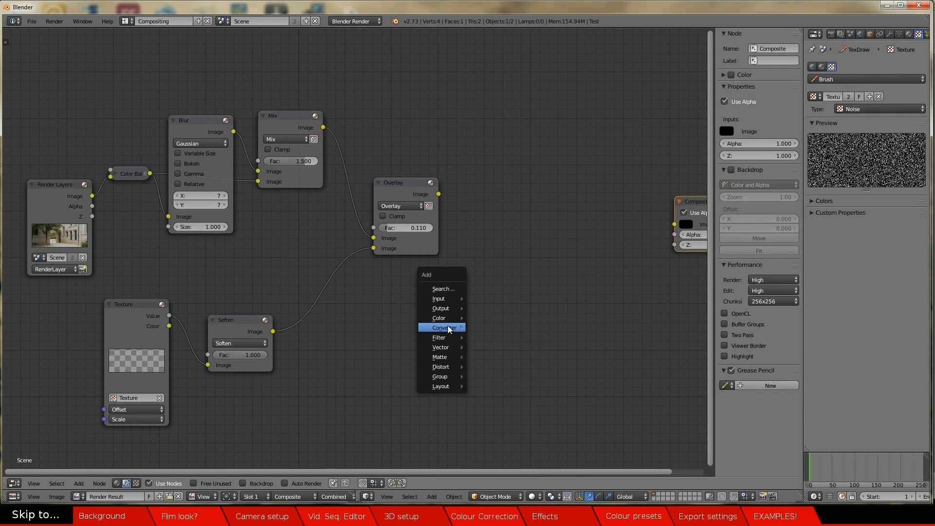
left_click(495, 324)
left_click(440, 322)
left_click(495, 350)
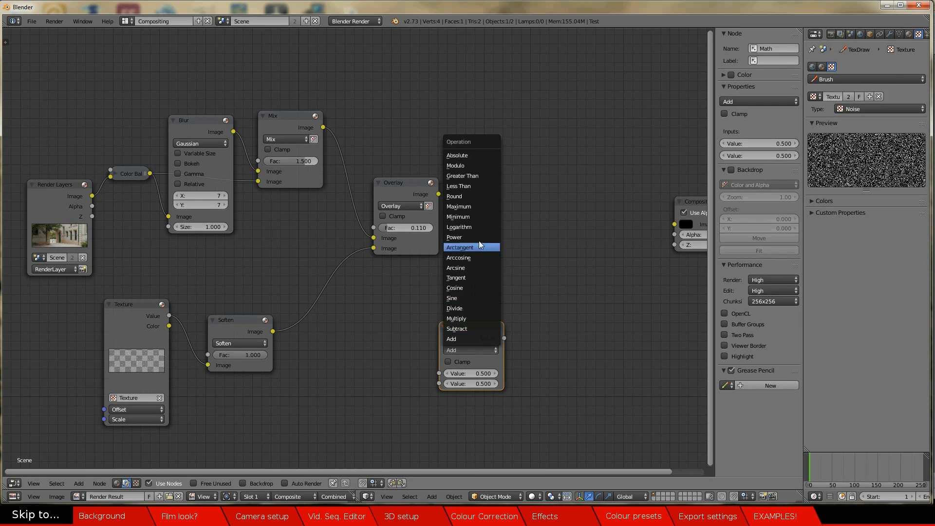
left_click(462, 176)
left_click_drag(474, 384, 474, 385)
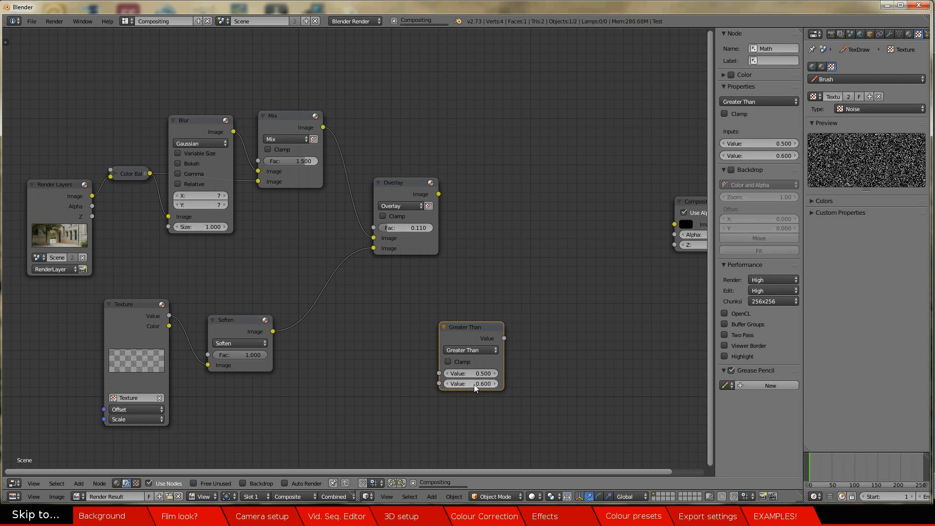
Add a Lens Distortion node beside Greater Than and connect the Greater Than value to its Distort input
key("shift+a")
mouse_move(540, 409)
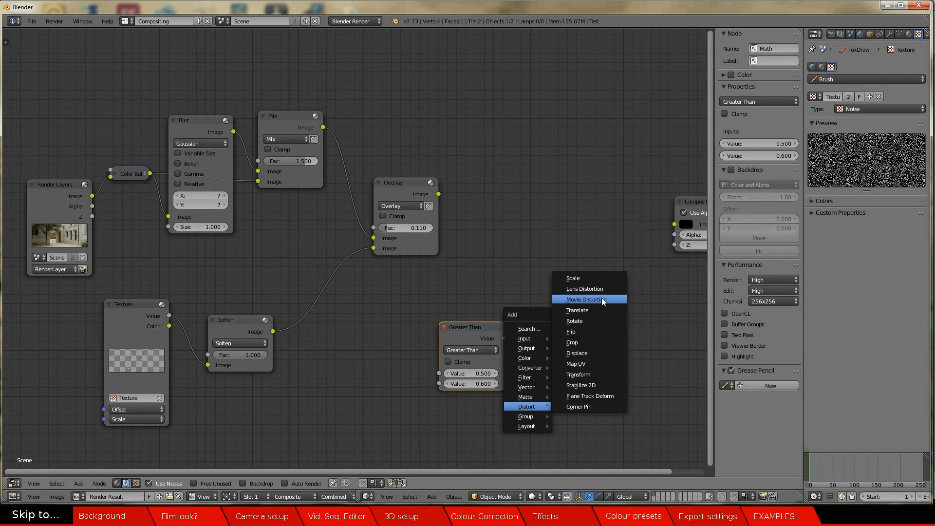
left_click(585, 289)
left_click(525, 307)
left_click_drag(504, 338, 526, 366)
Add a Blur node after Lens Distortion and set its filter type to Fast Gaussian
key("shift+a")
mouse_move(620, 311)
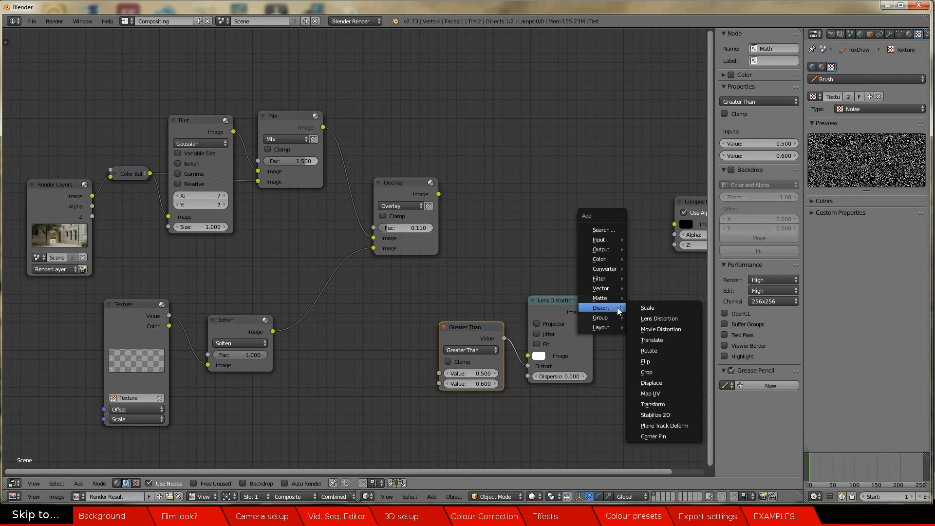
mouse_move(603, 263)
left_click(632, 276)
left_click(609, 270)
left_click(666, 298)
left_click(642, 322)
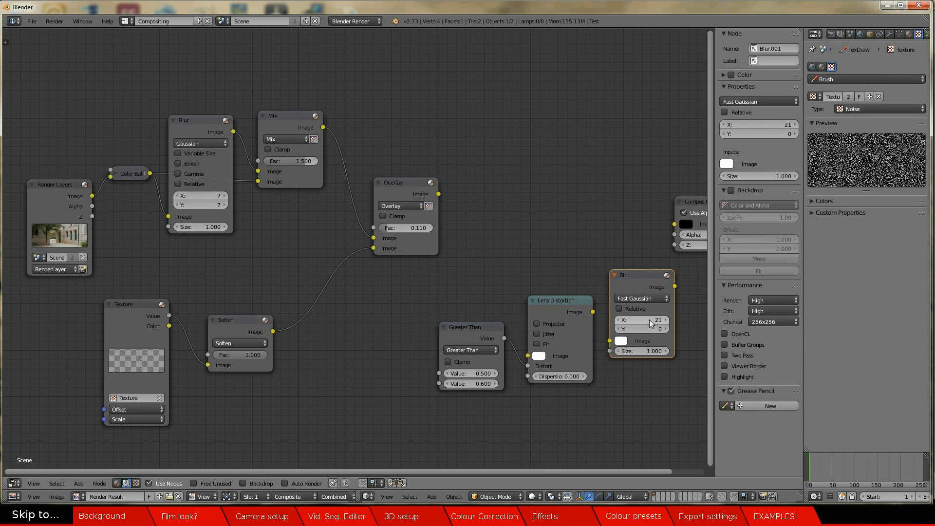
Make the new blur relative with X and Y at 20.56%, and feed it the Lens Distortion image
left_click(625, 309)
left_click_drag(644, 342, 647, 342)
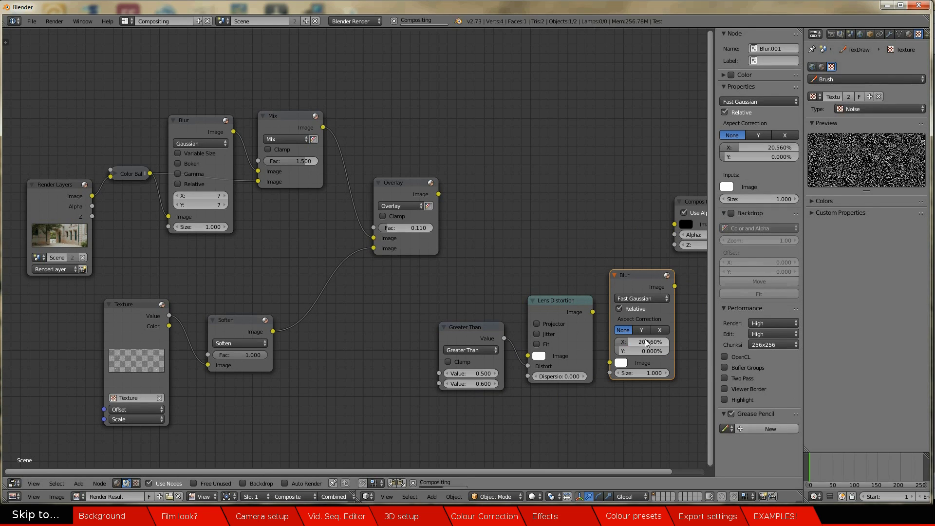
left_click(646, 351)
type("20.56")
key("Return")
left_click_drag(593, 311, 610, 363)
Arrange the Greater Than, Lens Distortion and Blur nodes more compactly, and add an RGB to BW node fed by the Fast Gaussian Blur
left_click_drag(471, 326, 451, 330)
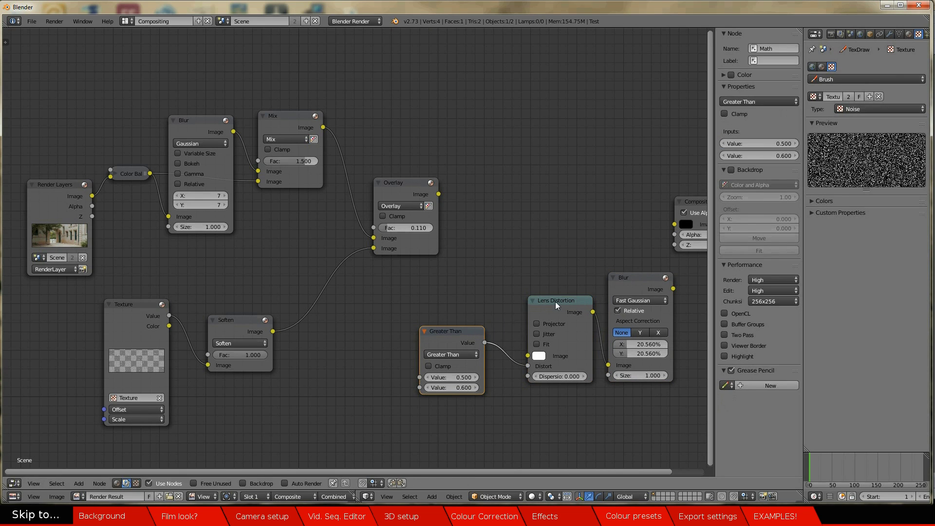
left_click_drag(556, 302, 528, 307)
left_click_drag(620, 275, 600, 282)
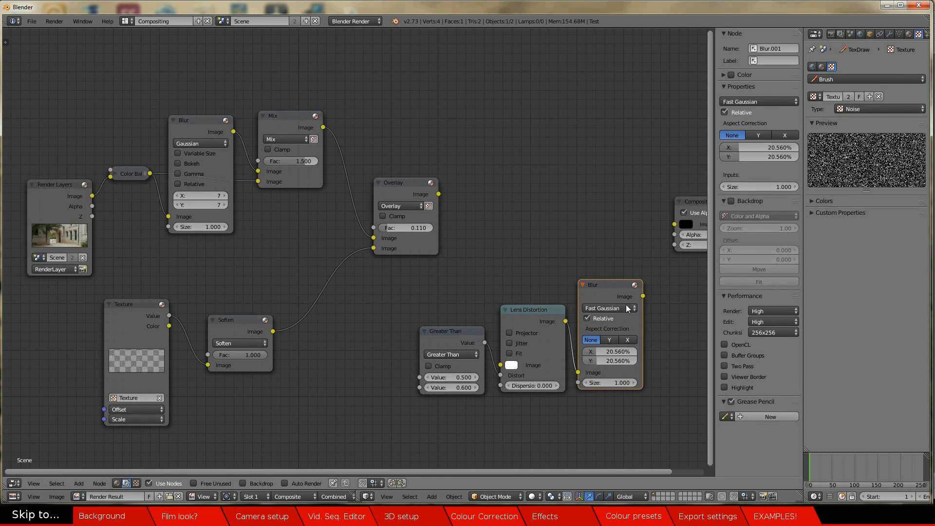
key("shift+a")
mouse_move(663, 334)
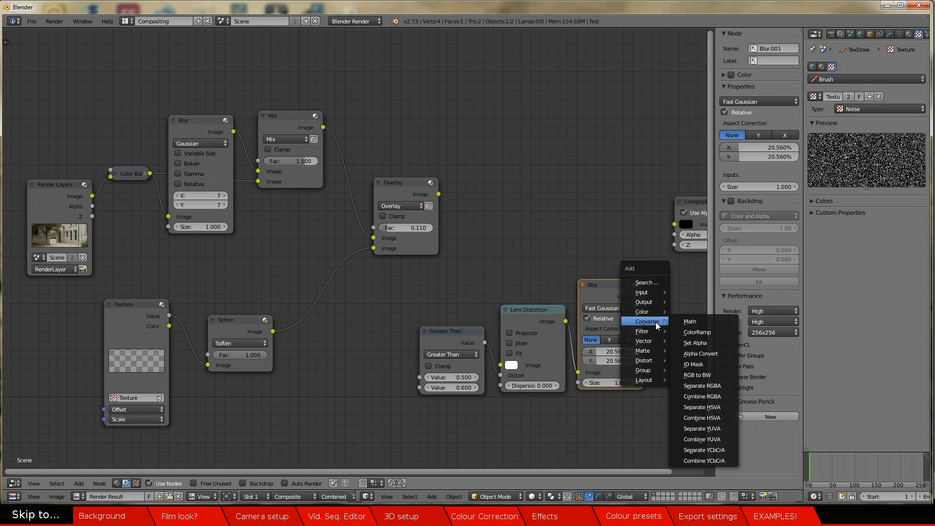
left_click(691, 373)
left_click(681, 302)
middle_click_drag(700, 342, 607, 329)
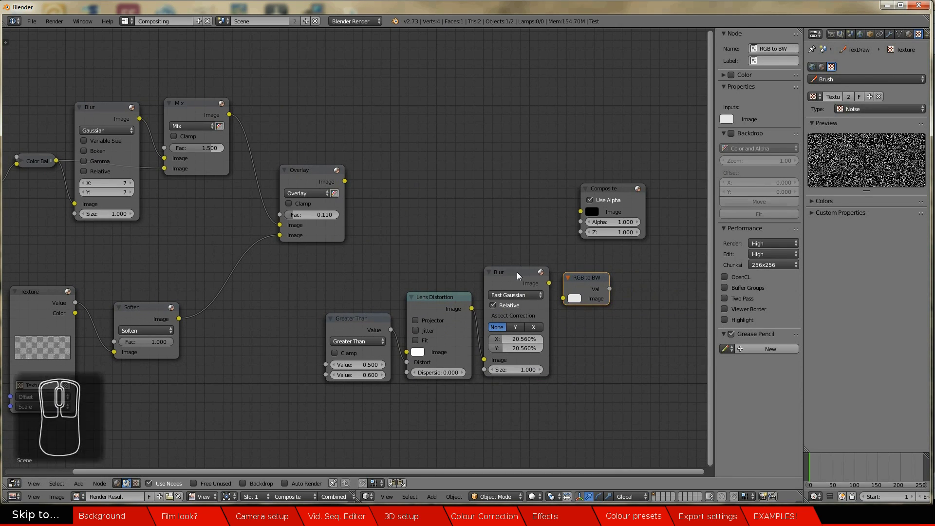
left_click_drag(549, 282, 563, 298)
Move the Composite node aside and add a Mix node in front of it
left_click(620, 188)
left_click_drag(620, 186, 694, 176)
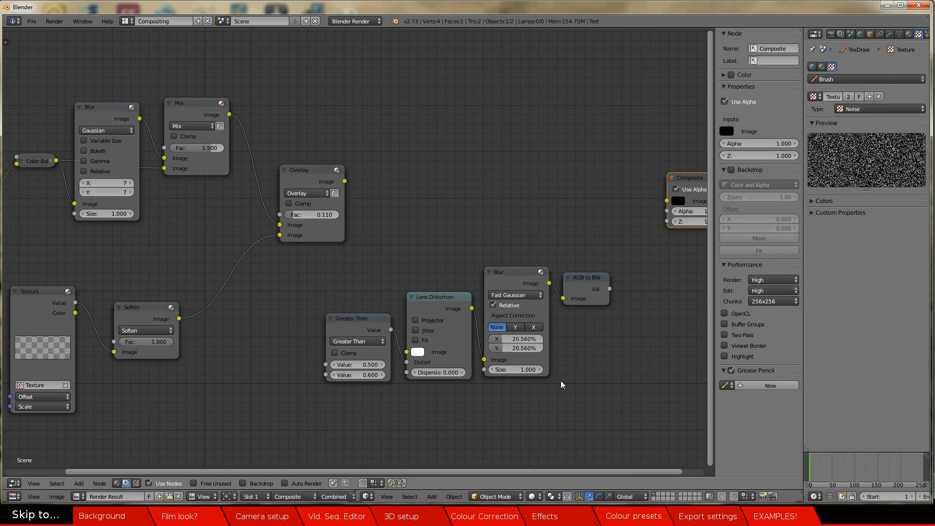
key("shift+a")
mouse_move(456, 185)
left_click(514, 184)
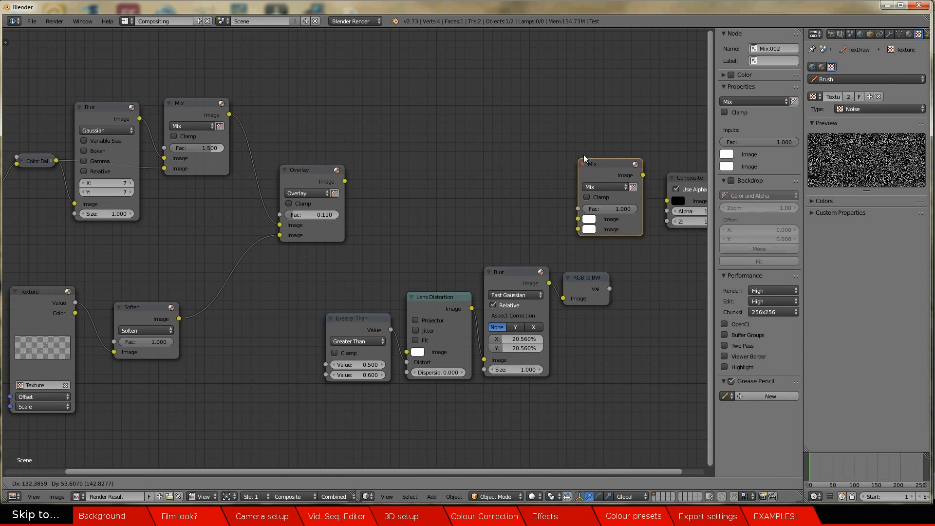
left_click(583, 145)
Connect Overlay to the new Mix node's first image input, RGB to BW to its second, and its output to Composite
middle_click_drag(667, 287, 445, 261)
left_click_drag(487, 164, 621, 170)
left_click_drag(401, 135, 489, 164)
left_click_drag(394, 273, 456, 229)
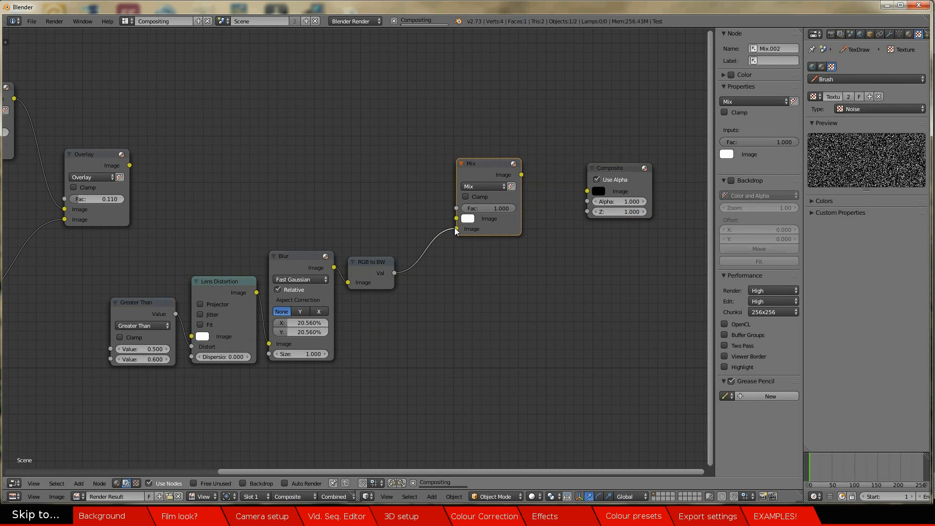
left_click_drag(130, 165, 456, 218)
left_click_drag(521, 175, 587, 191)
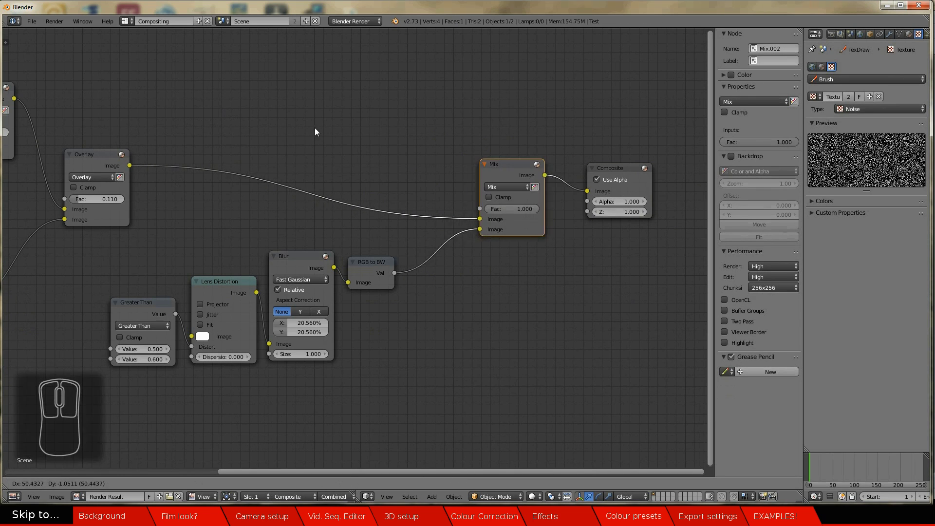
Set the blend mode of the Mix node before Composite to Multiply
middle_click_drag(254, 111, 536, 104)
scroll(465, 170, "down", 5)
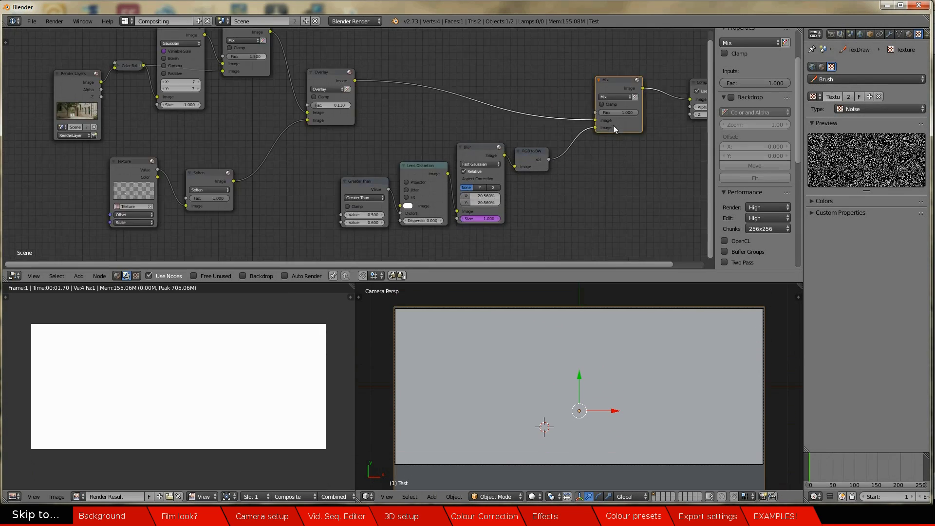
scroll(613, 128, "up", 2)
left_click(484, 115)
left_click(498, 144)
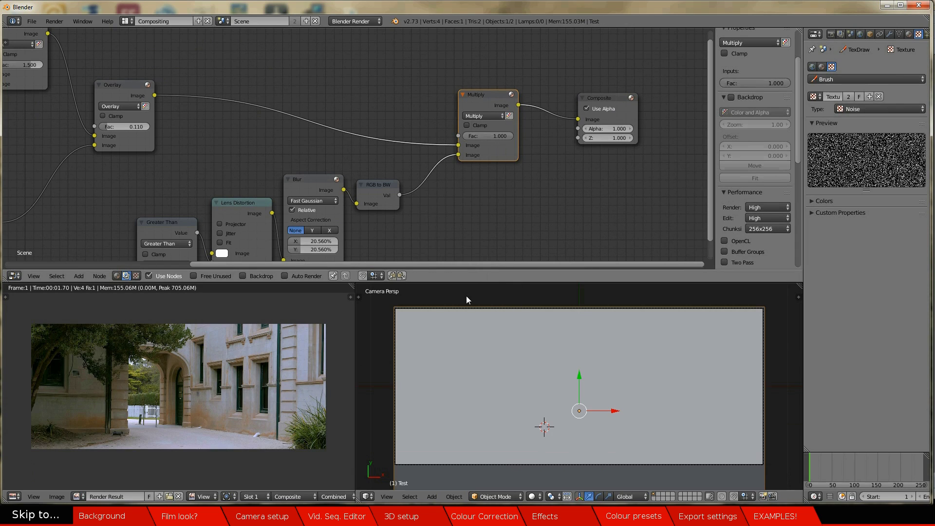
Widen the render view over the camera view, and set the sharpening Mix node's factor to 1.164
left_click_drag(357, 382, 814, 380)
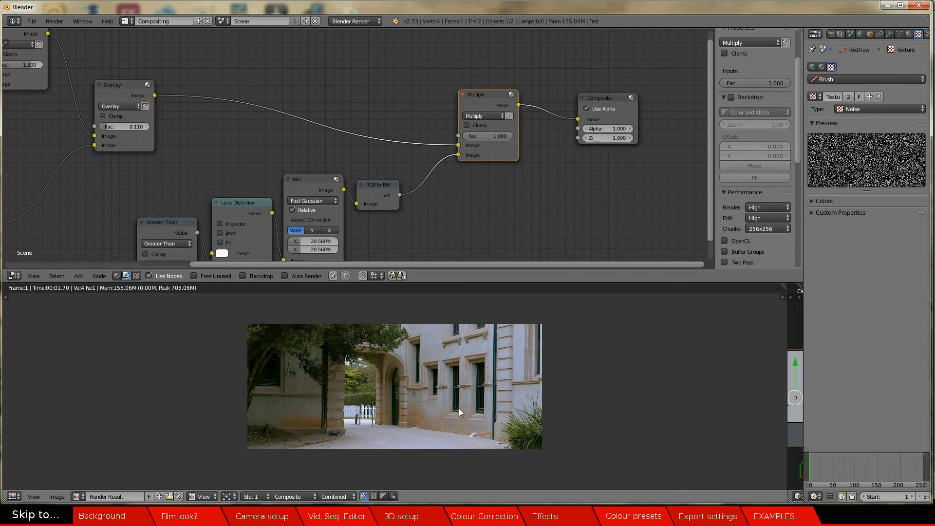
scroll(446, 398, "up", 1)
middle_click_drag(203, 140, 592, 162)
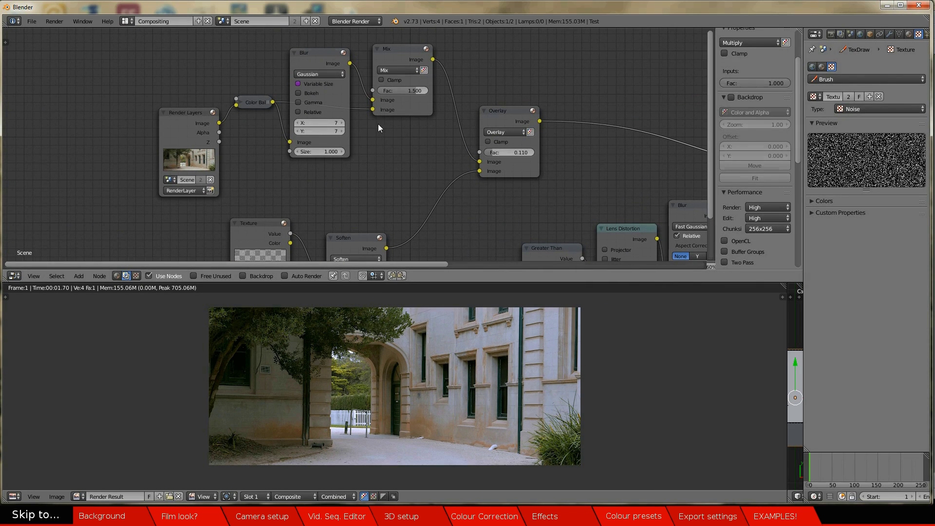
scroll(352, 361, "up", 4)
mouse_move(415, 93)
left_mouse_down()
mouse_move(427, 90)
mouse_move(411, 91)
left_mouse_up()
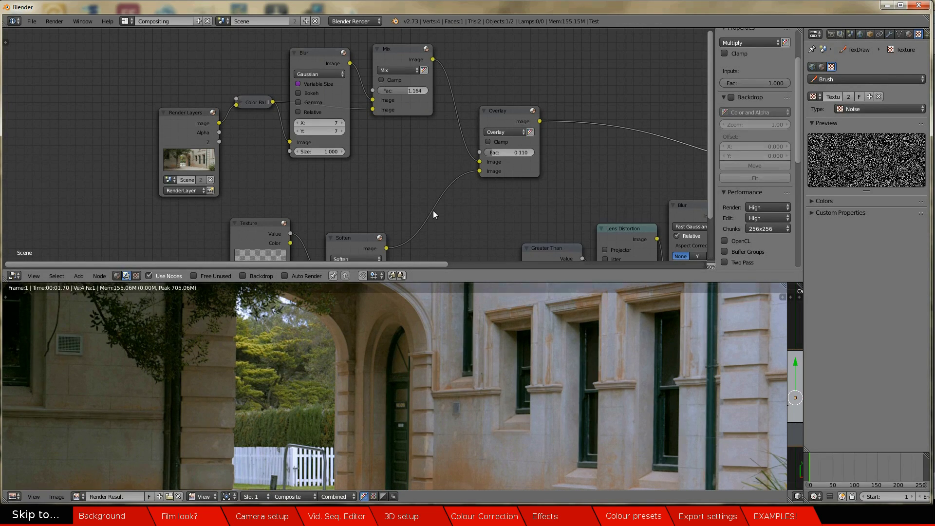
Mute the sharpening Blur and Mix nodes, and try a different factor on the Overlay node
left_click(321, 57)
left_click(398, 48, "shift")
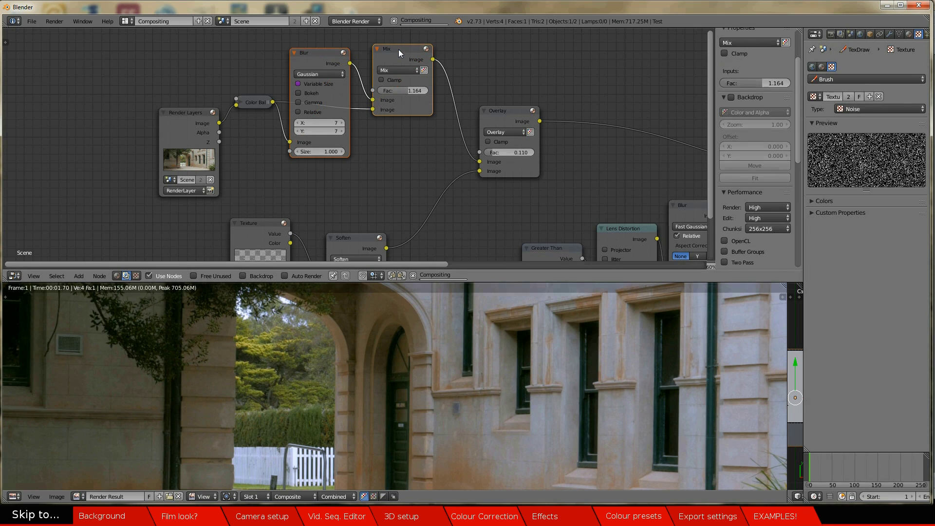
scroll(419, 393, "down", 3)
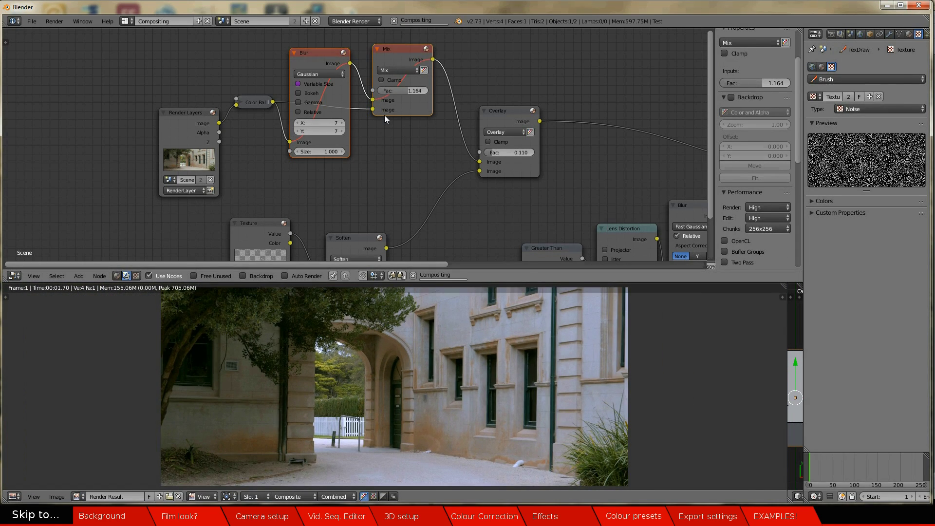
middle_click_drag(456, 226, 422, 125)
mouse_move(440, 76)
left_mouse_down()
mouse_move(468, 76)
mouse_move(448, 77)
left_mouse_up()
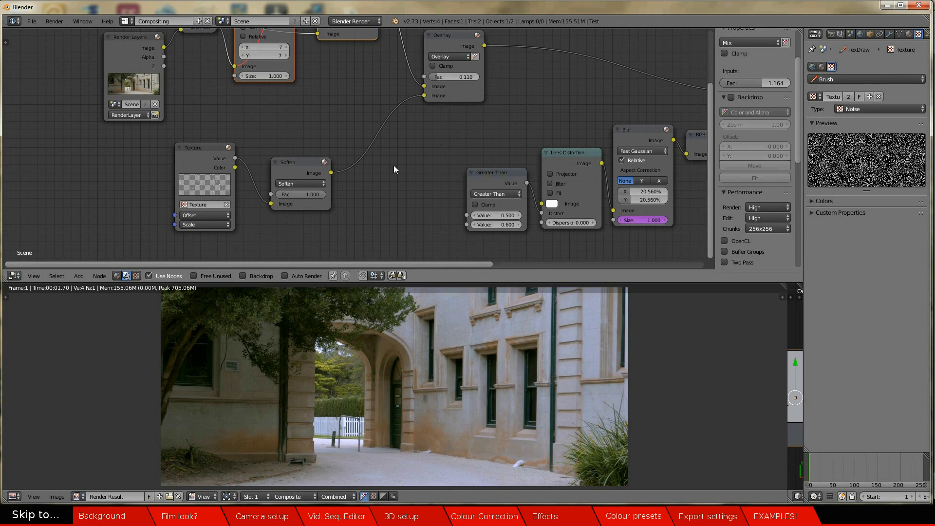
Connect the Overlay node's image output to the first value input of Greater Than
middle_click_drag(583, 83, 305, 91)
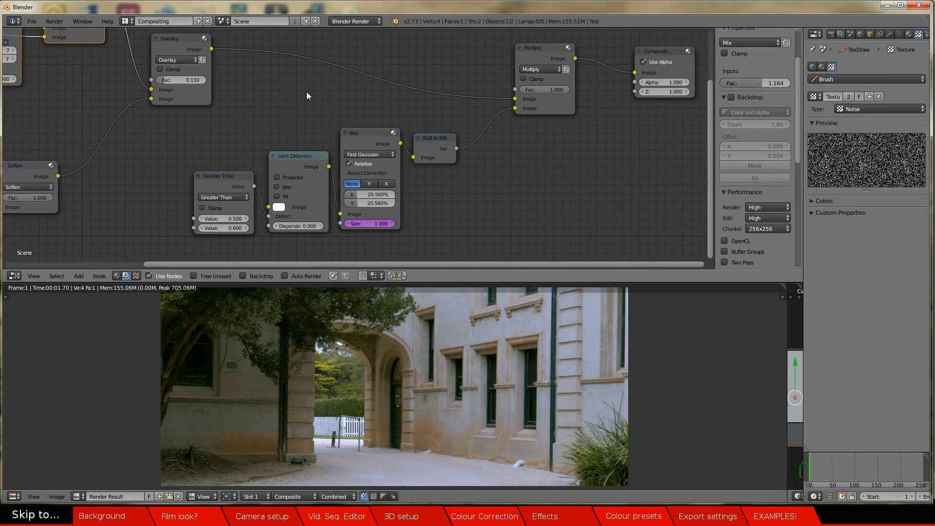
left_click(430, 137)
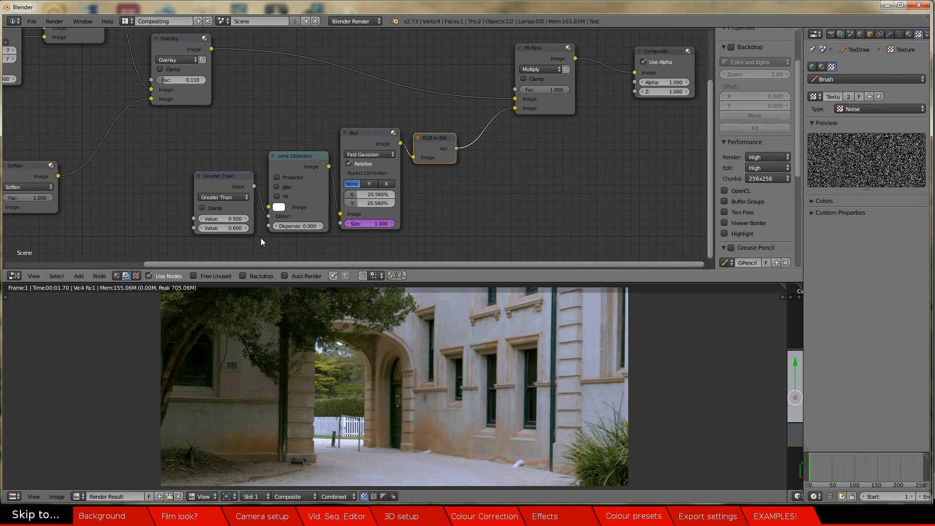
left_click_drag(212, 49, 189, 217)
Space out the Greater Than, Lens Distortion, Blur, RGB to BW and Overlay nodes so their links are clear
left_click_drag(229, 175, 236, 165)
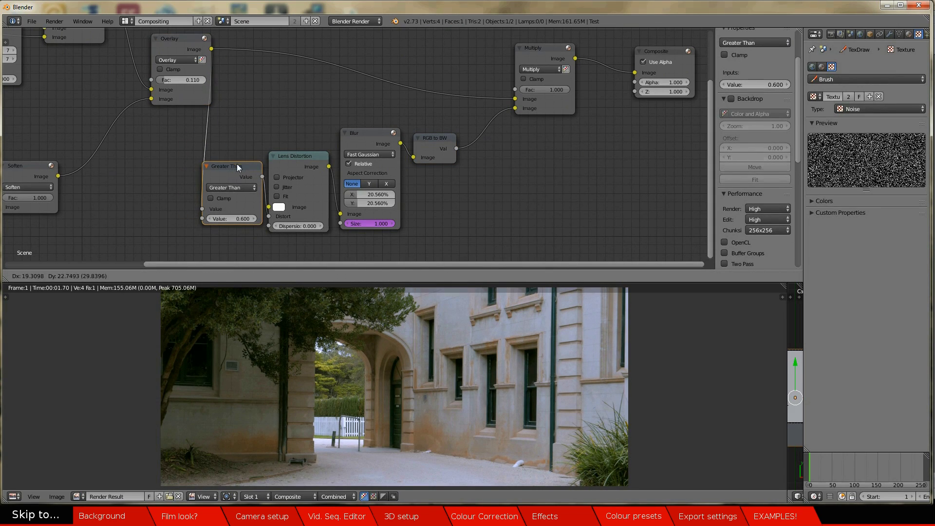
left_click_drag(434, 137, 460, 126)
left_click_drag(380, 133, 405, 120)
left_click_drag(324, 154, 336, 143)
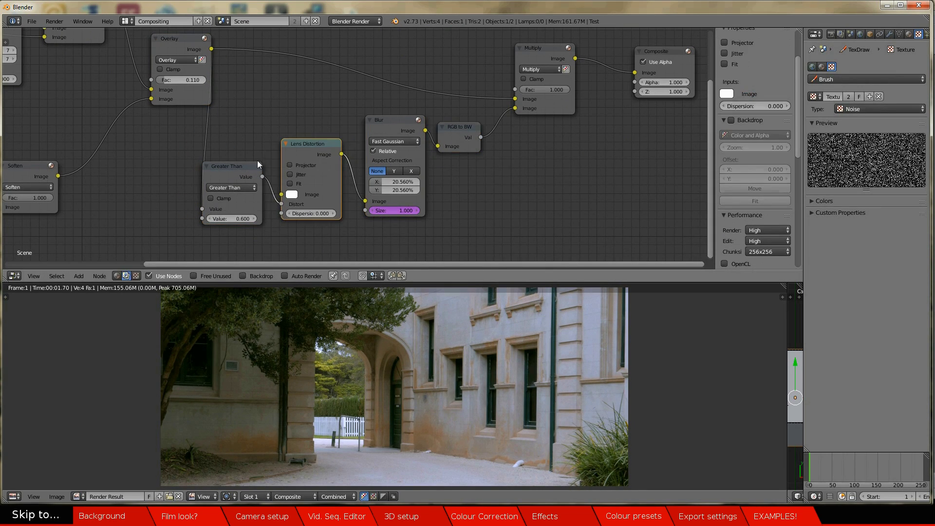
left_click_drag(233, 168, 243, 162)
left_click_drag(185, 38, 161, 52)
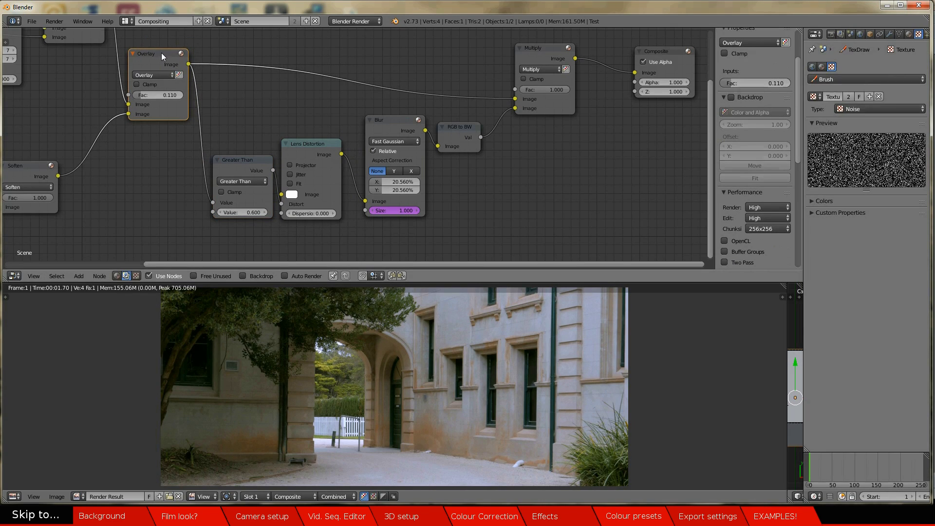
Set the Greater Than threshold to 0.9, and mute the Greater Than, Lens Distortion, Fast Gaussian Blur and RGB to BW nodes
mouse_move(237, 213)
left_mouse_down()
mouse_move(252, 213)
mouse_move(236, 212)
left_mouse_up()
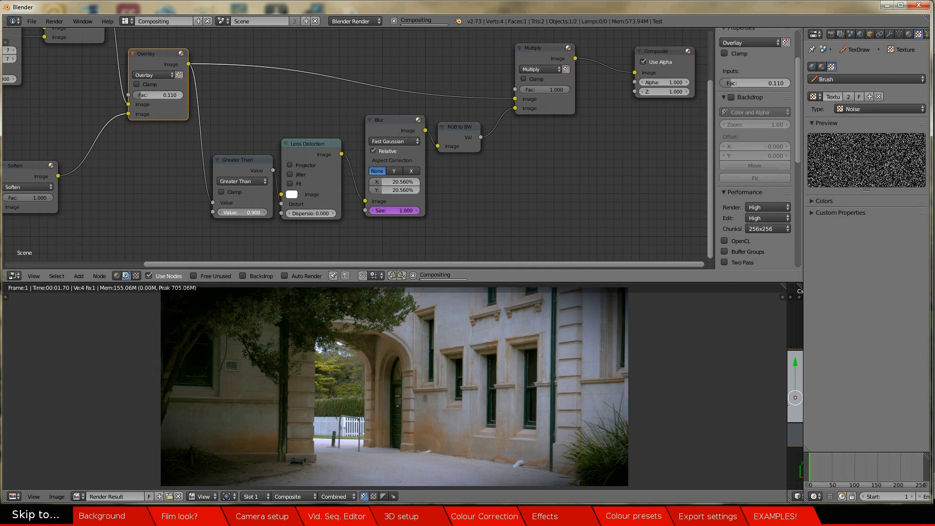
left_click(256, 203)
left_click(314, 141, "shift")
left_click(400, 131, "shift")
key("m")
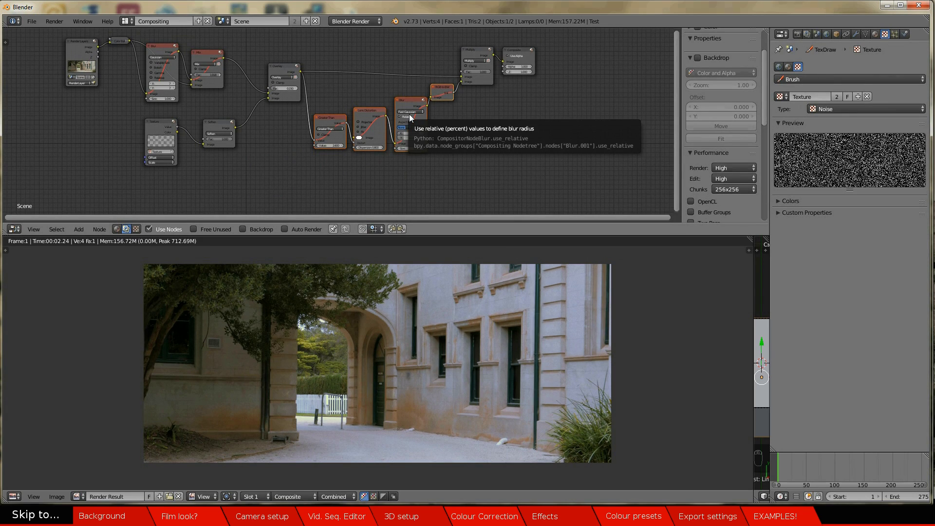
Shrink the node editor to a thin strip and enlarge the rendered image
left_click_drag(386, 235, 386, 82)
scroll(388, 286, "up", 1)
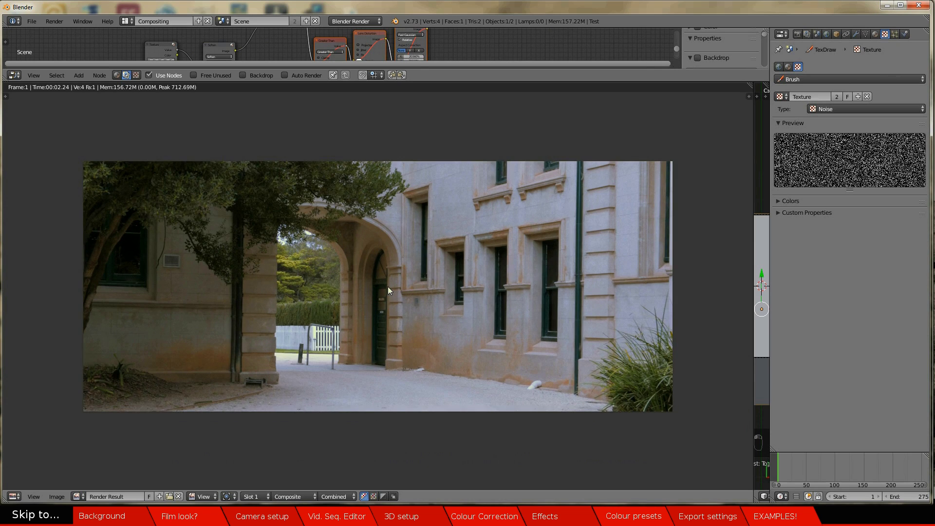
scroll(387, 286, "up", 1)
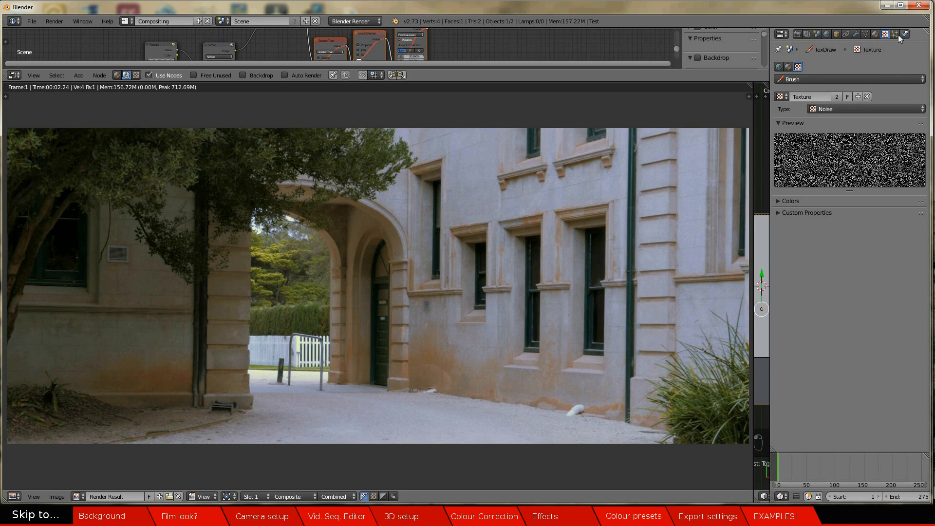
Set the scene's colour management view transform to Film
left_click(817, 34)
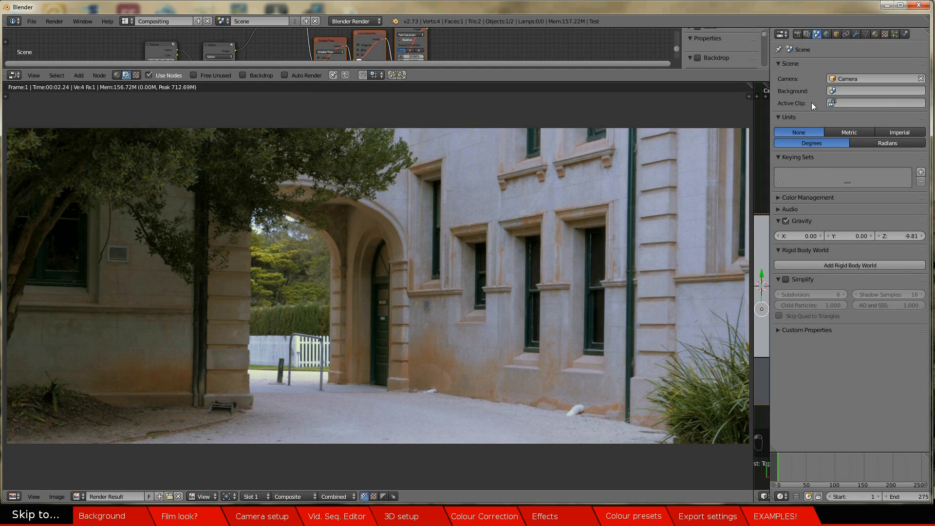
left_click(779, 197)
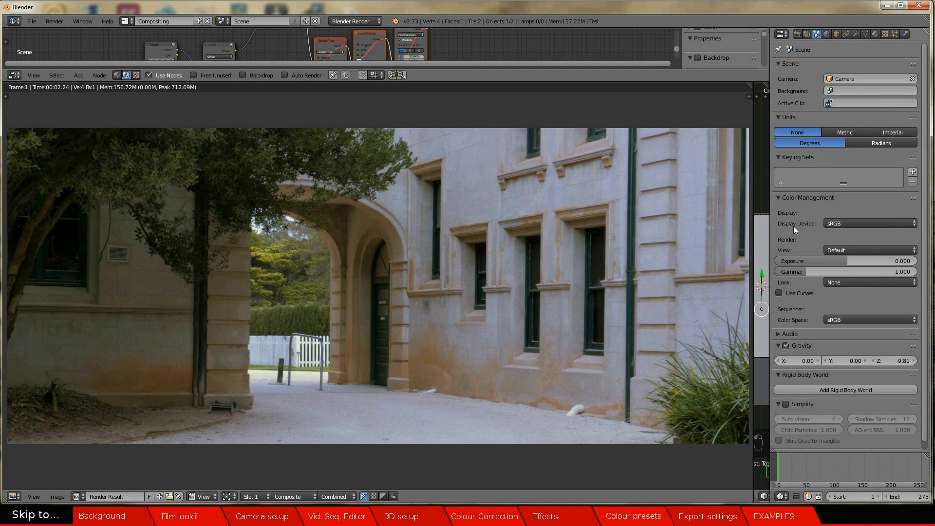
left_click(864, 250)
left_click(849, 214)
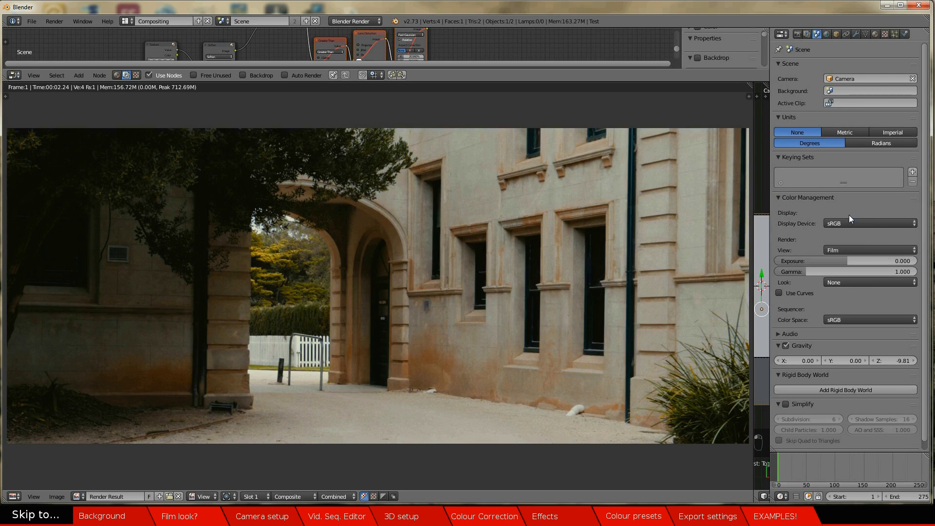
Enable colour management curves, raise the black point slightly, pull the white point inward, and add highlight and shadow points to brighten the image
left_click(779, 293)
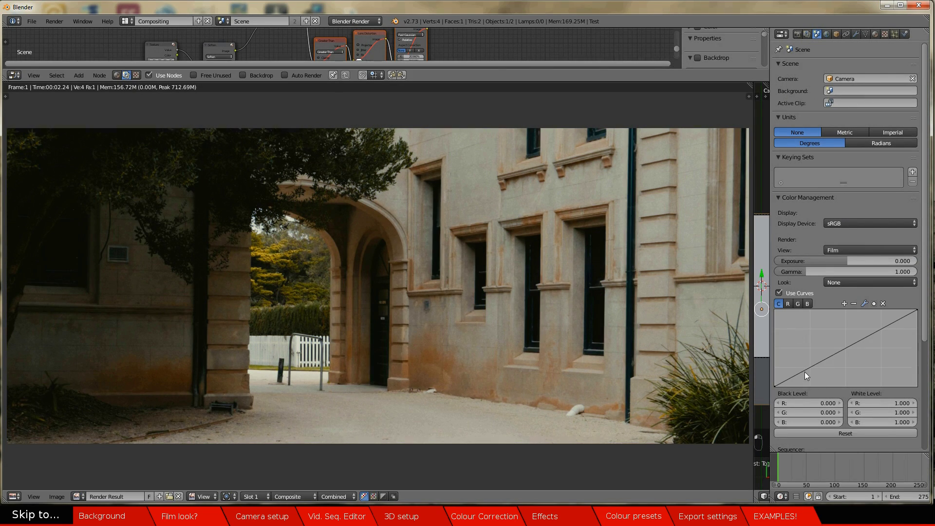
left_click_drag(776, 386, 773, 385)
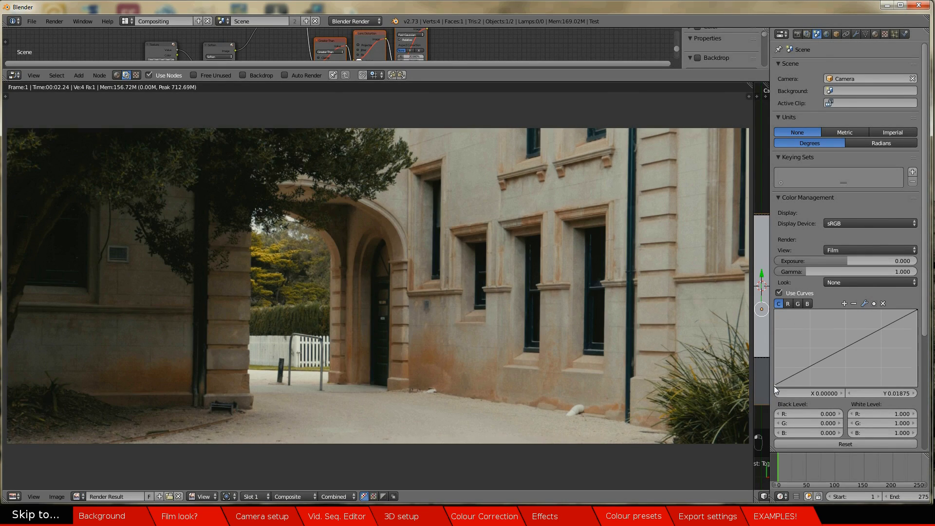
left_click_drag(916, 312, 905, 311)
left_click(876, 323)
left_click_drag(796, 370, 797, 371)
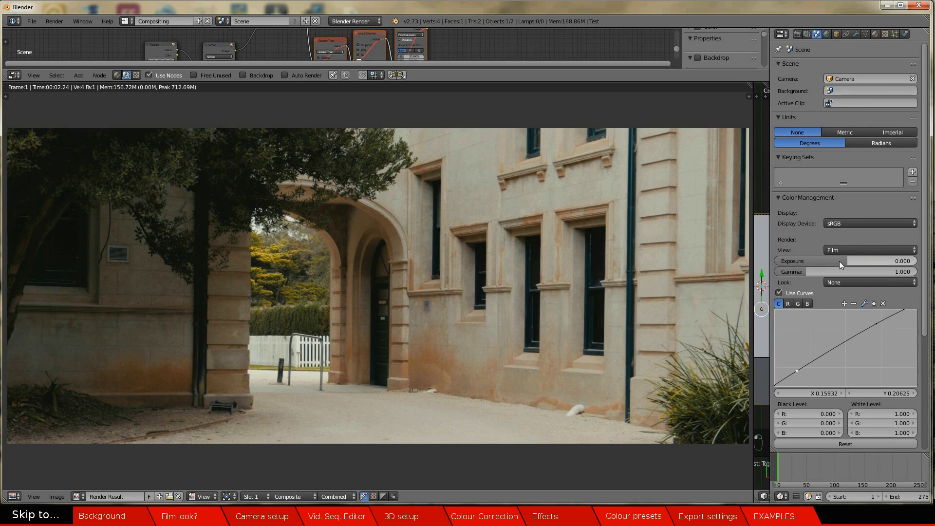
Try the Kodak Portra 100T, Eastman Double X Neg 4min and Agfa Agfacolor Vista 100 looks on the render
left_click(913, 282)
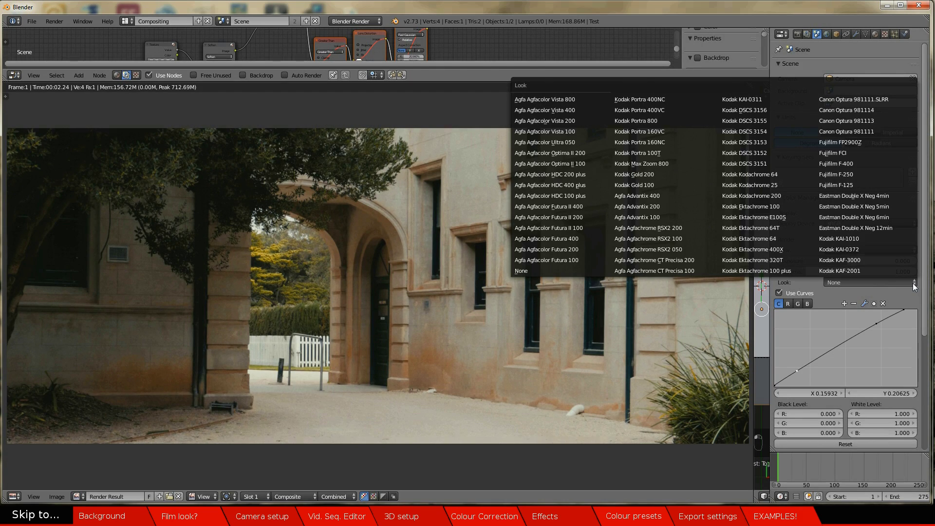
left_click(650, 154)
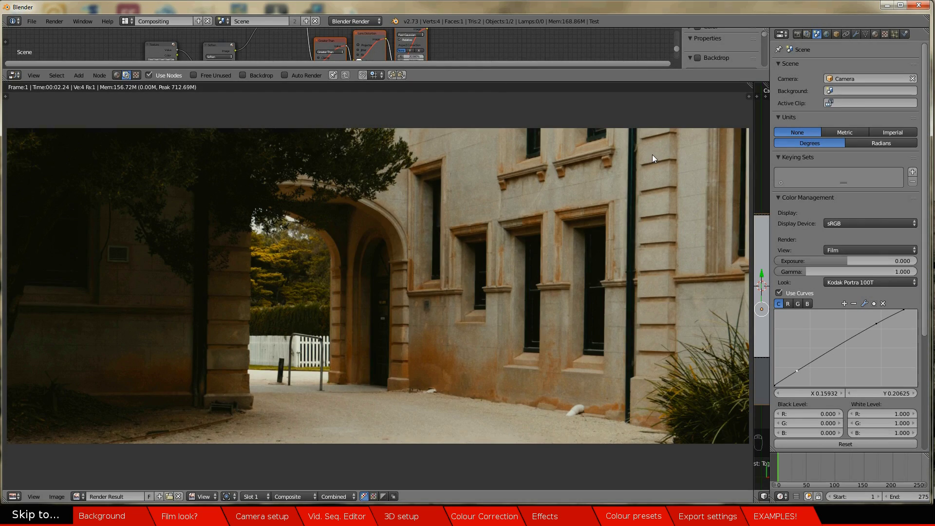
left_click(913, 283)
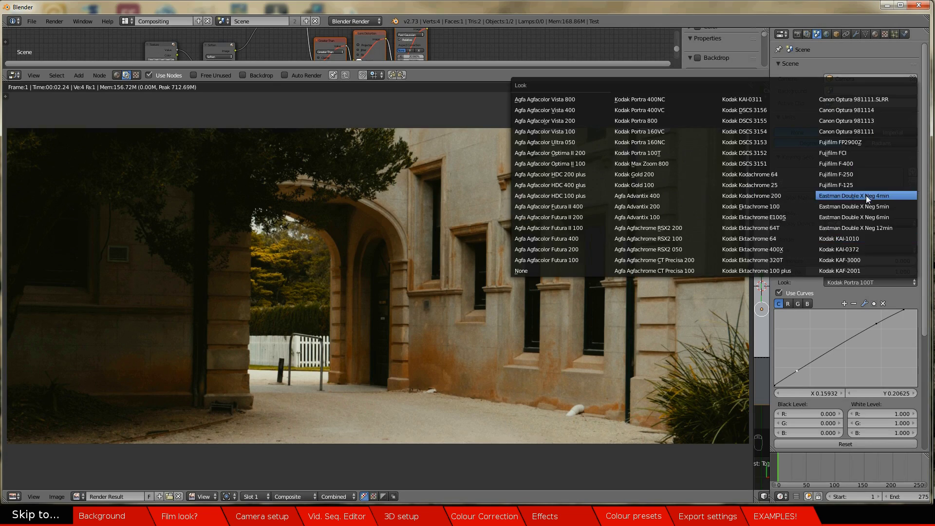
left_click(866, 195)
left_click(914, 283)
left_click(580, 144)
Try the Agfa Agfacolor Optima II 200, Kodak Gold 100 and Agfa Advantix 400 looks on the render
left_click(905, 281)
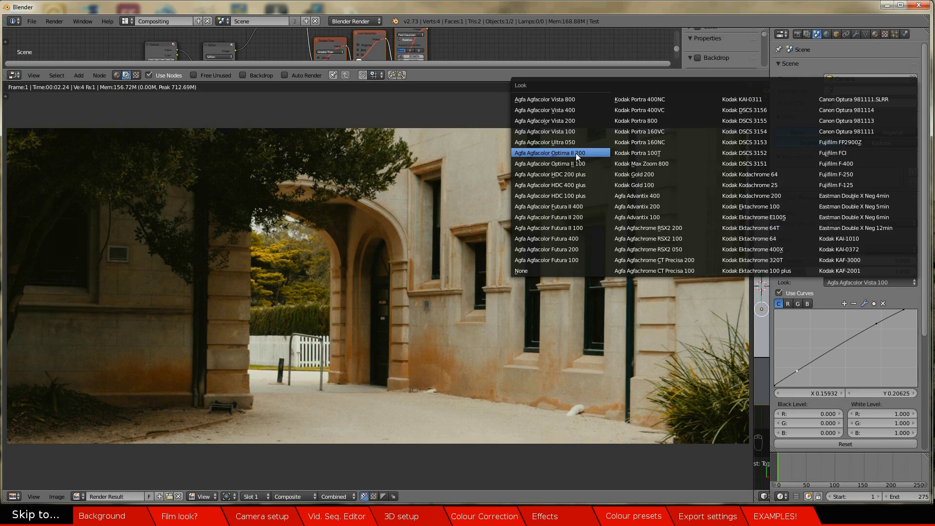
left_click(576, 153)
left_click(914, 283)
left_click(633, 184)
left_click(910, 282)
left_click(658, 196)
Try the Fujifilm FCI look, and switch the colour management look to Agfa Agfacolor HDC 400 plus
left_click(913, 283)
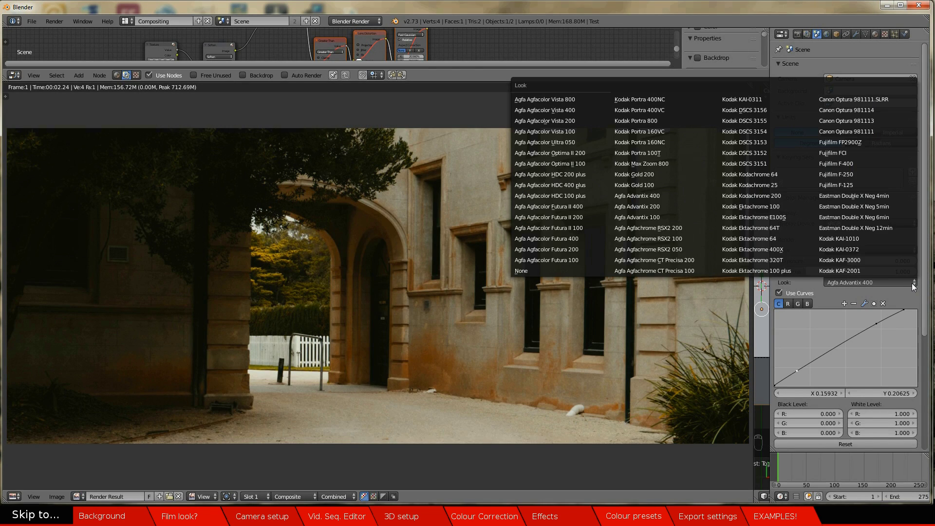
left_click(829, 157)
left_click(914, 283)
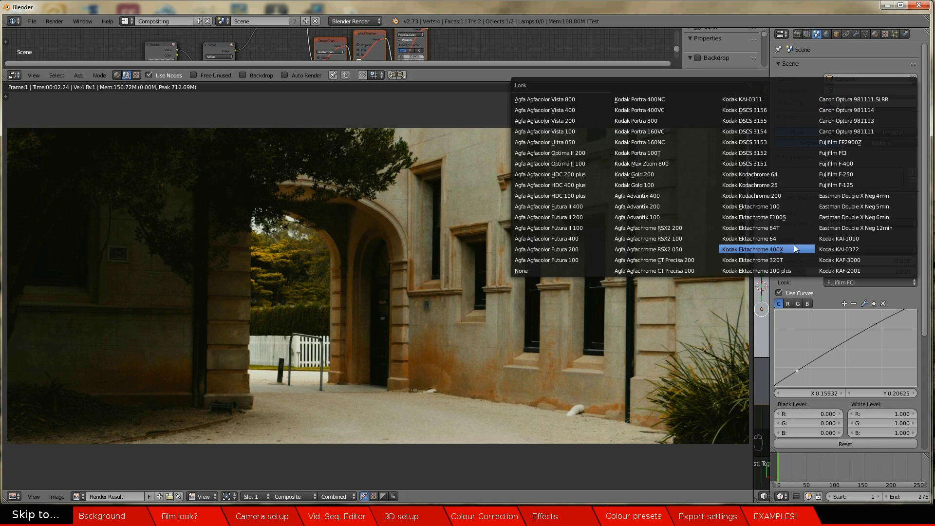
left_click(575, 185)
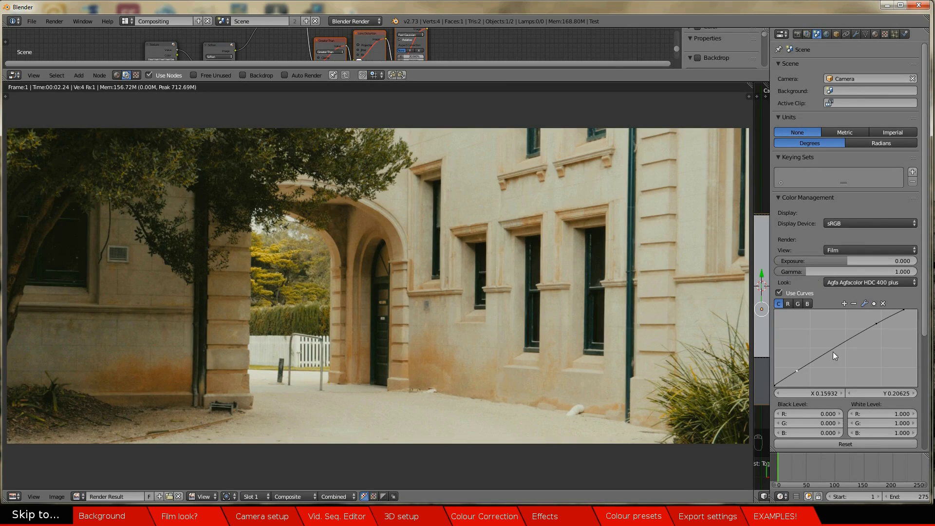
Set the colour management exposure to 0.07 and lower the gamma to about 0.8
left_click(843, 262)
type("-0.07")
key("Home")
key("Delete")
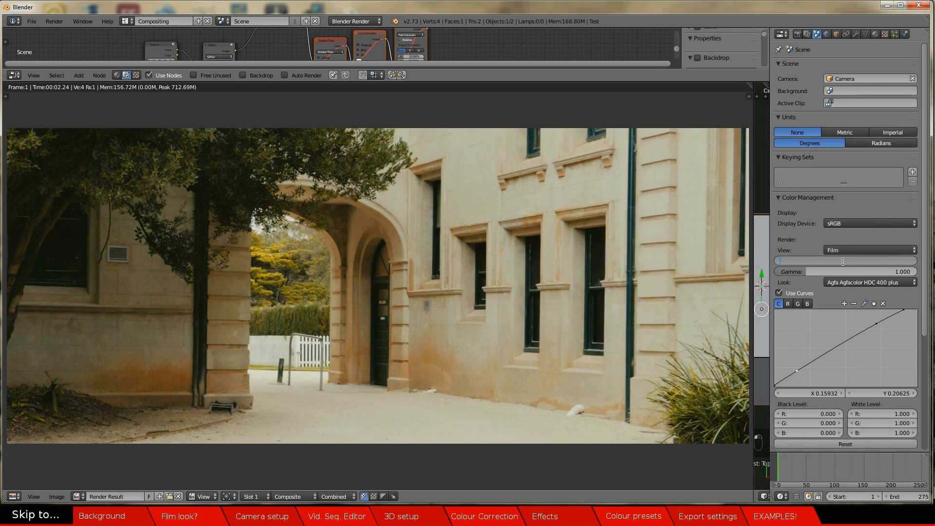
key("Return")
left_click_drag(814, 271, 802, 271)
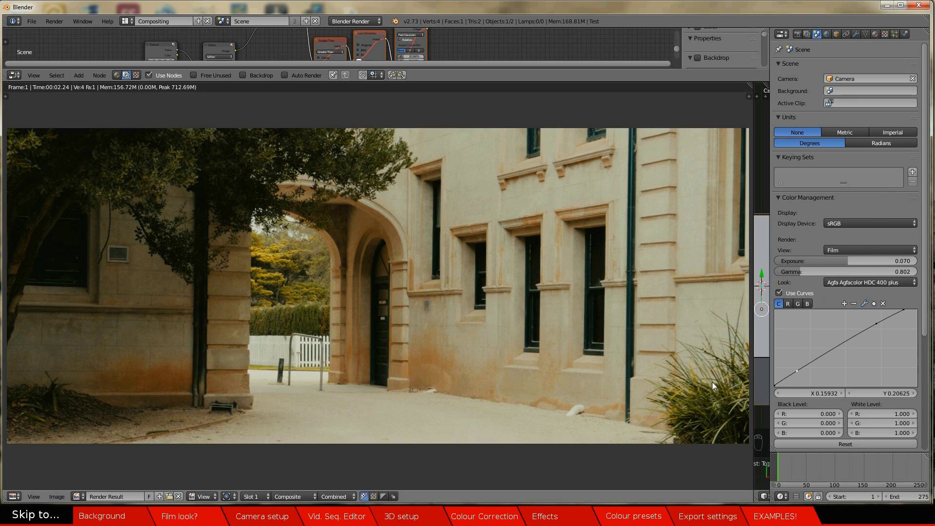
Switch to the Video Editing layout, add the Scene as a sequencer strip at frame 1, and disable the Open GL preview
left_click(126, 21)
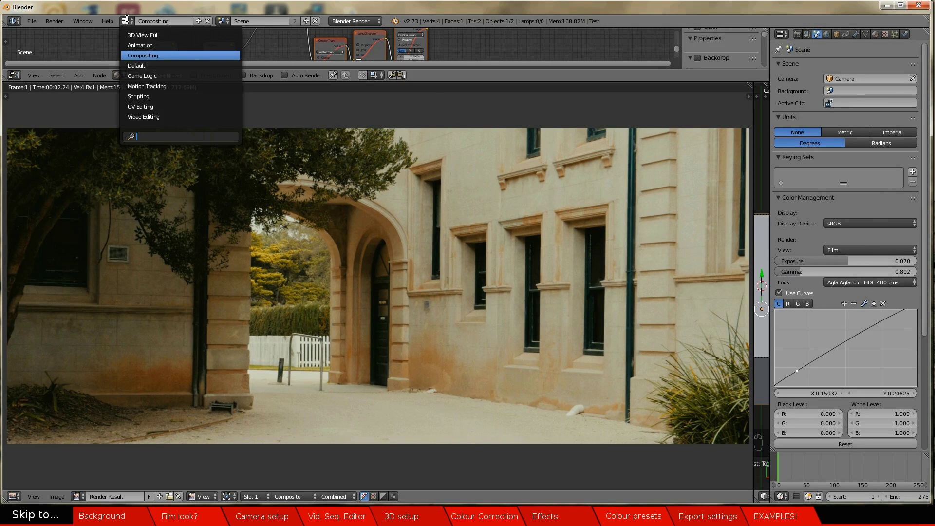
left_click(153, 116)
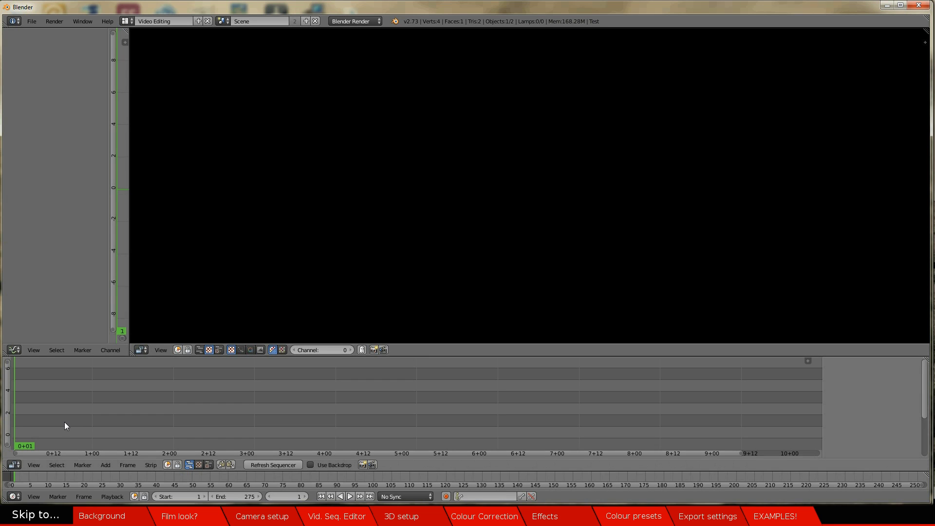
key("shift+a")
mouse_move(64, 422)
left_click(95, 422)
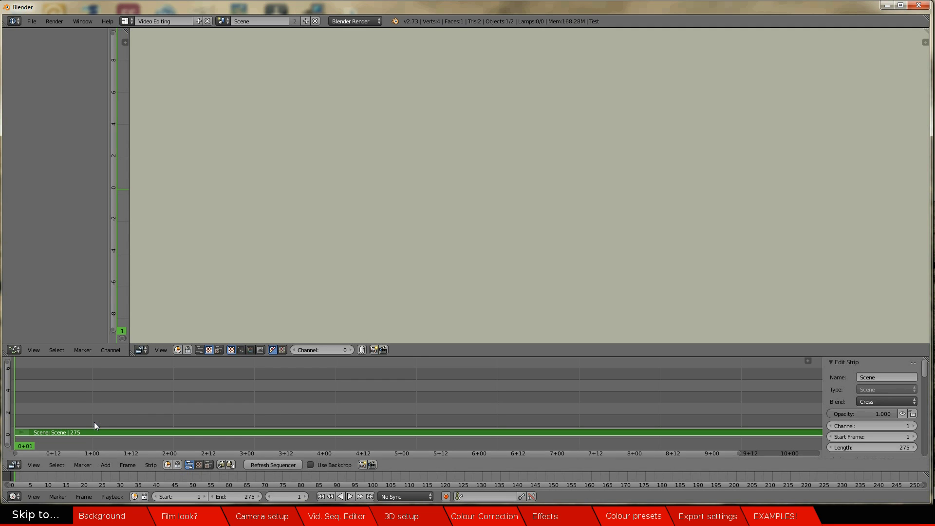
key("n")
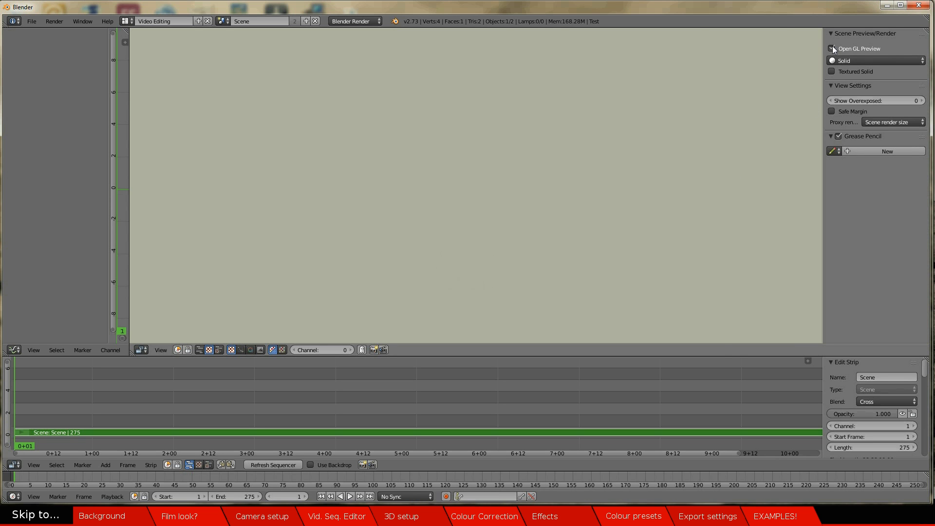
left_click(832, 47)
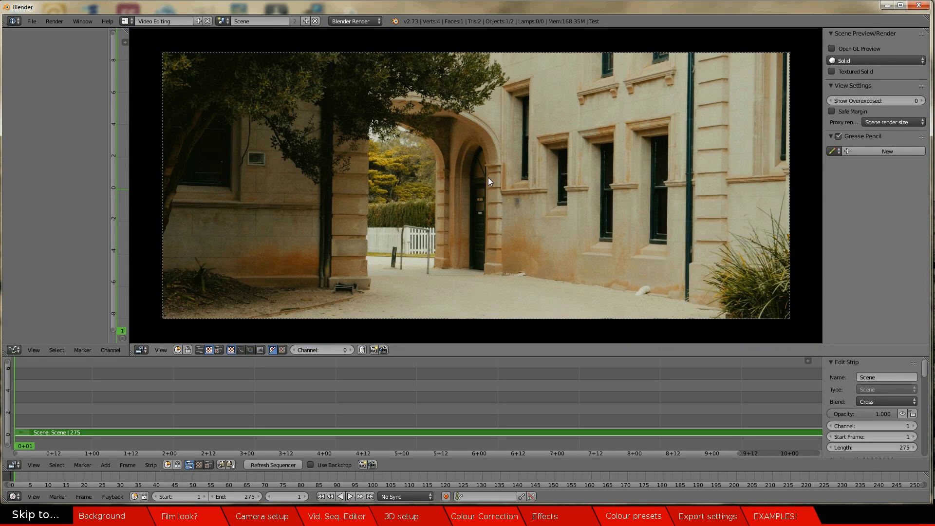
Play part of the strip, set the proxy render size to 50%, and return to frame 1
left_click(350, 496)
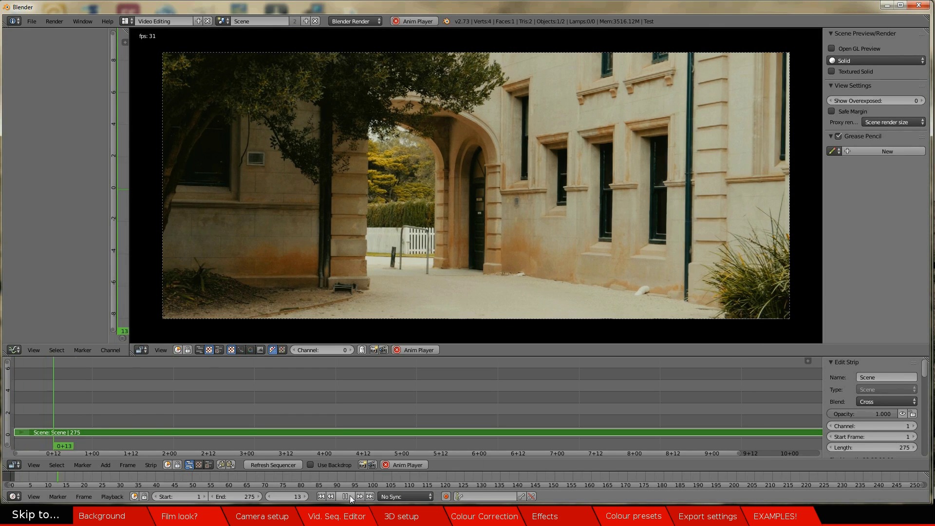
left_click(349, 497)
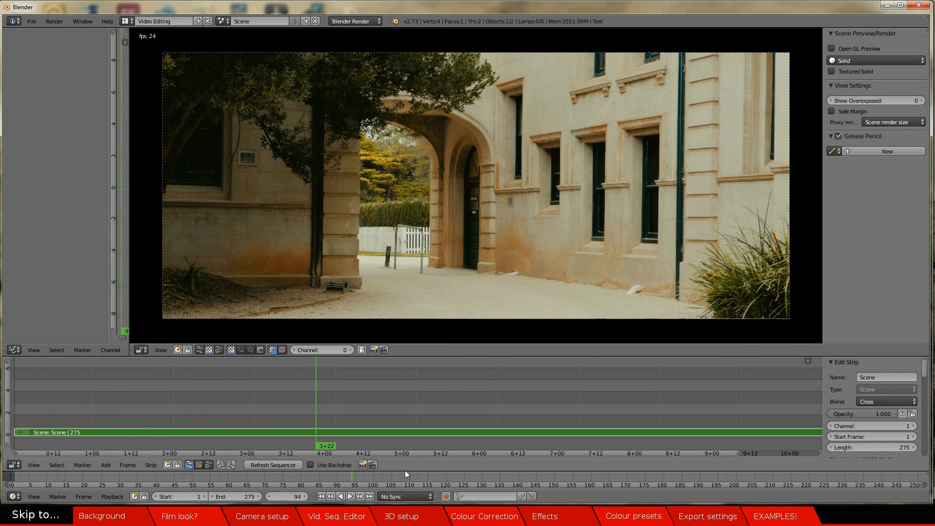
left_click(900, 124)
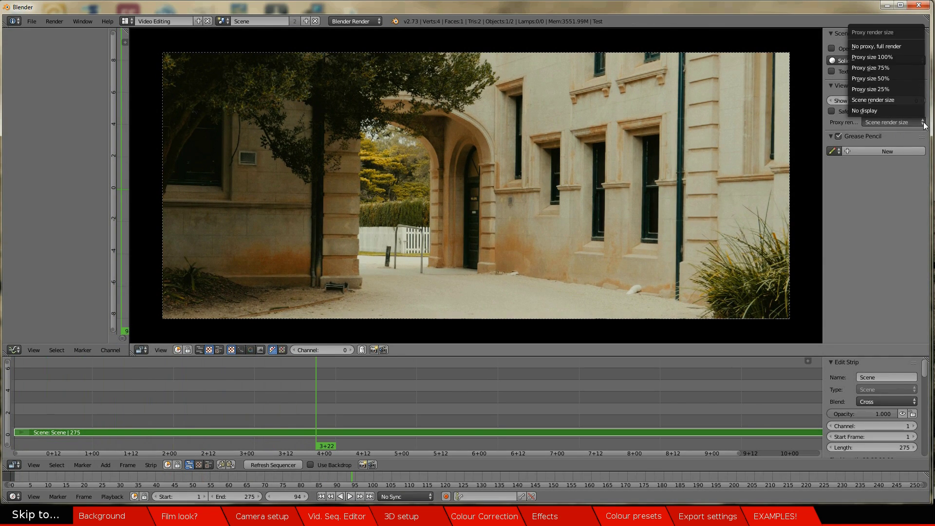
left_click(890, 78)
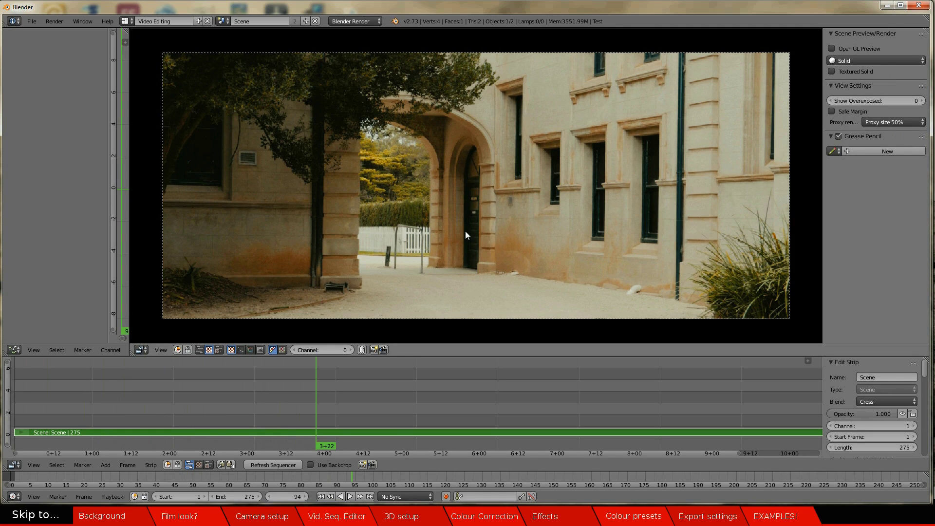
left_click(329, 493)
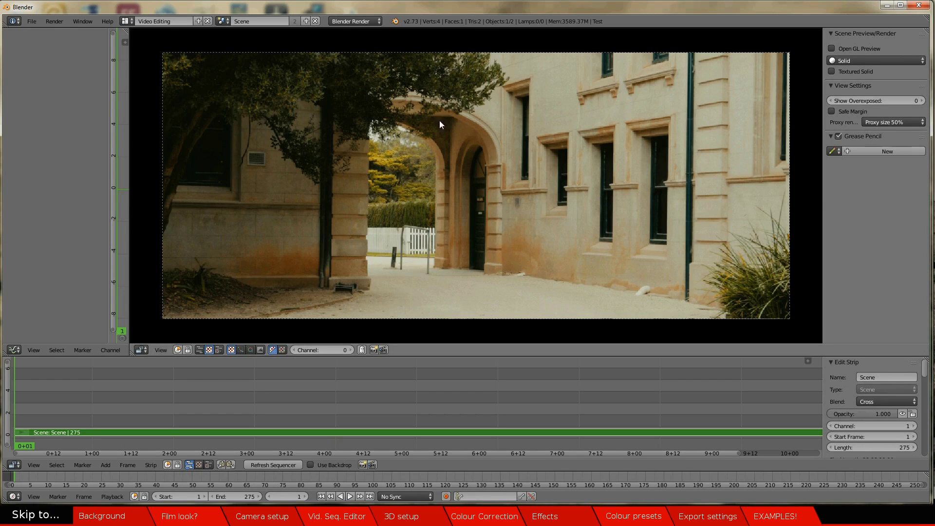
Return to the Compositing layout, set the colour management view to Default, and disable its curves
left_click(127, 21)
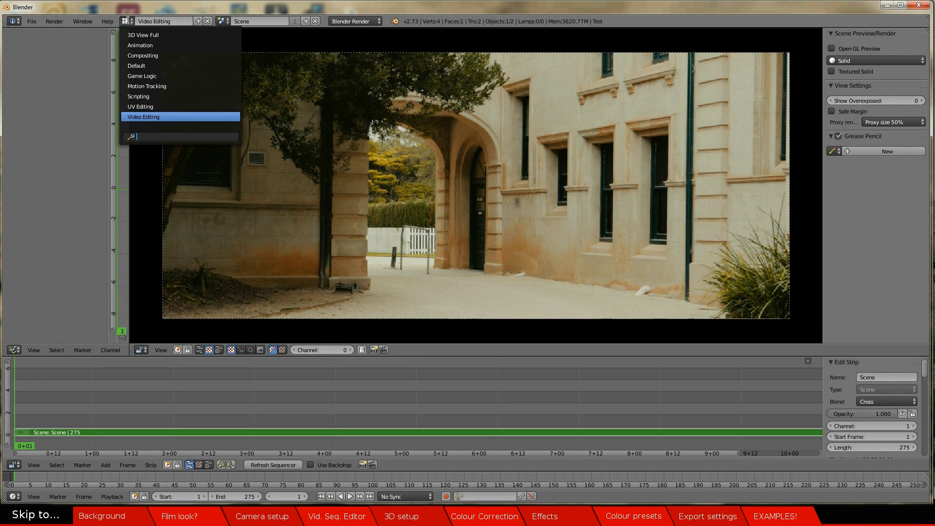
left_click(148, 55)
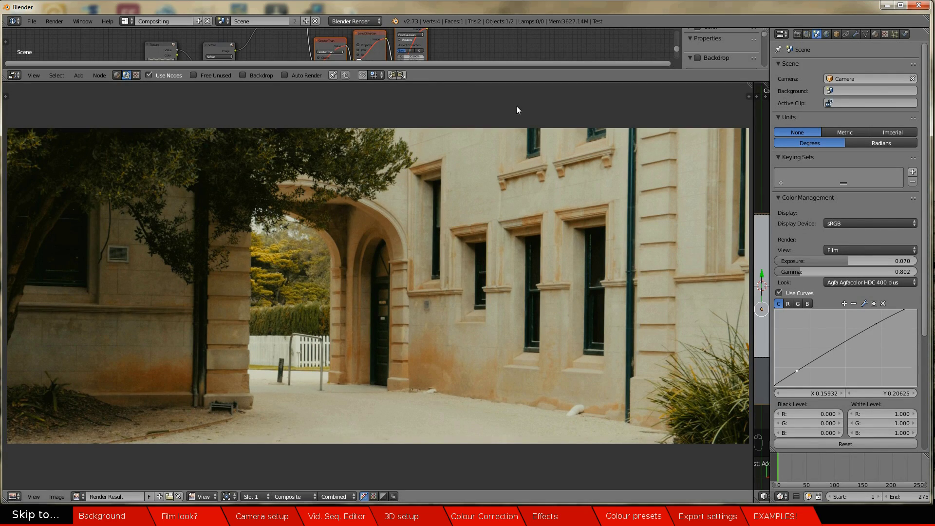
left_click(894, 252)
left_click(881, 239)
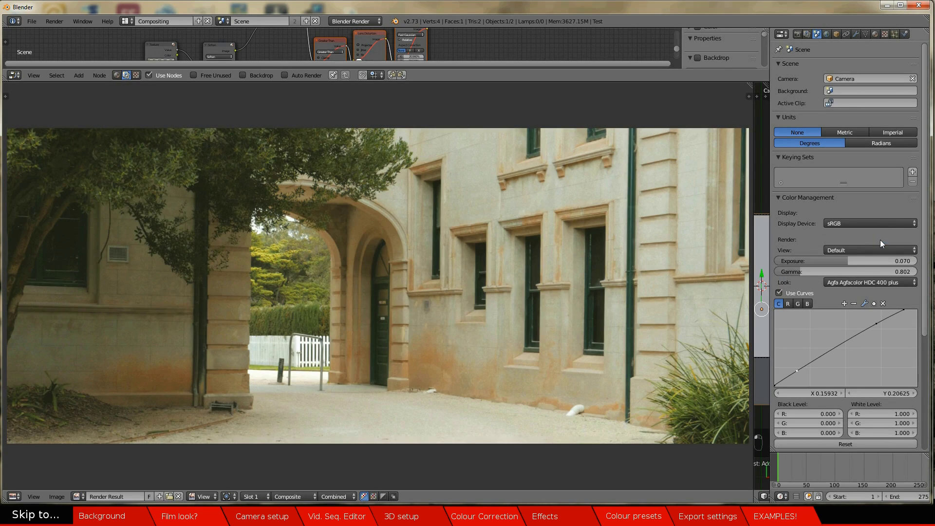
left_click(778, 293)
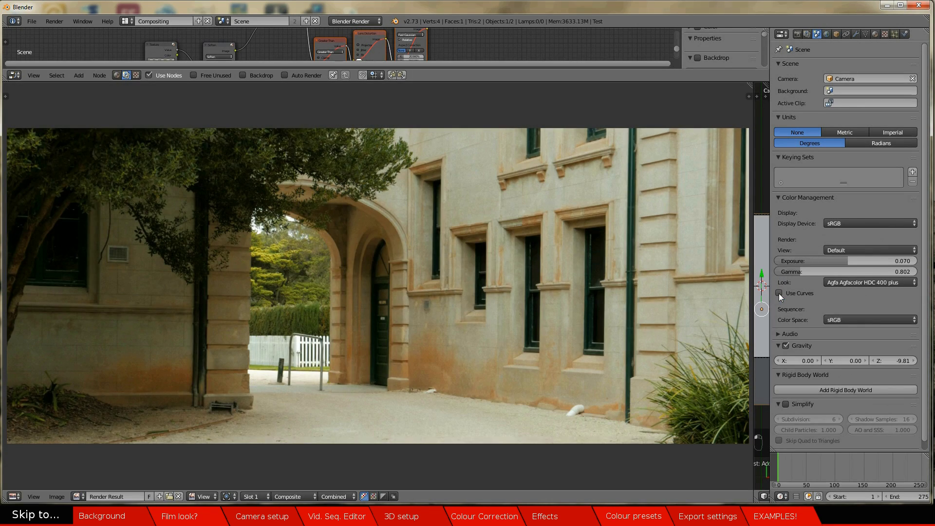
Reset the colour management exposure to 0, gamma to 1 and look to None, and collapse its settings
key("BackSpace")
left_click(859, 269)
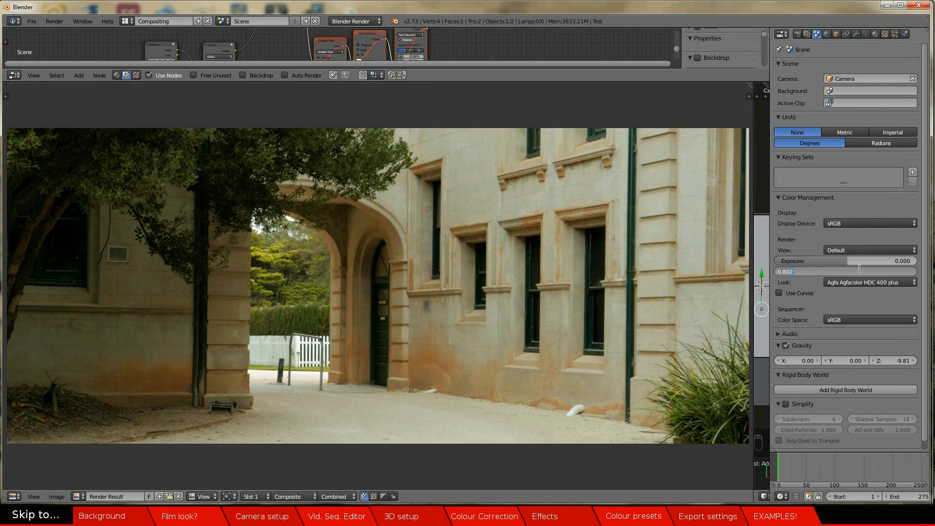
type("1")
key("Return")
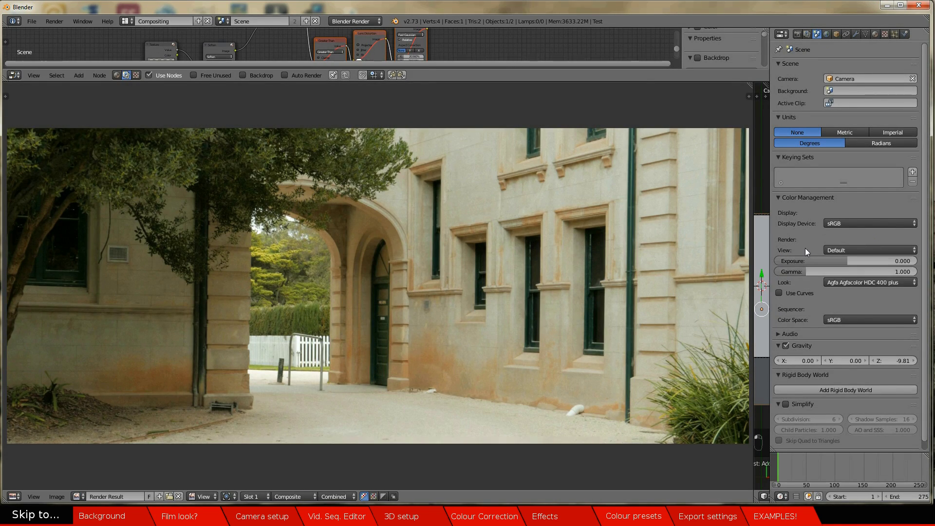
left_click(905, 282)
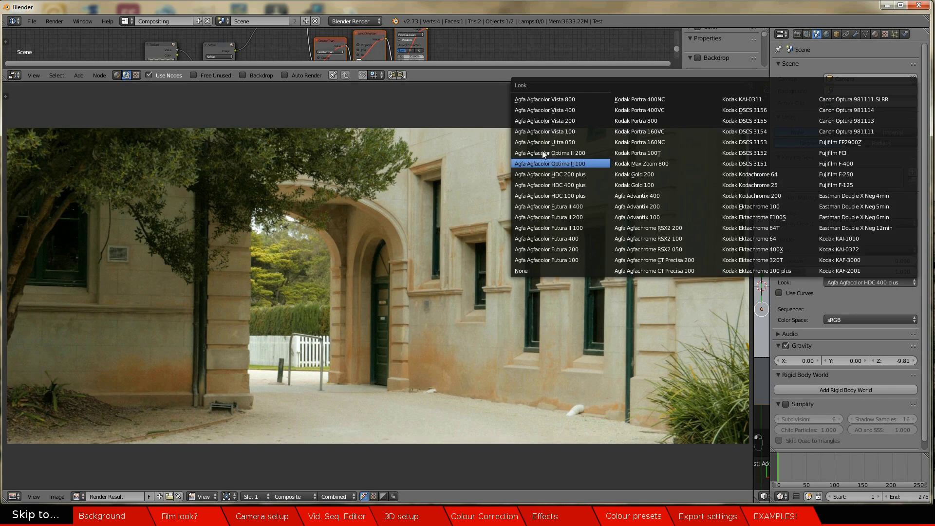
left_click(540, 269)
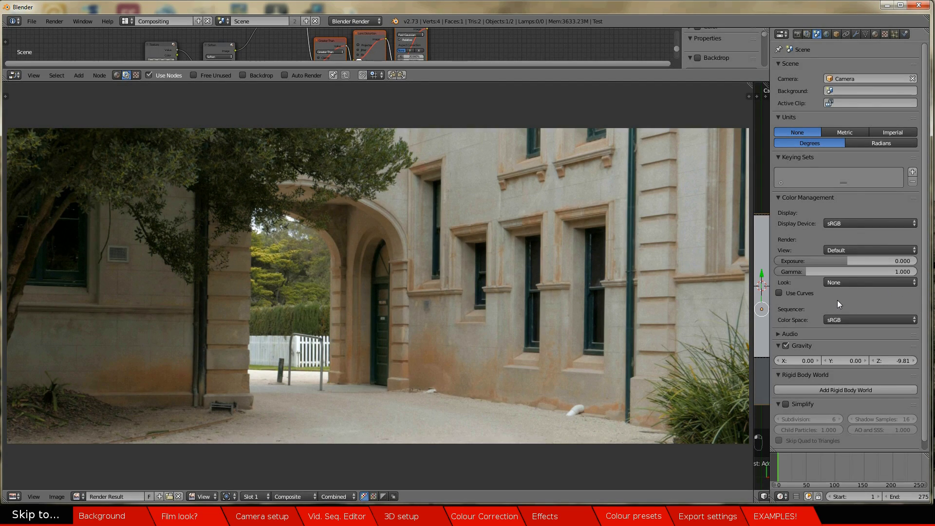
left_click(778, 198)
Enlarge the node editor and move the Render Layers and Color Balance nodes away from the Blur node to make room
left_click_drag(426, 81, 423, 396)
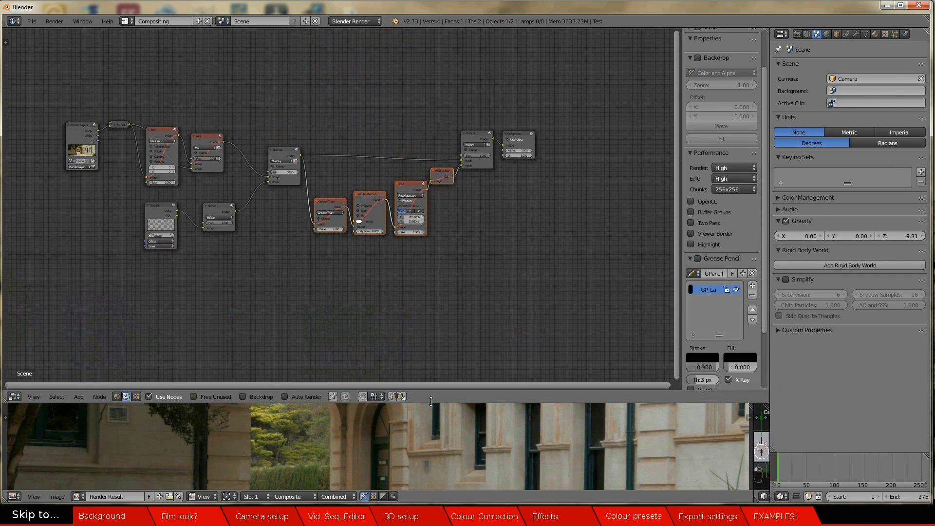
middle_click_drag(265, 242, 411, 242)
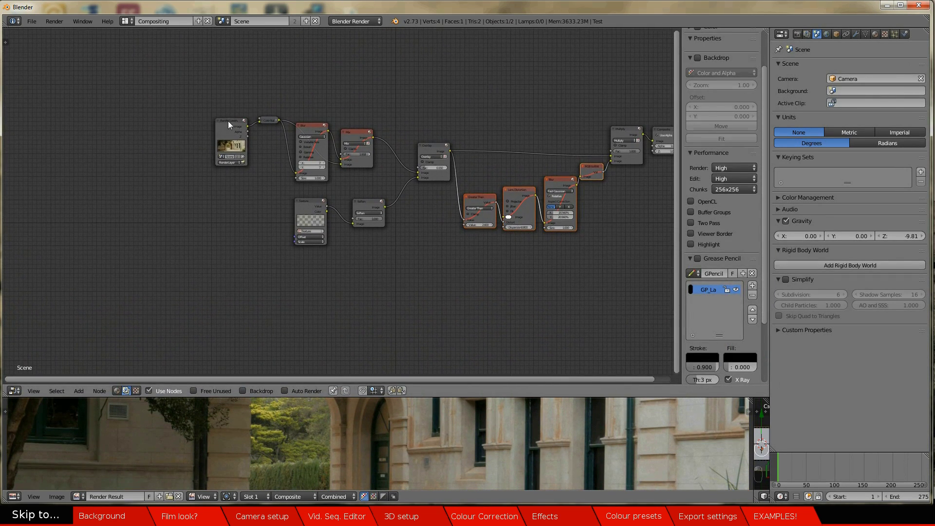
left_click_drag(229, 125, 91, 126)
left_click_drag(269, 119, 152, 121)
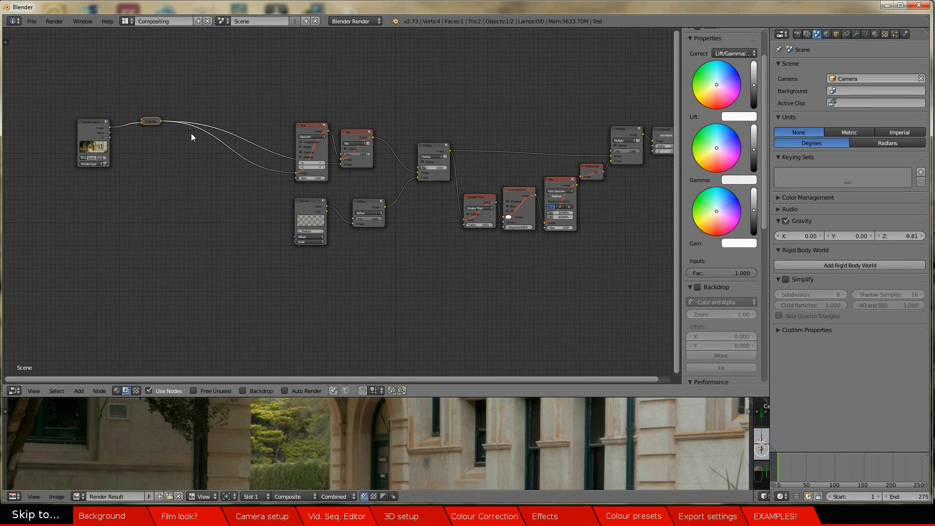
scroll(181, 134, "up", 3)
middle_click_drag(78, 130, 292, 160)
scroll(290, 141, "up", 1)
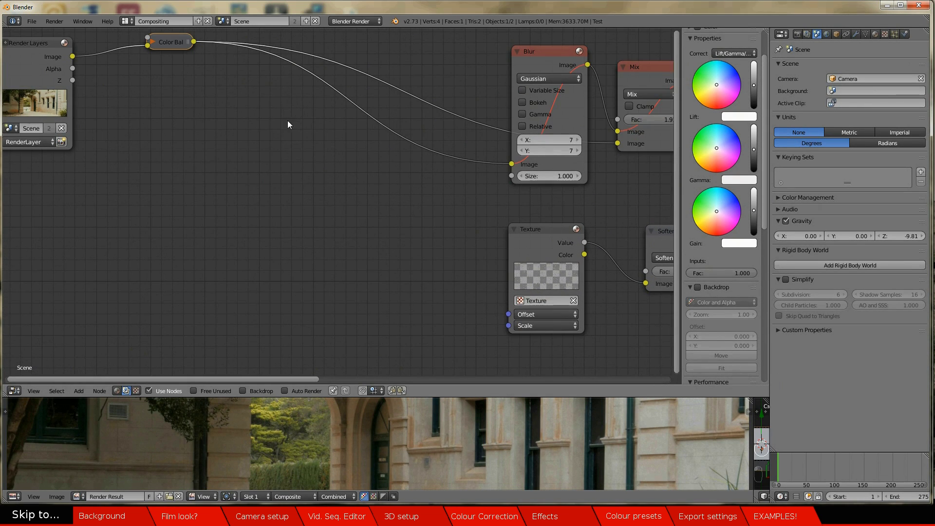
Add an RGB Curves node after Color Balance and connect its output to the Blur node and the Mix node's second image input
key("shift+a")
mouse_move(273, 148)
left_click(331, 182)
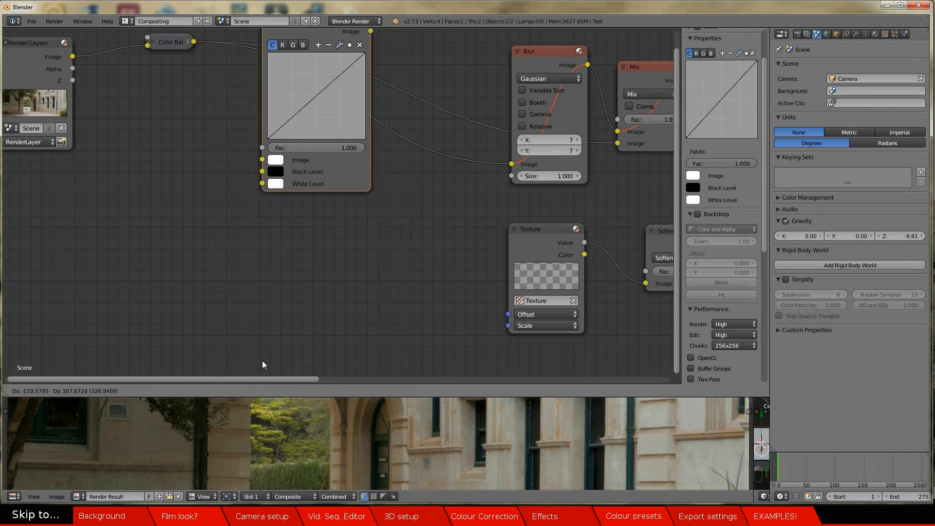
left_click(253, 352)
middle_click_drag(203, 41, 138, 128)
left_click_drag(130, 127, 189, 231)
left_click_drag(296, 104, 446, 250)
left_click_drag(296, 103, 554, 230)
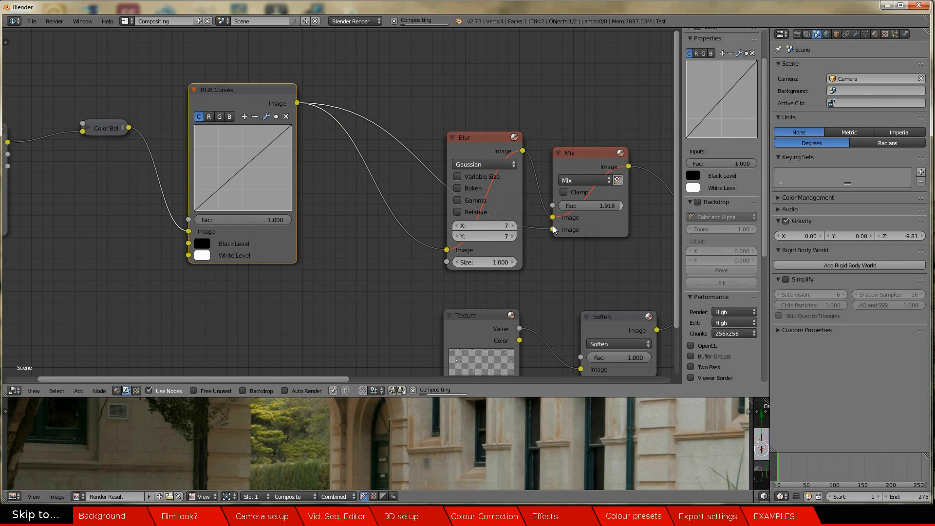
Enlarge the rendered image and shape the RGB Curves into an S-curve, with lowered shadows and a highlight point at about X 0.73, Y 0.83
left_click_drag(375, 399, 341, 273)
scroll(336, 302, "down", 2)
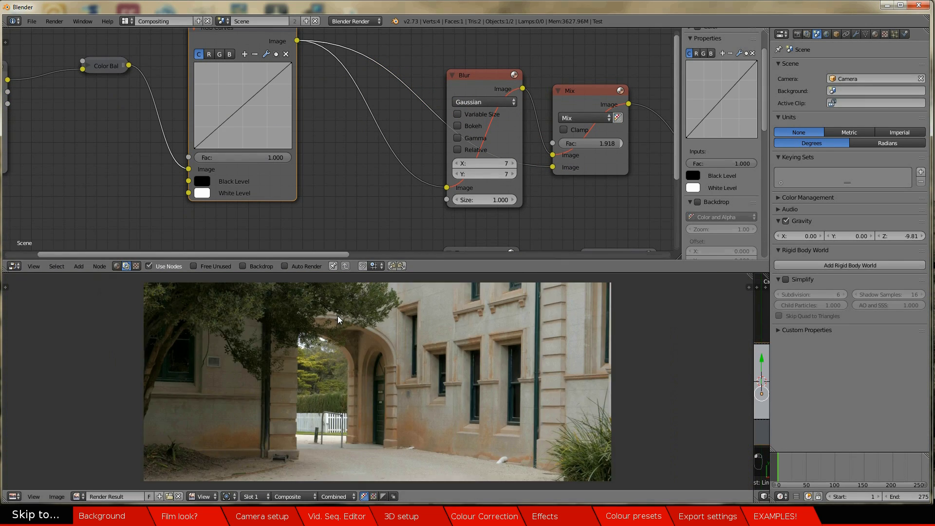
left_click_drag(217, 128, 219, 130)
left_click_drag(265, 87, 266, 78)
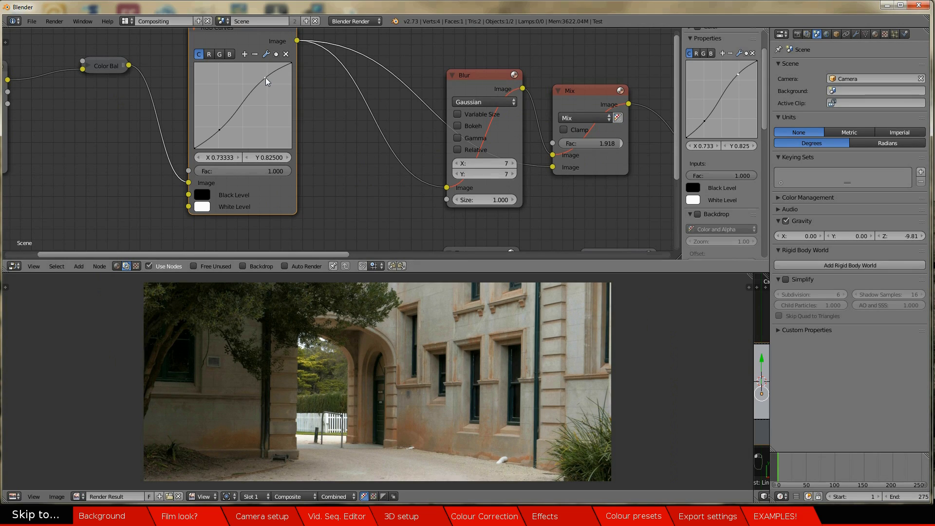
Add shadow and highlight points to the red and green curves, with red shadows at about X 0.24, Y 0.23 and green highlights at about X 0.73, Y 0.75
left_click(209, 54)
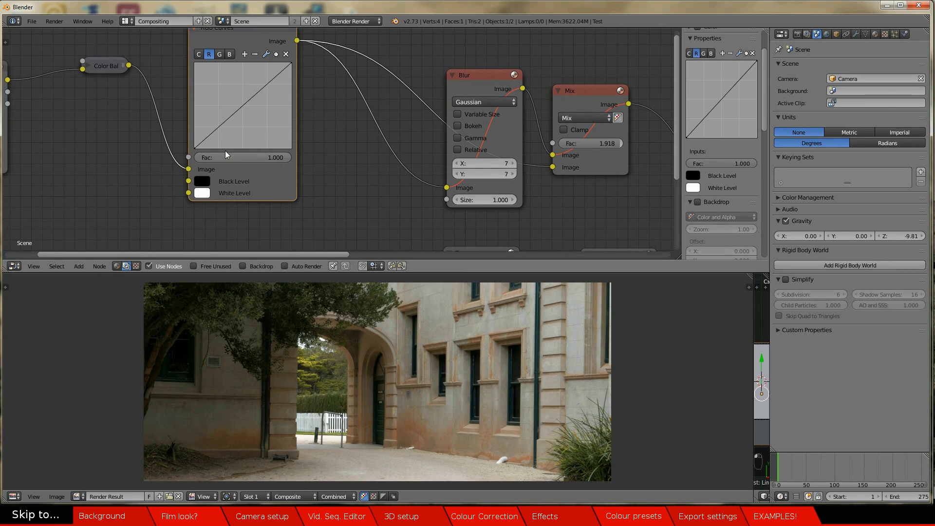
left_click(218, 128)
left_click(267, 85)
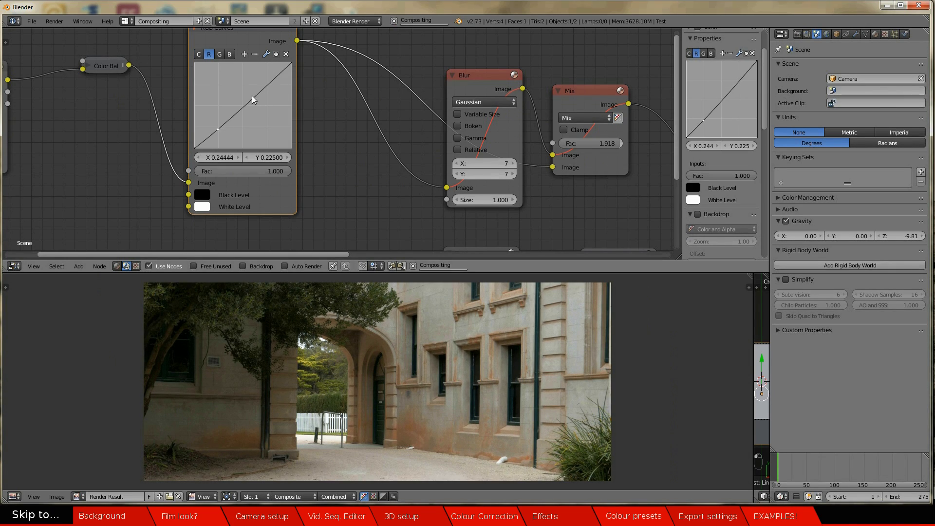
left_click(219, 54)
left_click_drag(218, 125, 218, 125)
Shape the blue curve with a shadow point at about X 0.26, Y 0.26 and lowered highlights at about X 0.79, Y 0.70, and return to the green curve
left_click(229, 54)
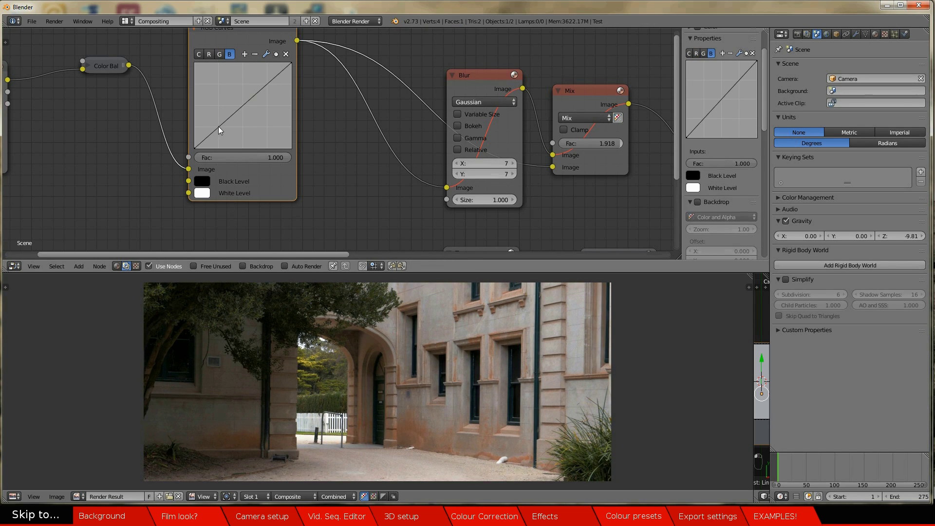
left_click(271, 86)
left_click_drag(271, 87, 268, 86)
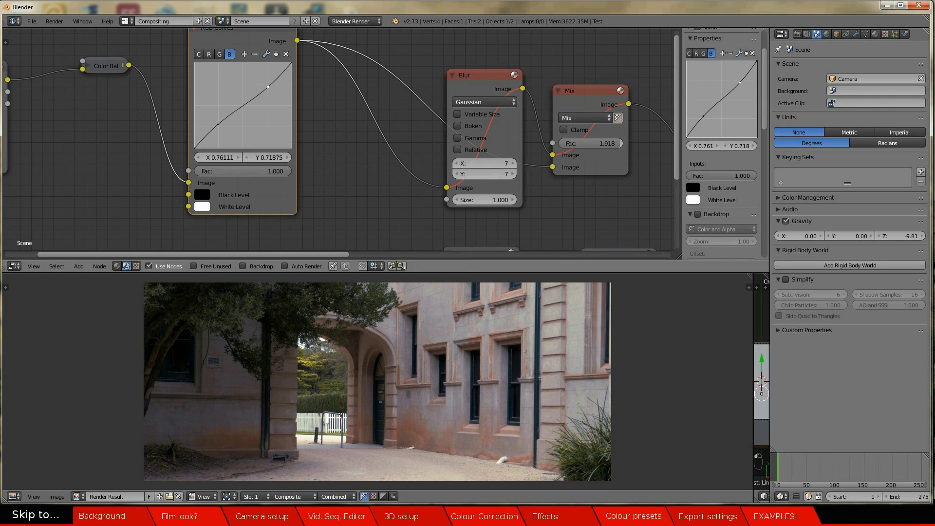
left_click_drag(218, 125, 218, 125)
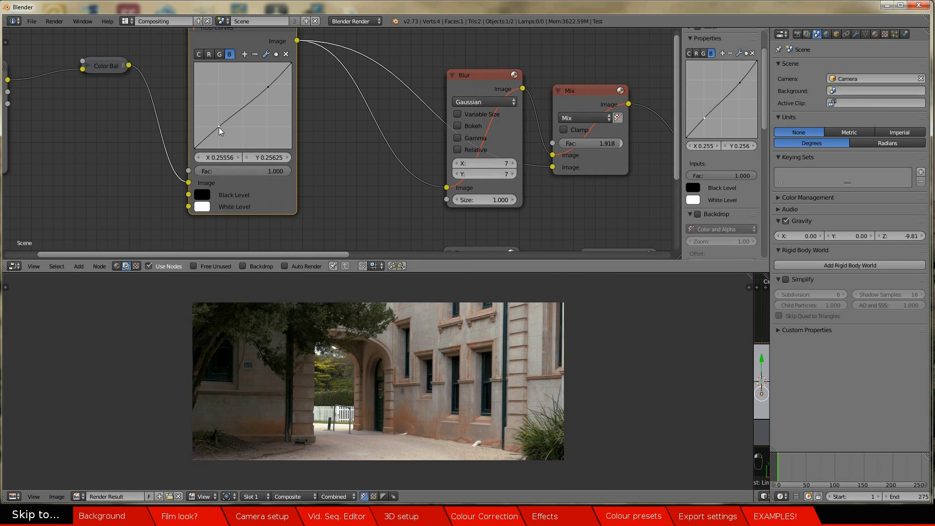
left_click_drag(268, 87, 271, 88)
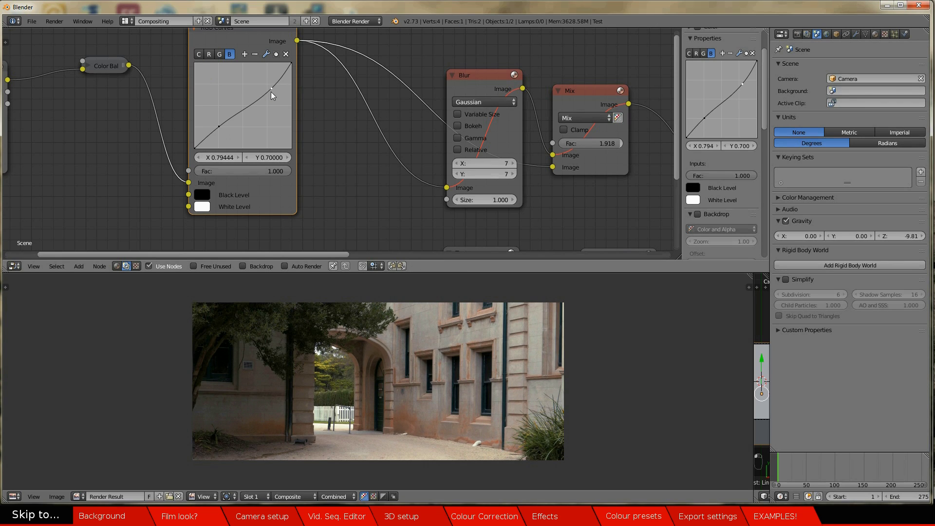
left_click(220, 54)
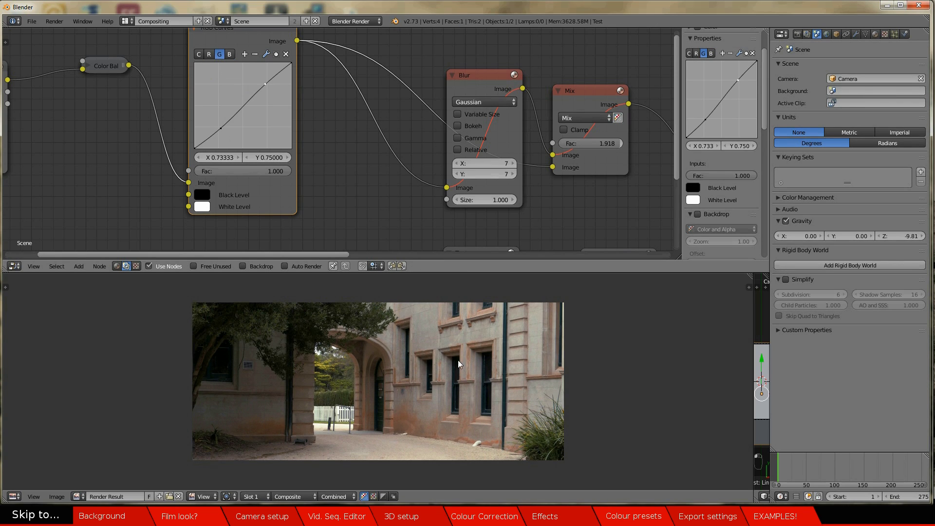
Set the render output file format to Xvid and change its encoding format to H.264
left_click(798, 35)
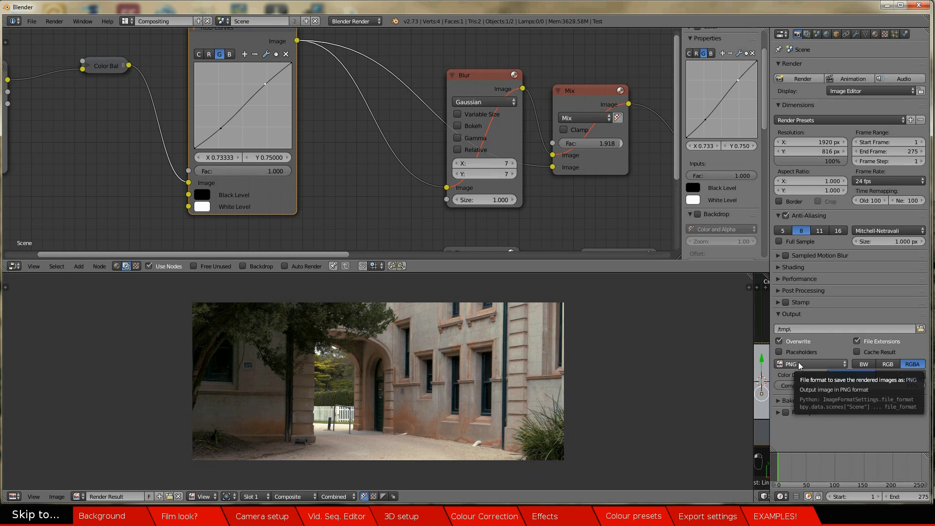
left_click(920, 329)
left_click(915, 59)
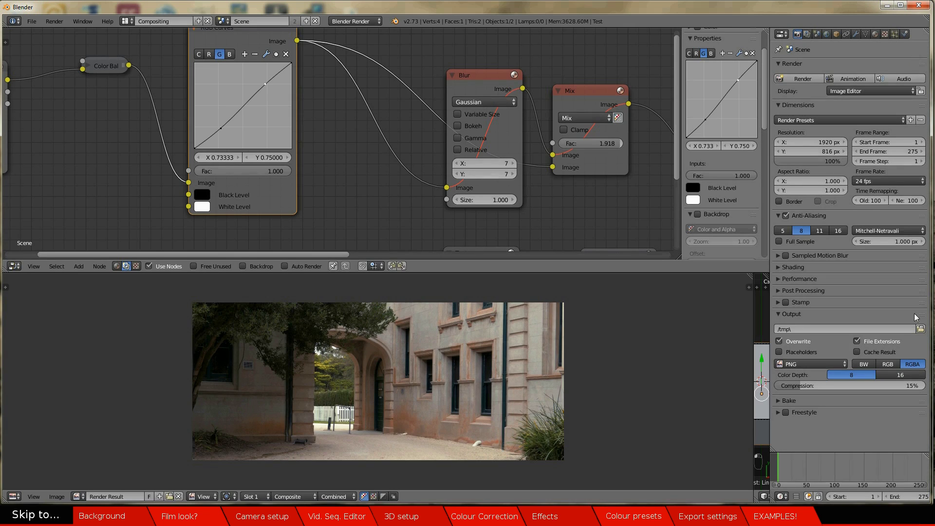
left_click(823, 365)
left_click(812, 354)
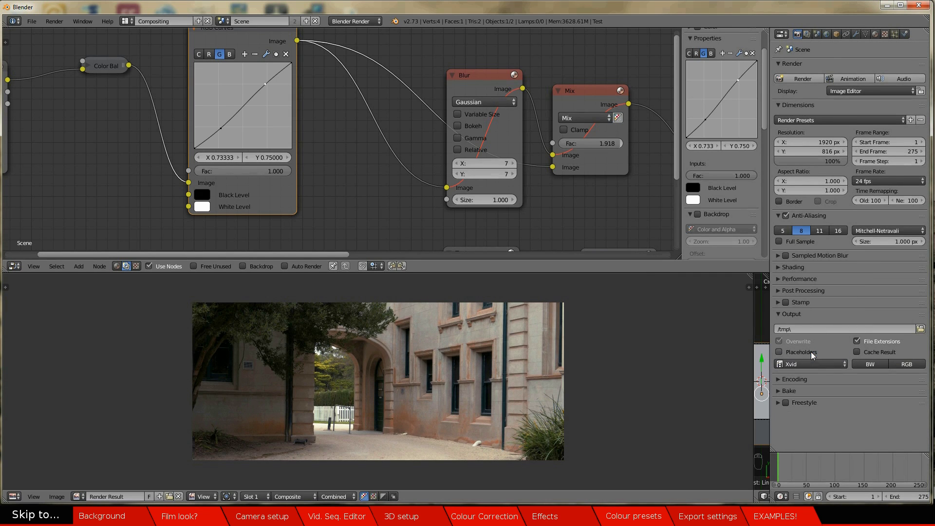
scroll(928, 383, "down", 1)
scroll(928, 383, "down", 3)
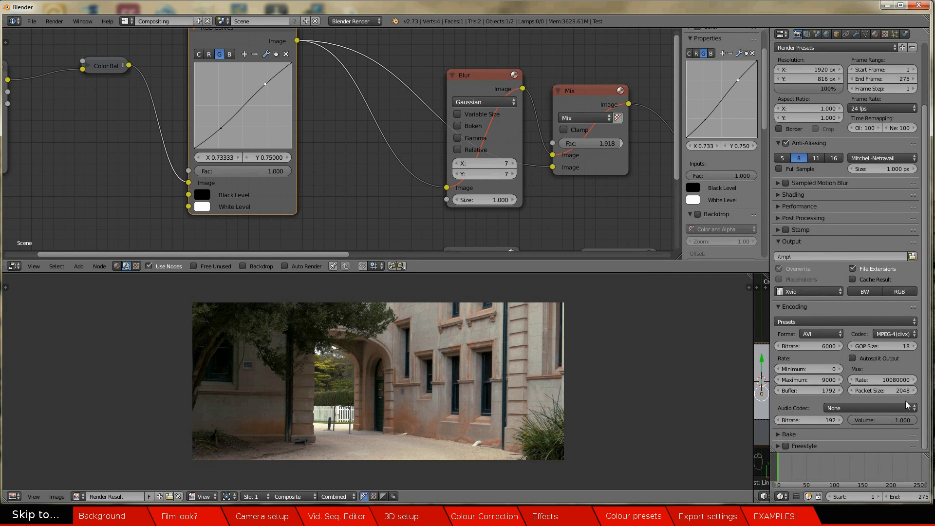
left_click(809, 291)
left_click(823, 259)
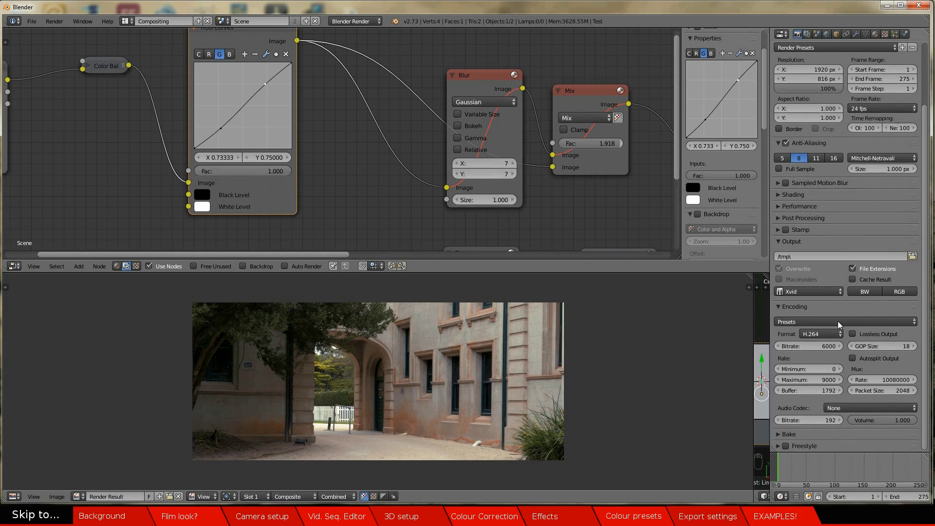
Set the video encoding bitrate to 30000, with a minimum rate of 20000 and a maximum rate of 30000
left_click(822, 346)
type("30000")
key("Return")
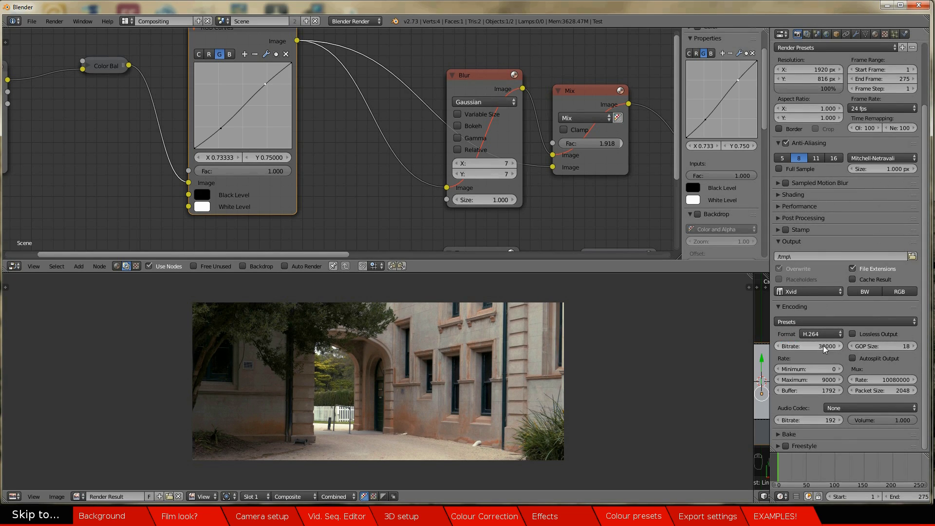
left_click(823, 369)
type("20000")
key("Return")
left_click(824, 379)
type("30000")
key("Return")
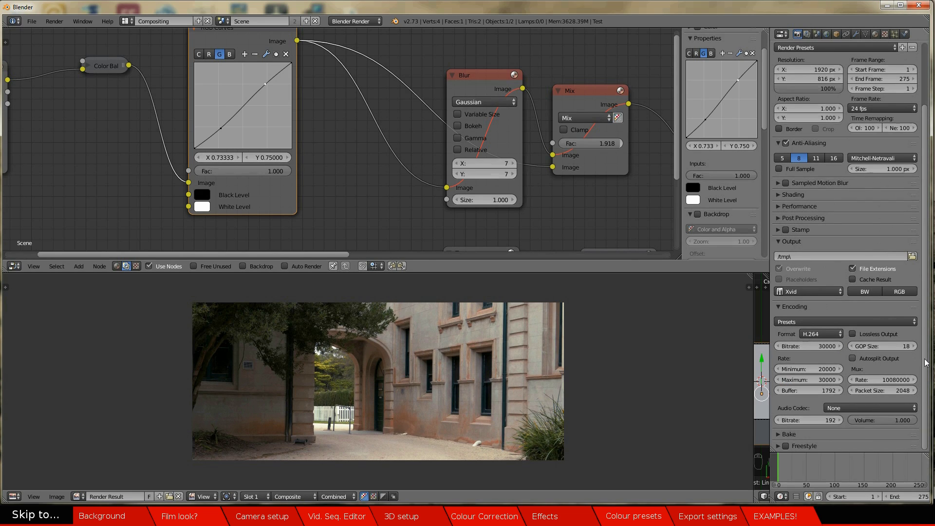
Set the render display to Keep UI and switch to the Default screen layout
scroll(915, 361, "up", 5)
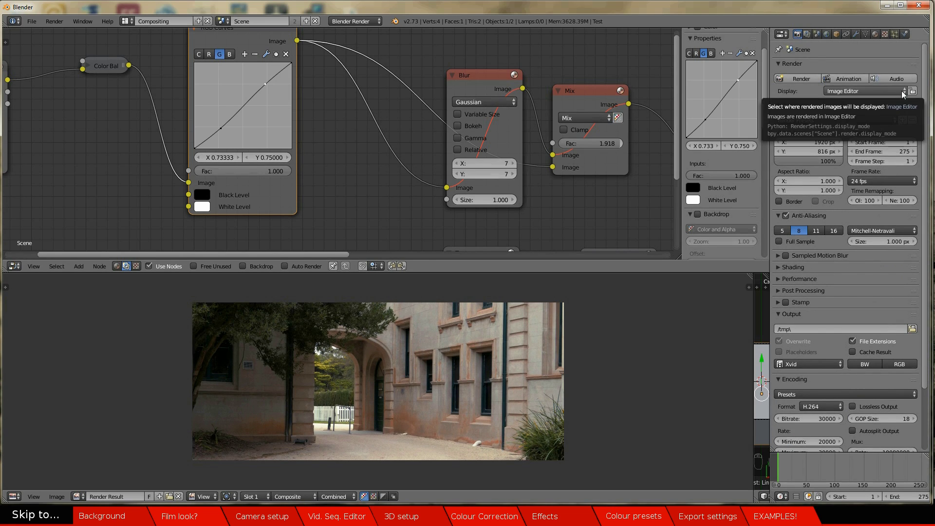
left_click(903, 93)
left_click(874, 50)
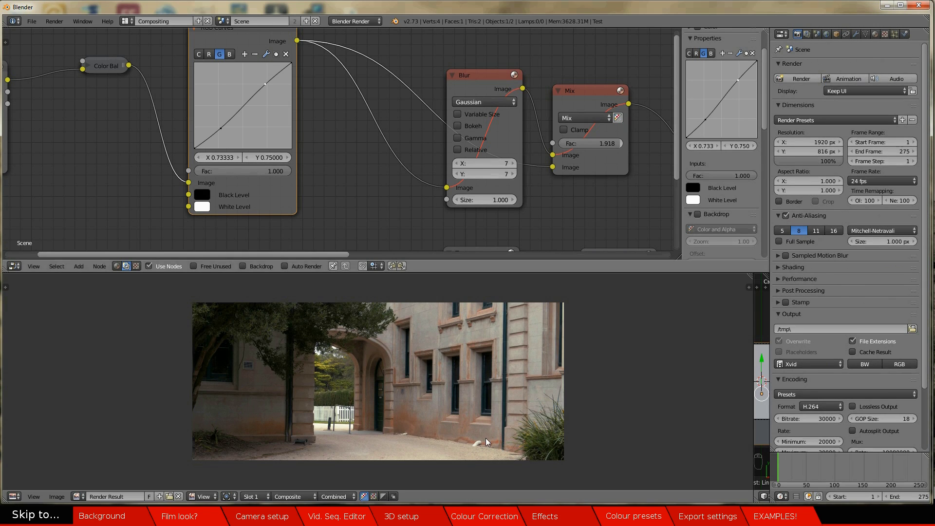
left_click(128, 21)
left_click(145, 67)
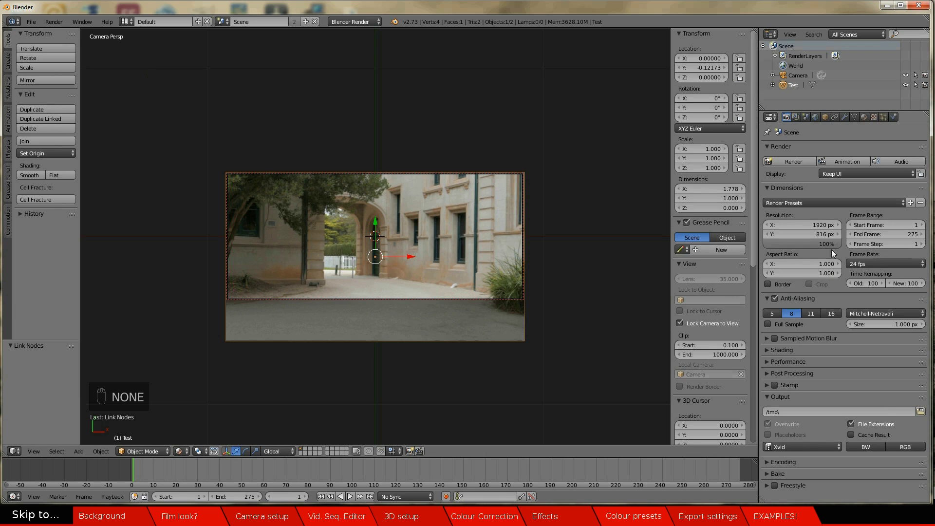